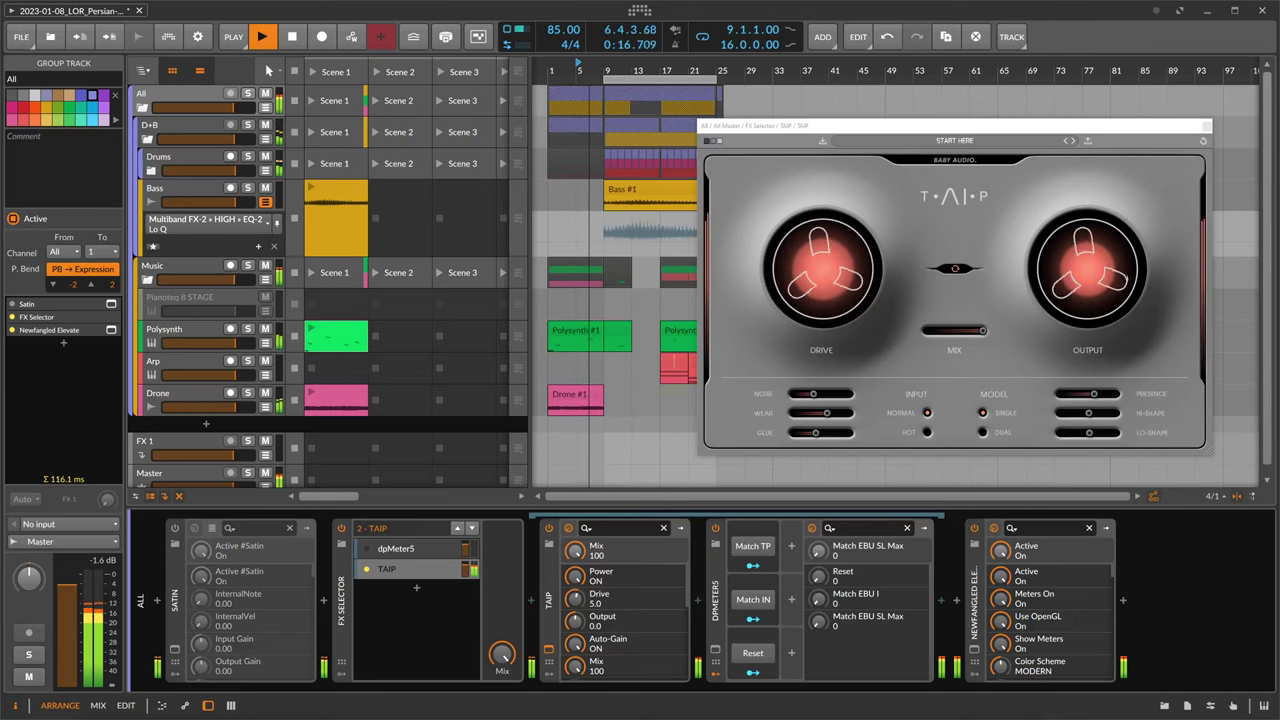
Audition higher and lower Drive amounts in TAIP during playback, return Drive to 5.0 dB and stop playback
{"action": "left_click_drag", "start_coordinate": [857, 126], "coordinate": [869, 128]}
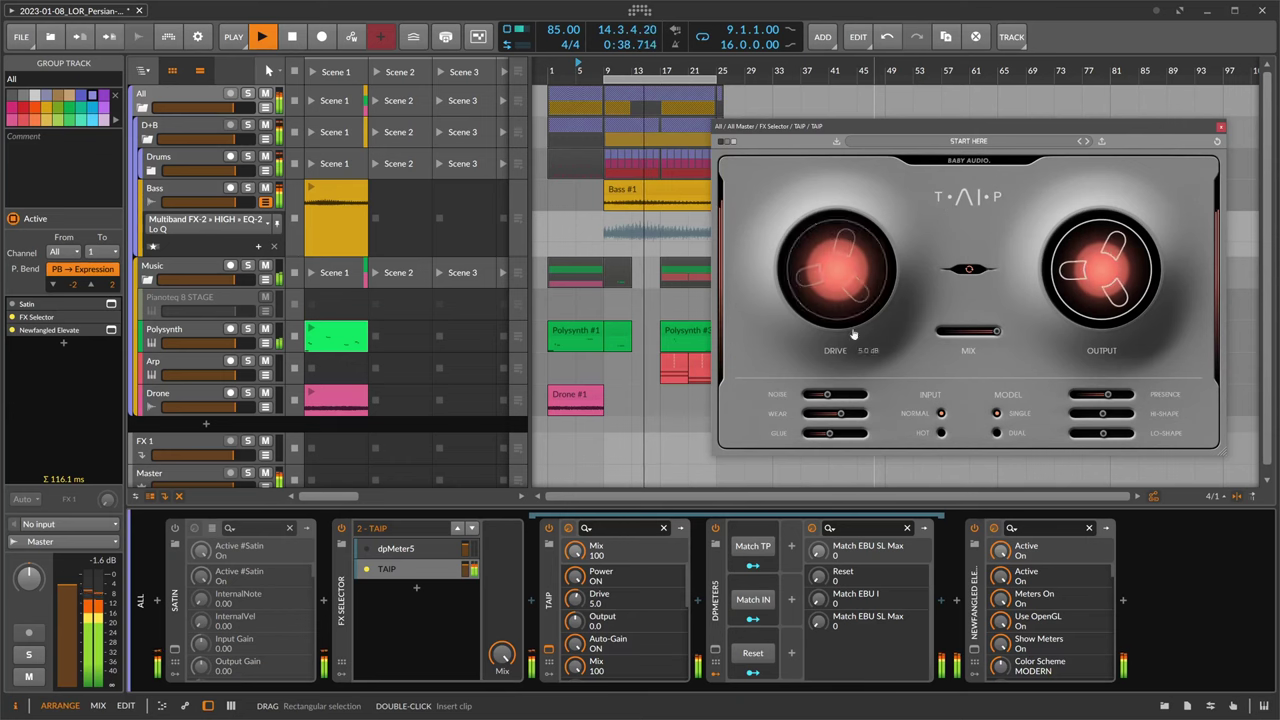
{"action": "mouse_move", "coordinate": [839, 421]}
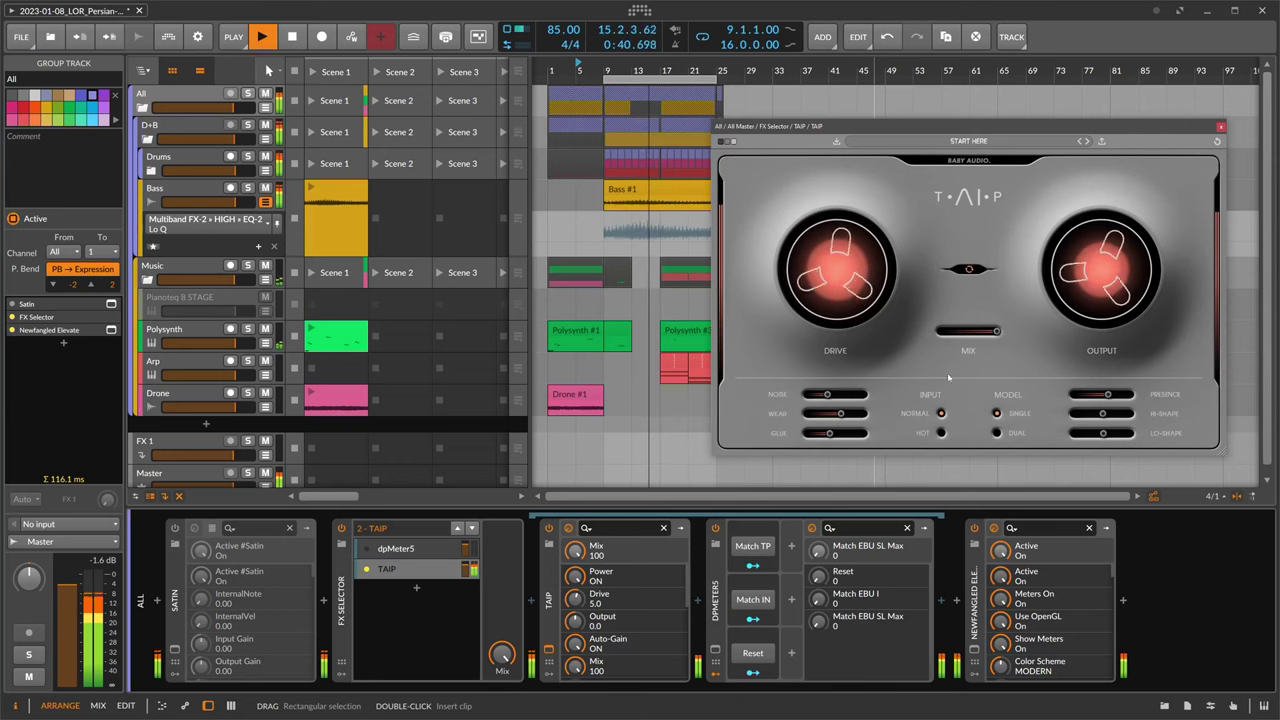
{"action": "mouse_move", "coordinate": [996, 331]}
{"action": "left_mouse_down"}
{"action": "mouse_move", "coordinate": [963, 336]}
{"action": "mouse_move", "coordinate": [1002, 331]}
{"action": "left_mouse_up"}
{"action": "left_click_drag", "start_coordinate": [837, 290], "coordinate": [840, 217]}
{"action": "left_click_drag", "start_coordinate": [839, 286], "coordinate": [843, 353]}
{"action": "left_click", "coordinate": [220, 93]}
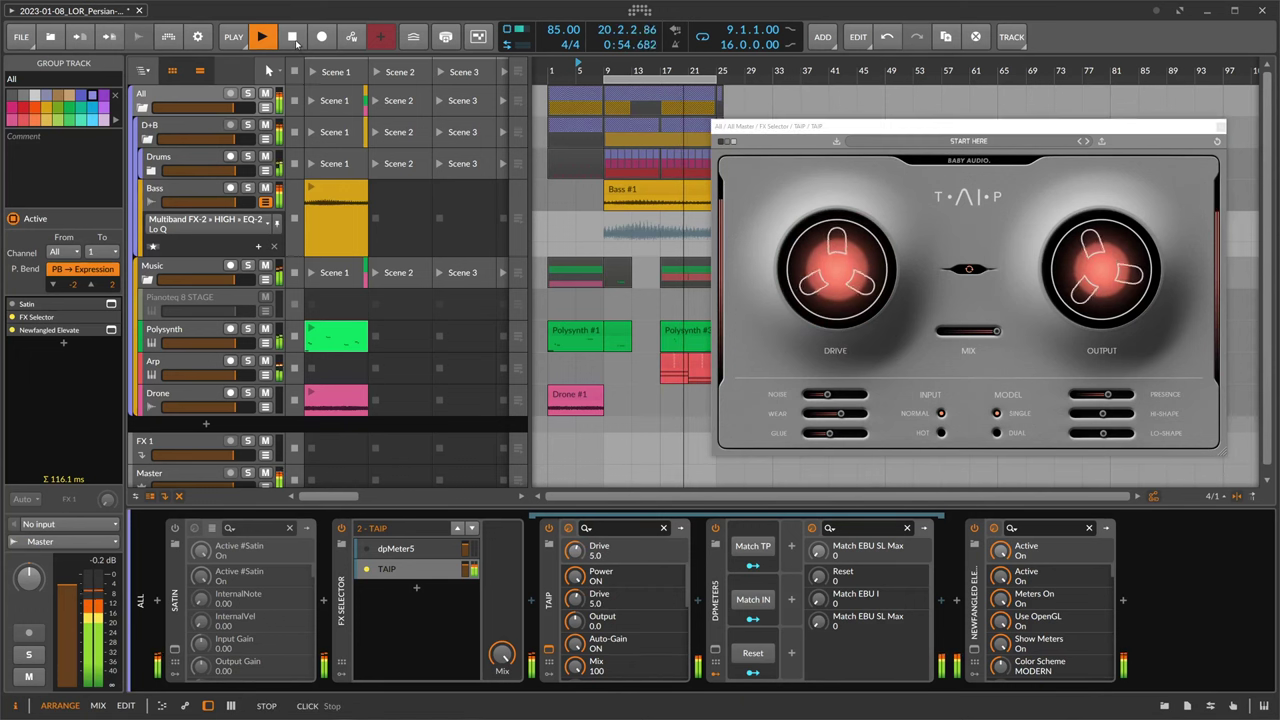
{"action": "key", "text": "space"}
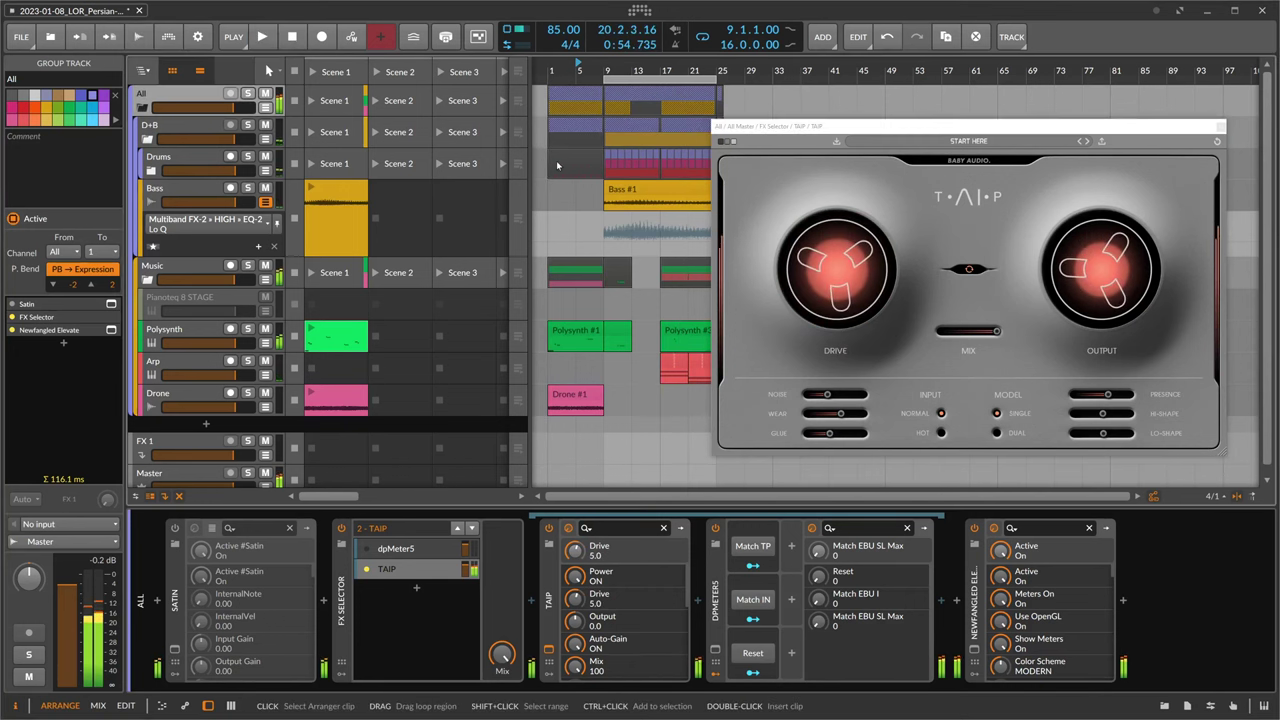
Make dpMeter5 the active FX Selector layer and check the loudness meter placed after TAIP
{"action": "left_click", "coordinate": [561, 168]}
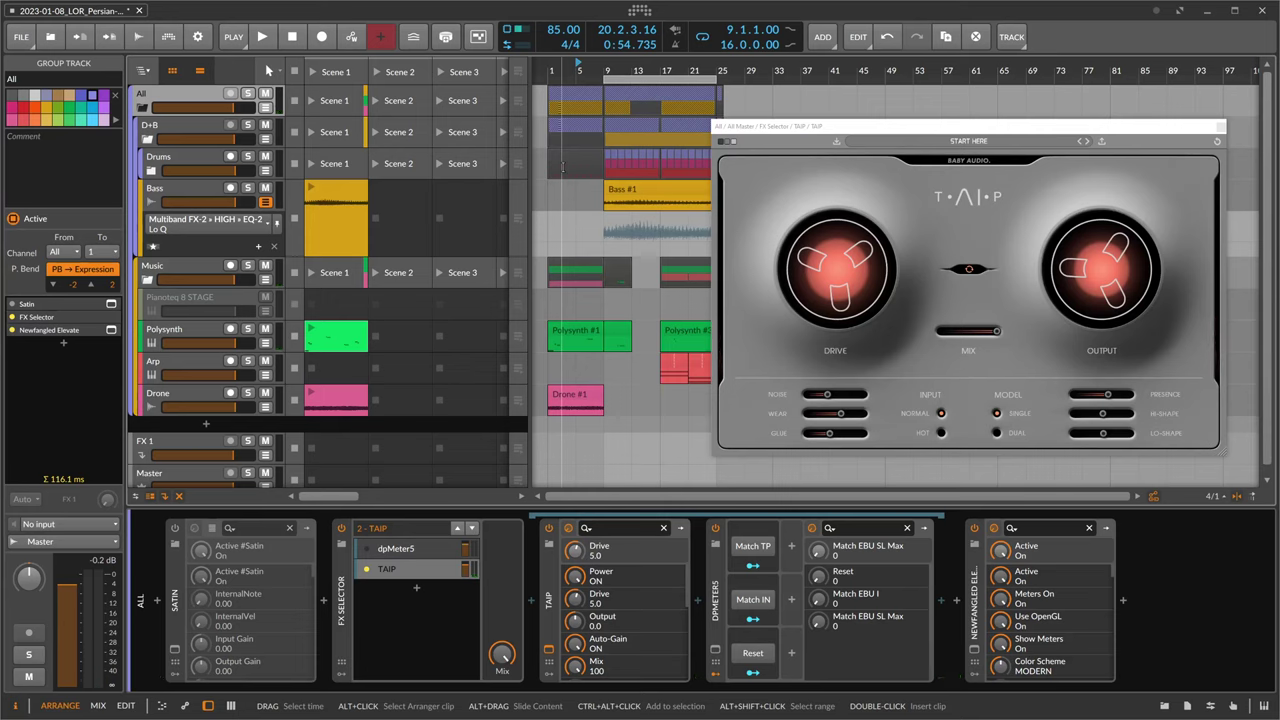
{"action": "mouse_move", "coordinate": [606, 71]}
{"action": "left_mouse_down"}
{"action": "mouse_move", "coordinate": [625, 91]}
{"action": "mouse_move", "coordinate": [624, 69]}
{"action": "left_mouse_up"}
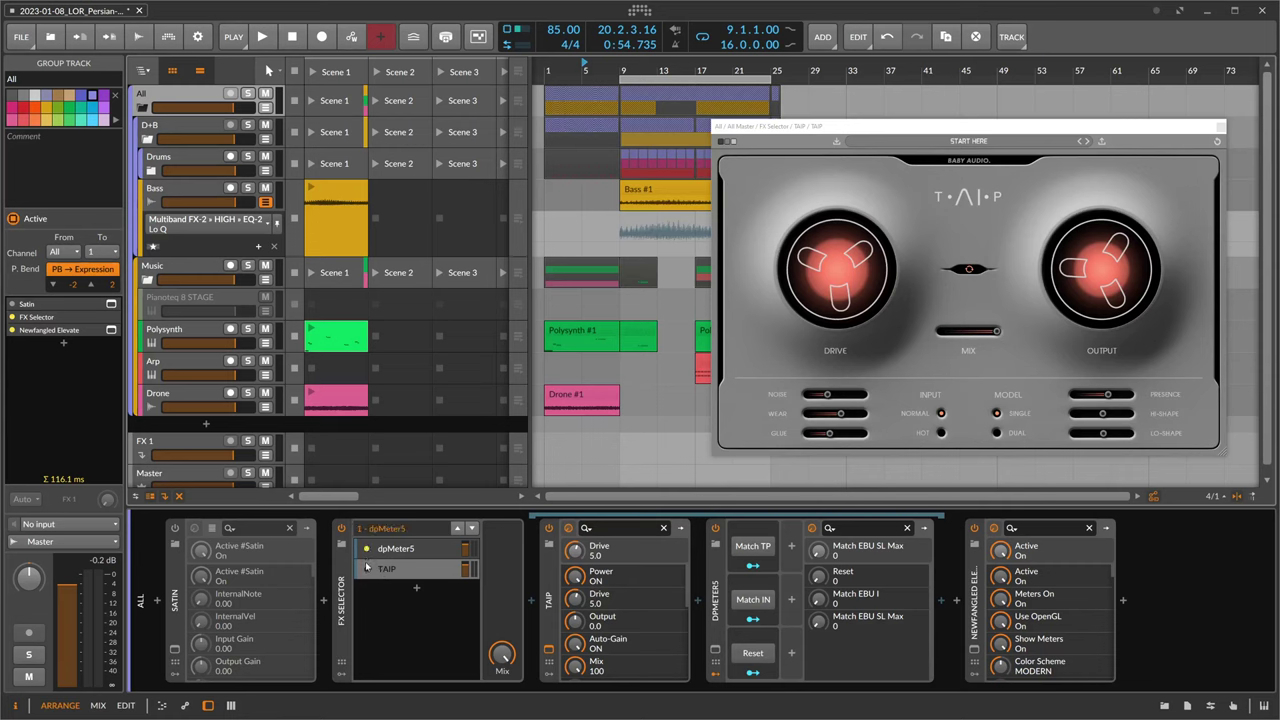
{"action": "left_click", "coordinate": [716, 649]}
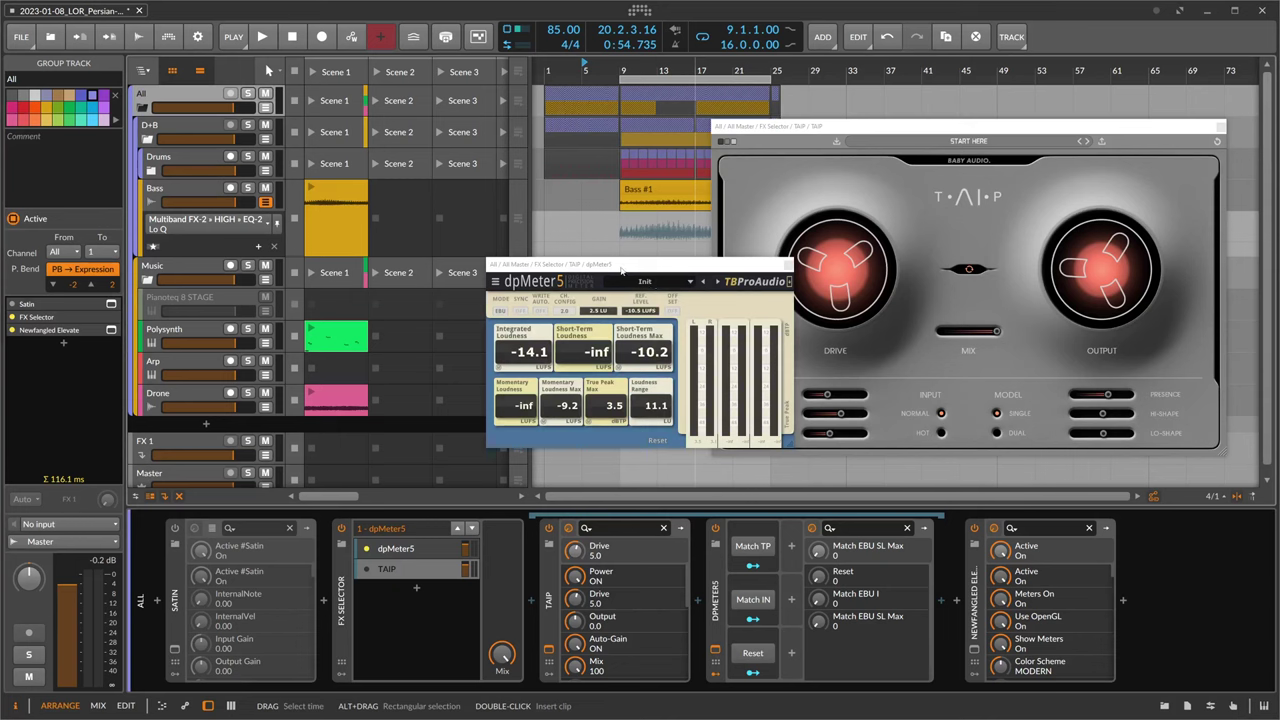
{"action": "left_click", "coordinate": [788, 265]}
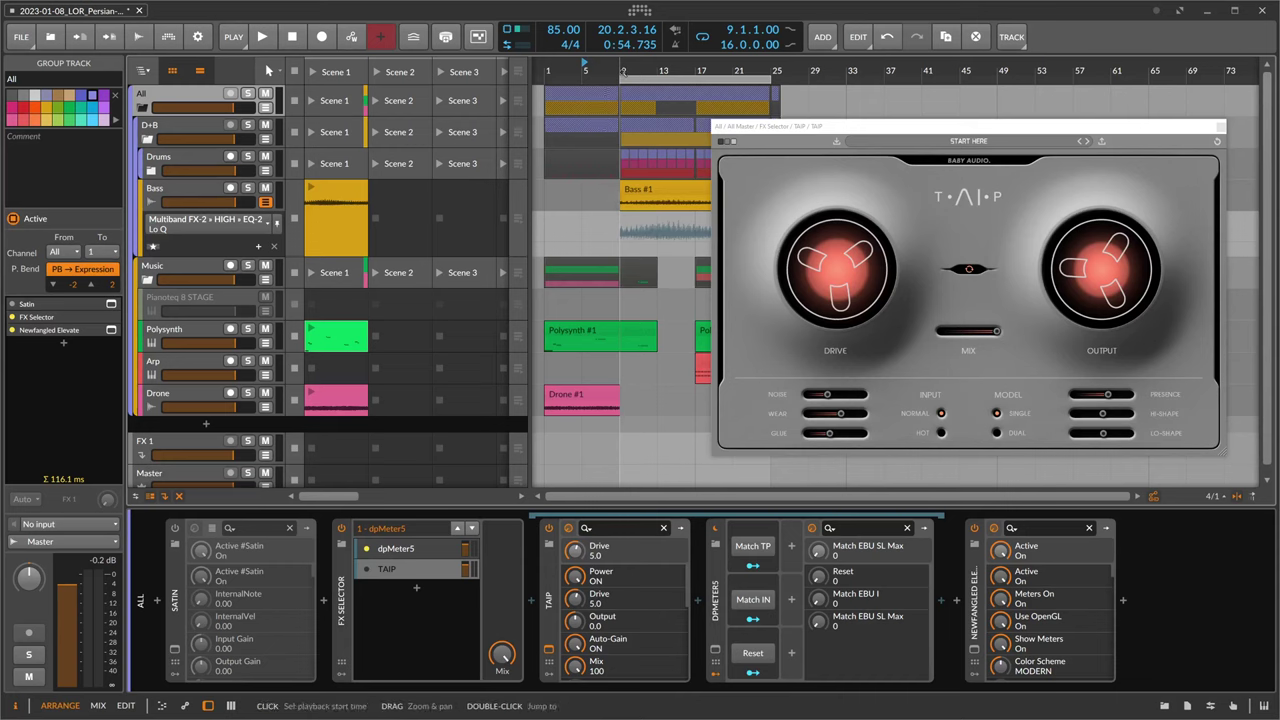
Play the arrangement from bar 9 and compare the TAIP and dpMeter5 layers by alternating the active one
{"action": "left_click", "coordinate": [622, 70]}
{"action": "key", "text": "space"}
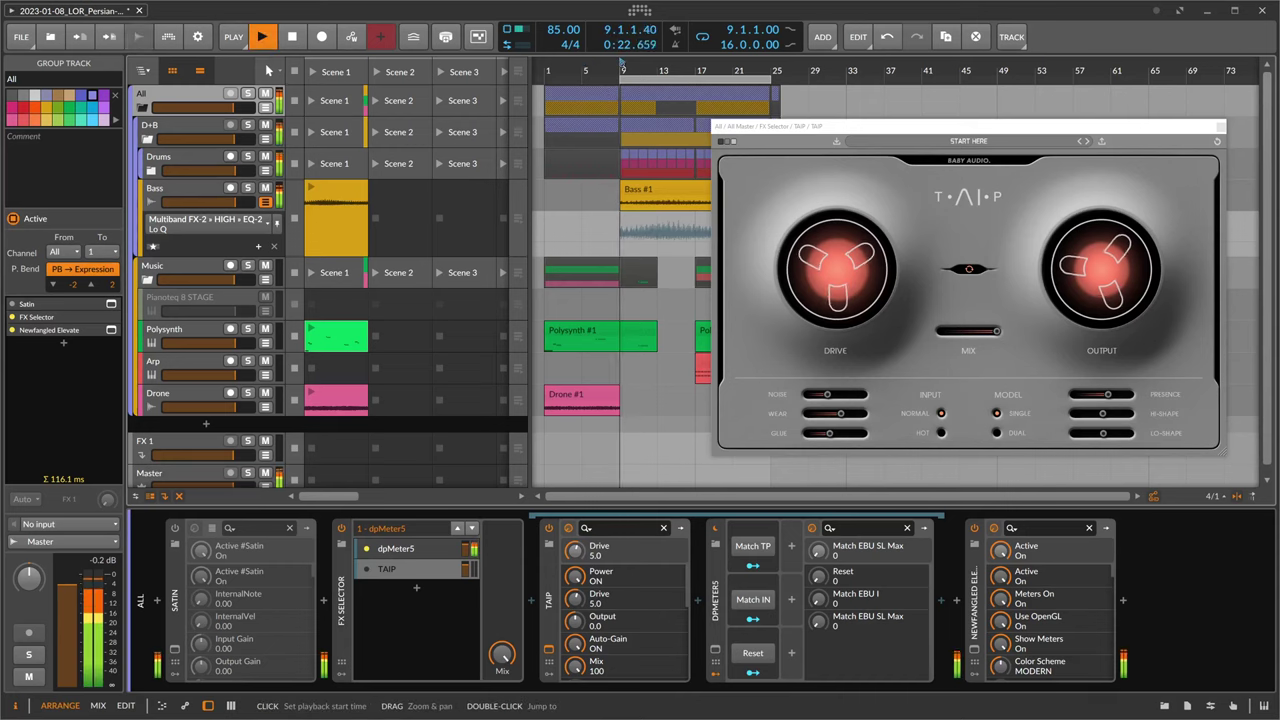
{"action": "left_click", "coordinate": [367, 570]}
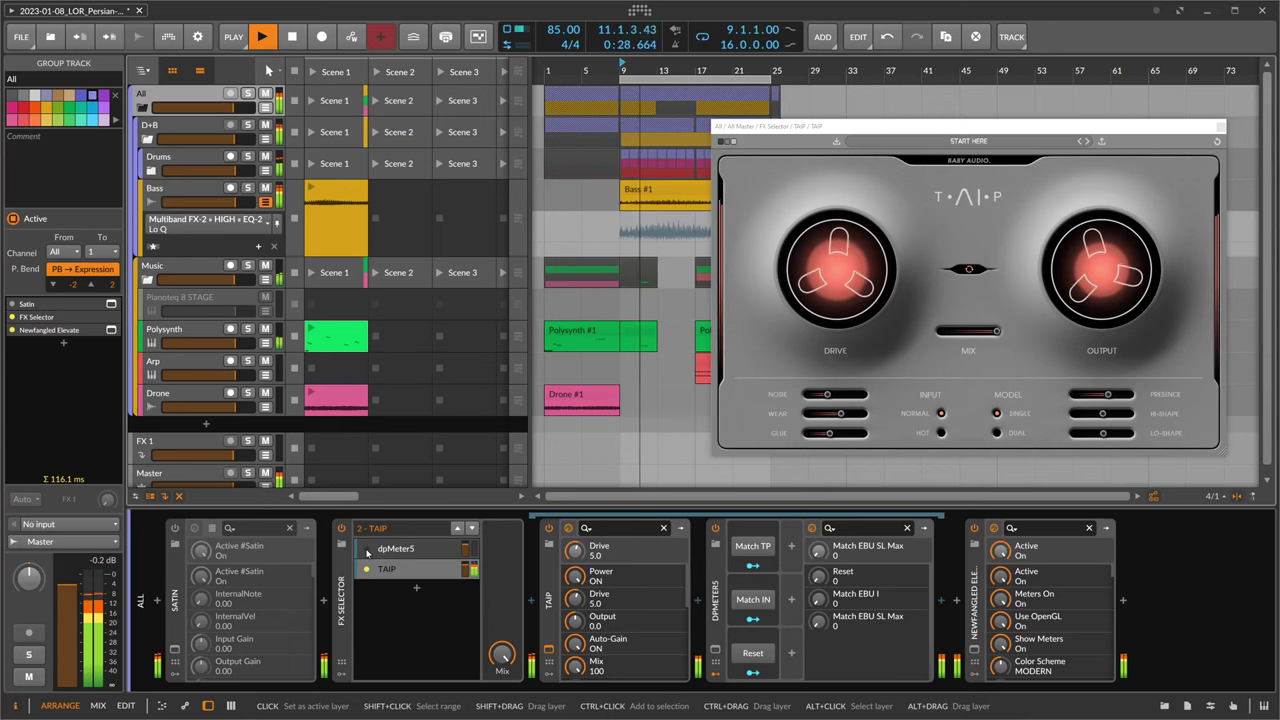
{"action": "left_click", "coordinate": [367, 550]}
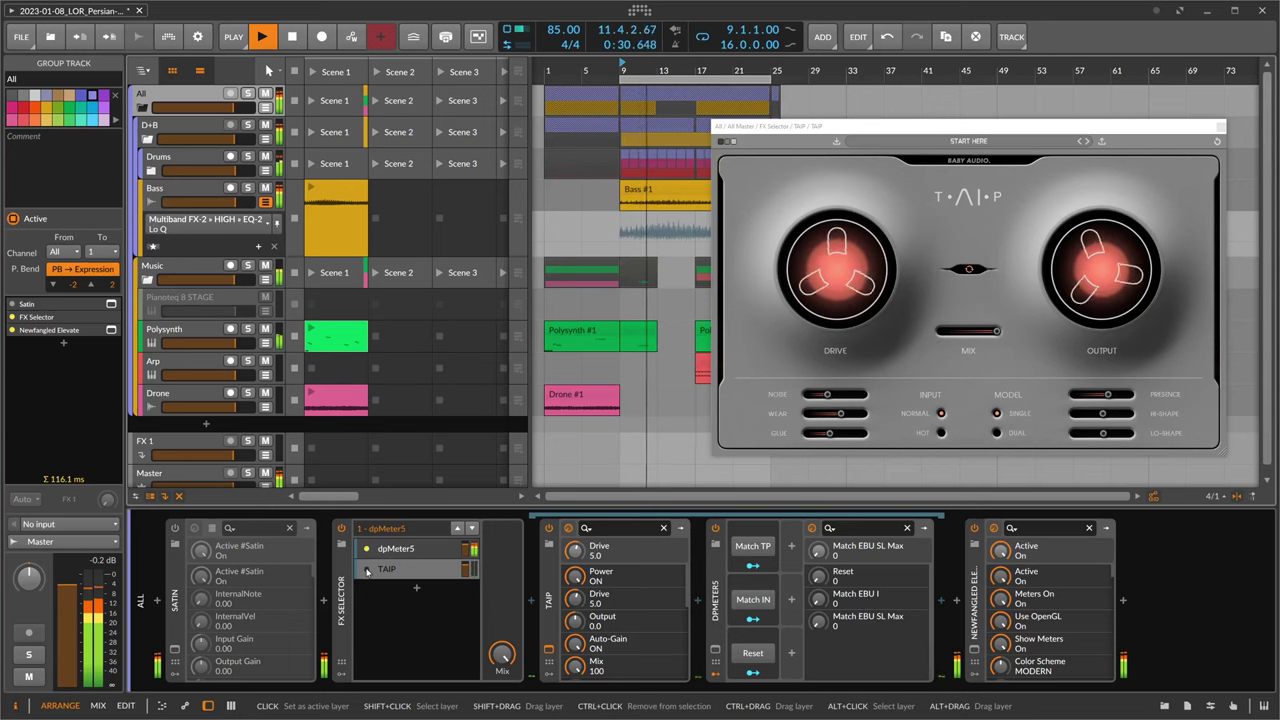
{"action": "left_click_drag", "start_coordinate": [758, 127], "coordinate": [808, 128]}
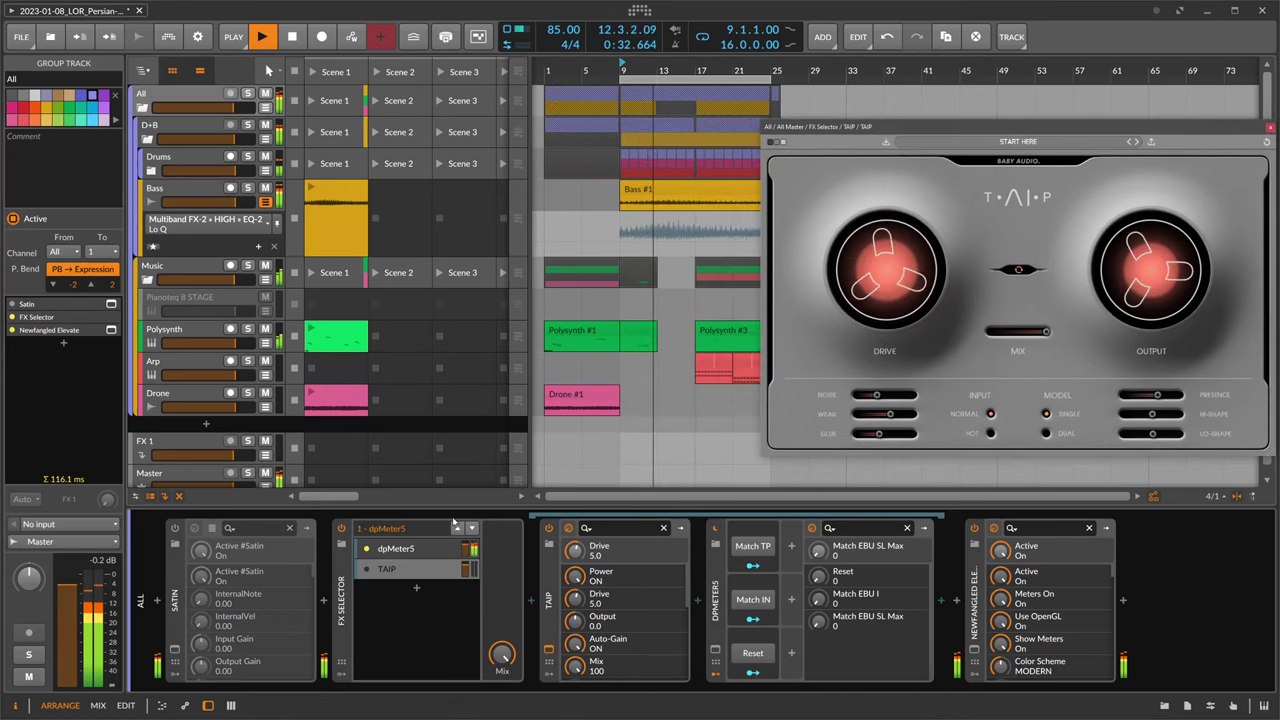
{"action": "left_click", "coordinate": [366, 569]}
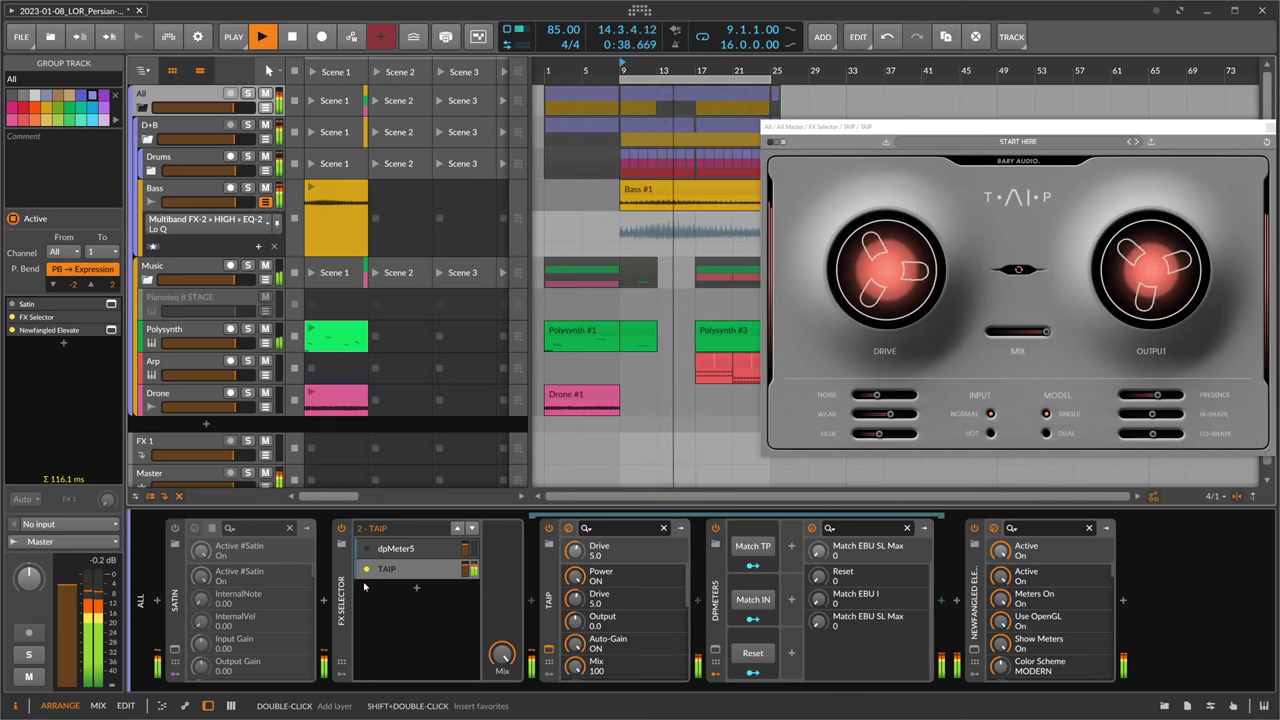
{"action": "left_click", "coordinate": [366, 549]}
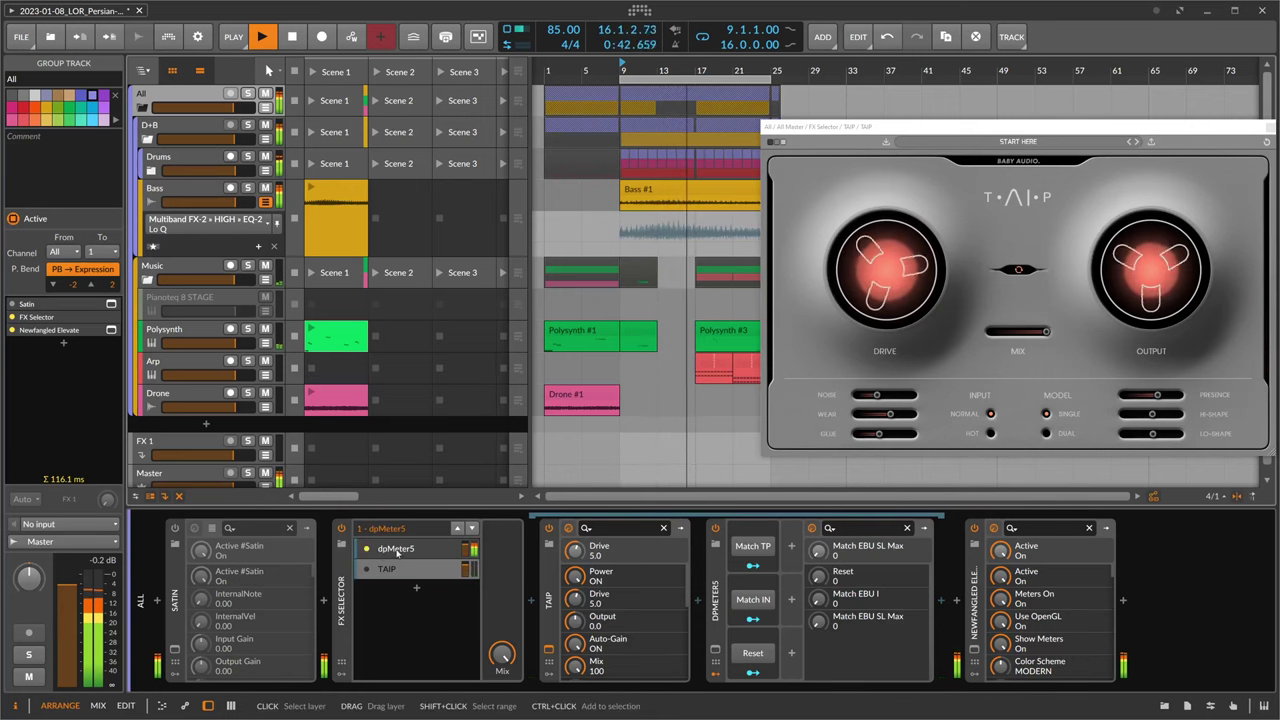
Select the dpMeter5 layer, compare it again with TAIP, and stop playback with TAIP as the active layer
{"action": "left_click", "coordinate": [381, 550]}
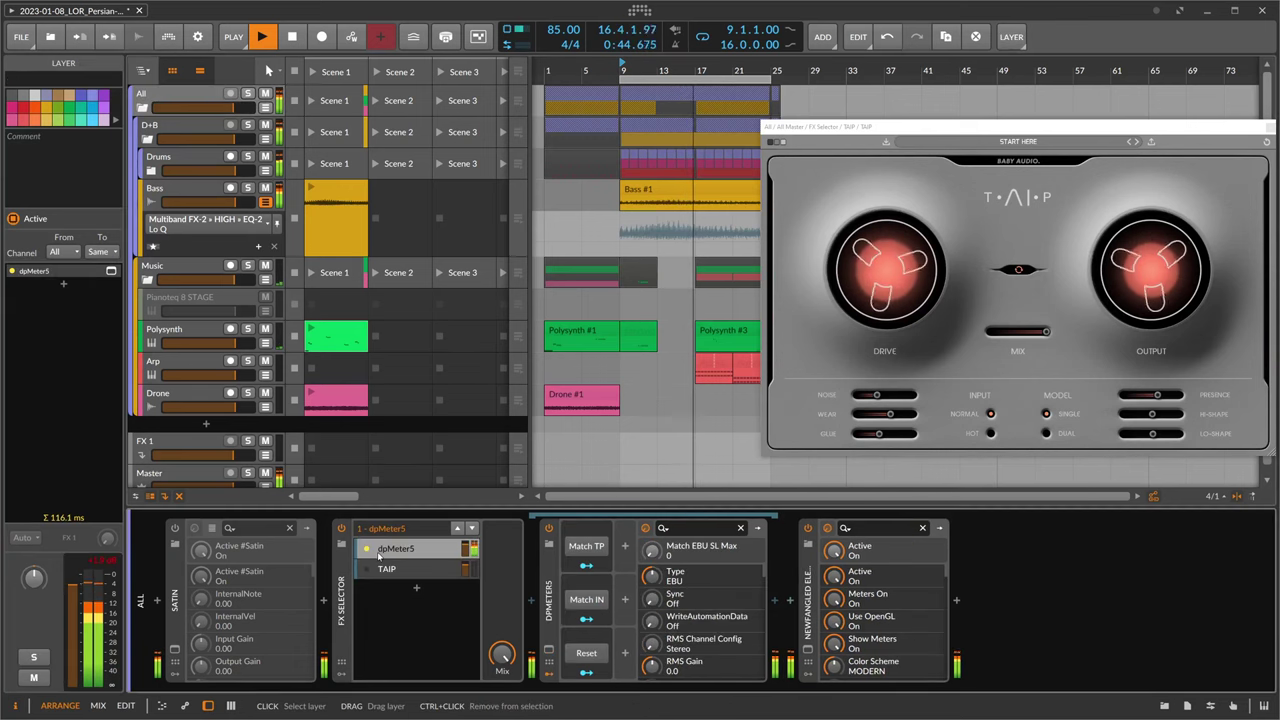
{"action": "left_click", "coordinate": [367, 567]}
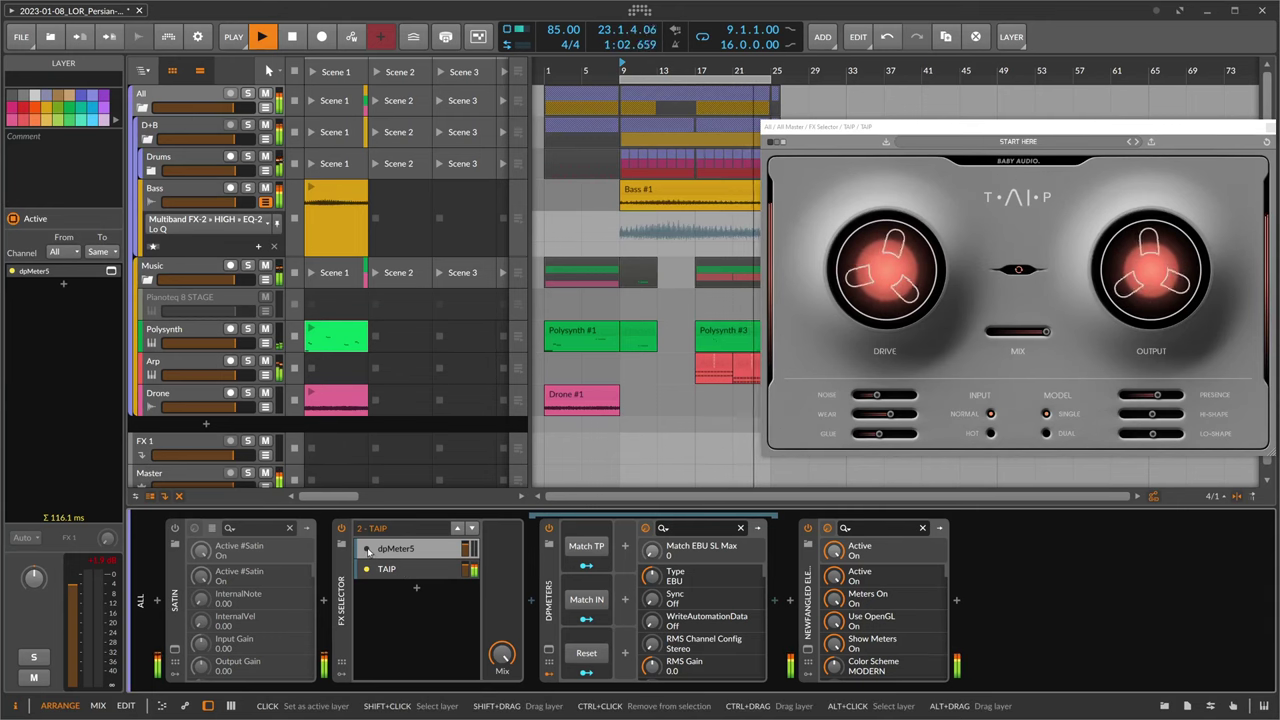
{"action": "left_click", "coordinate": [367, 551]}
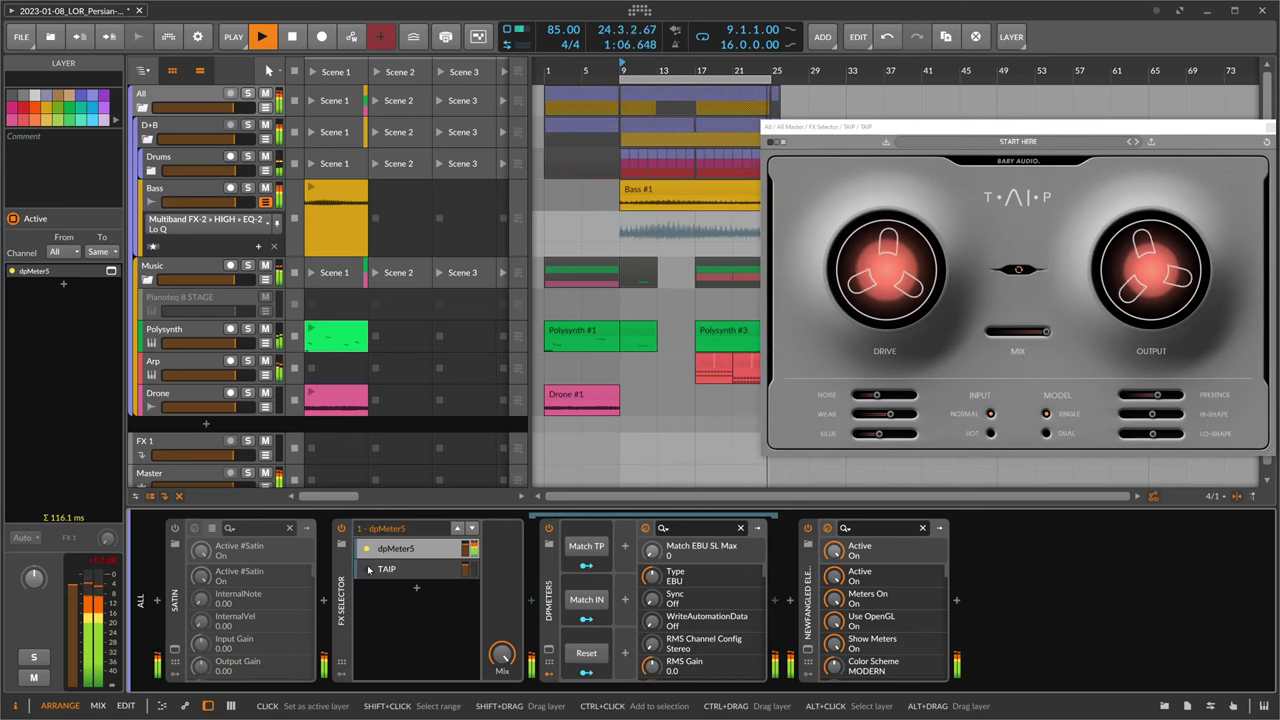
{"action": "left_click", "coordinate": [367, 569]}
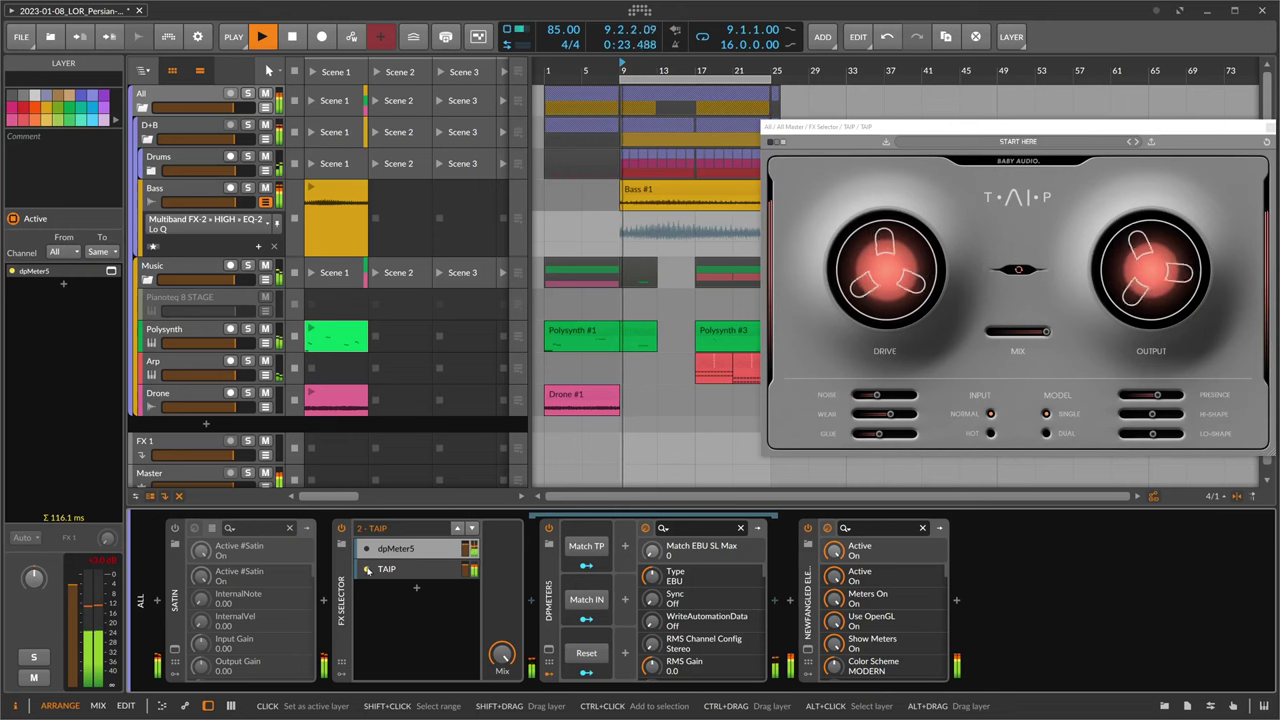
{"action": "key", "text": "space"}
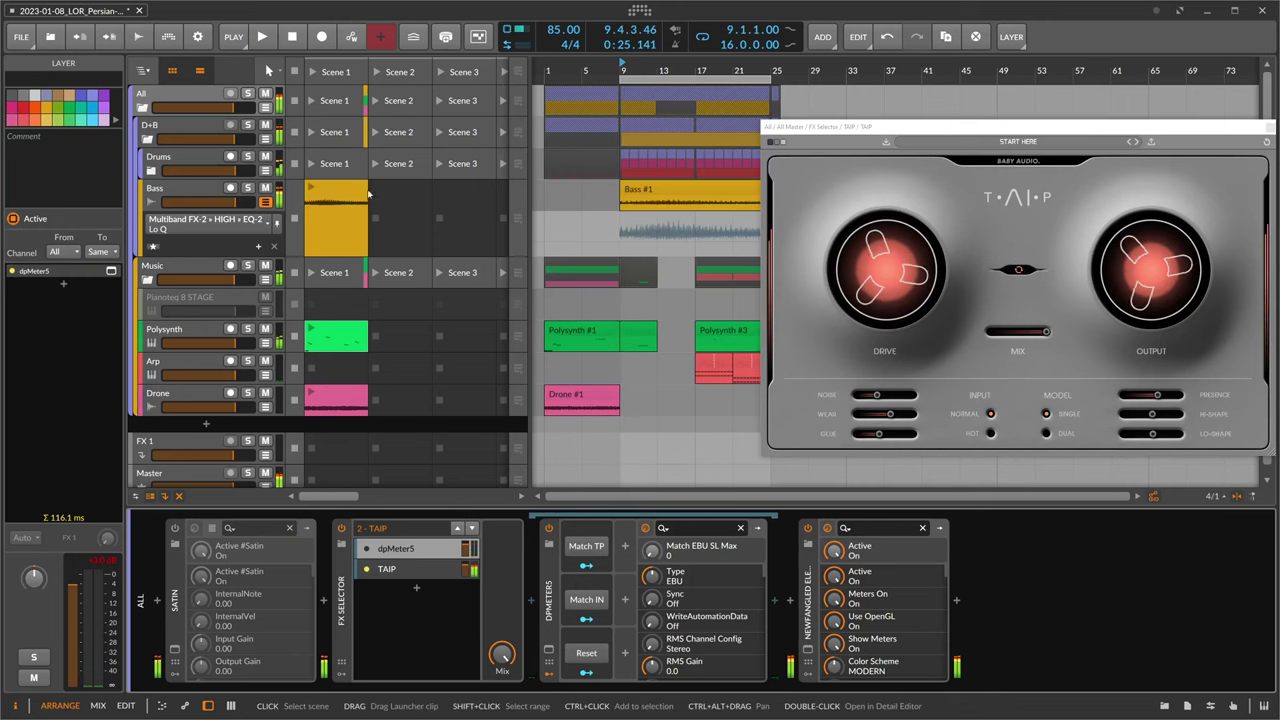
Reposition the TAIP window, lower its Noise amount while the loop plays, and stop playback
{"action": "mouse_move", "coordinate": [889, 289]}
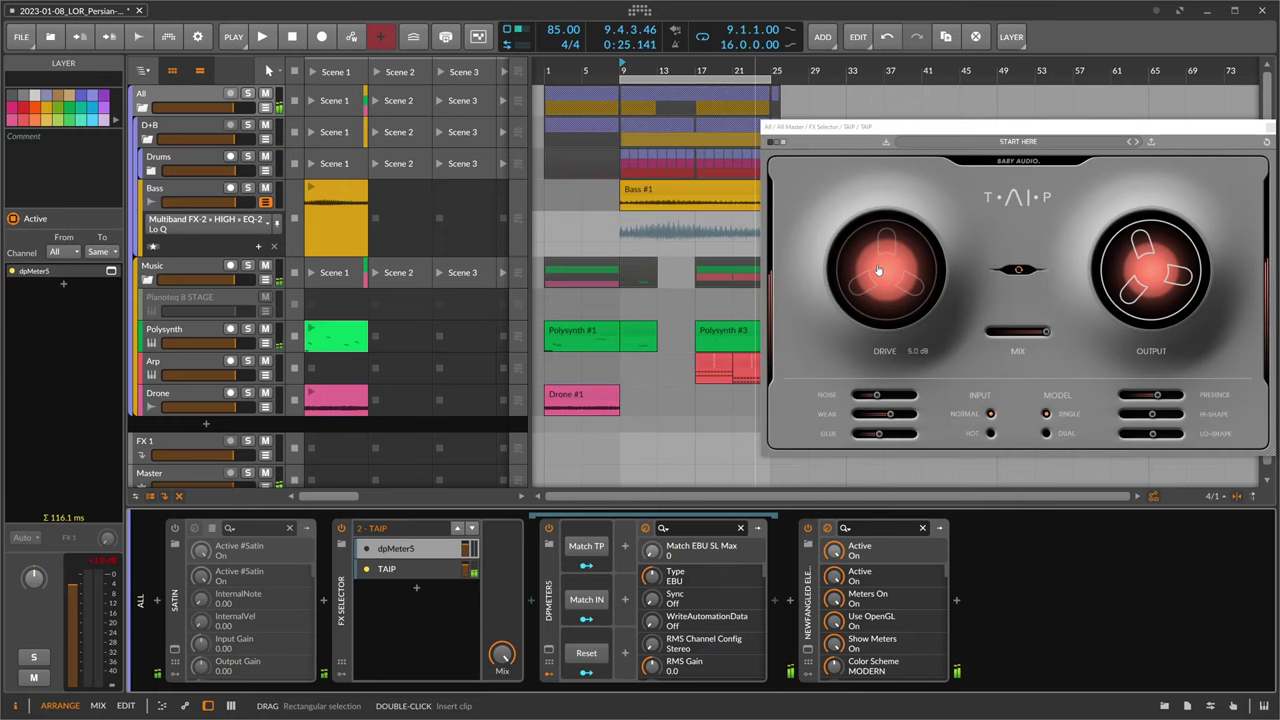
{"action": "left_click_drag", "start_coordinate": [978, 130], "coordinate": [842, 113]}
{"action": "mouse_move", "coordinate": [744, 266]}
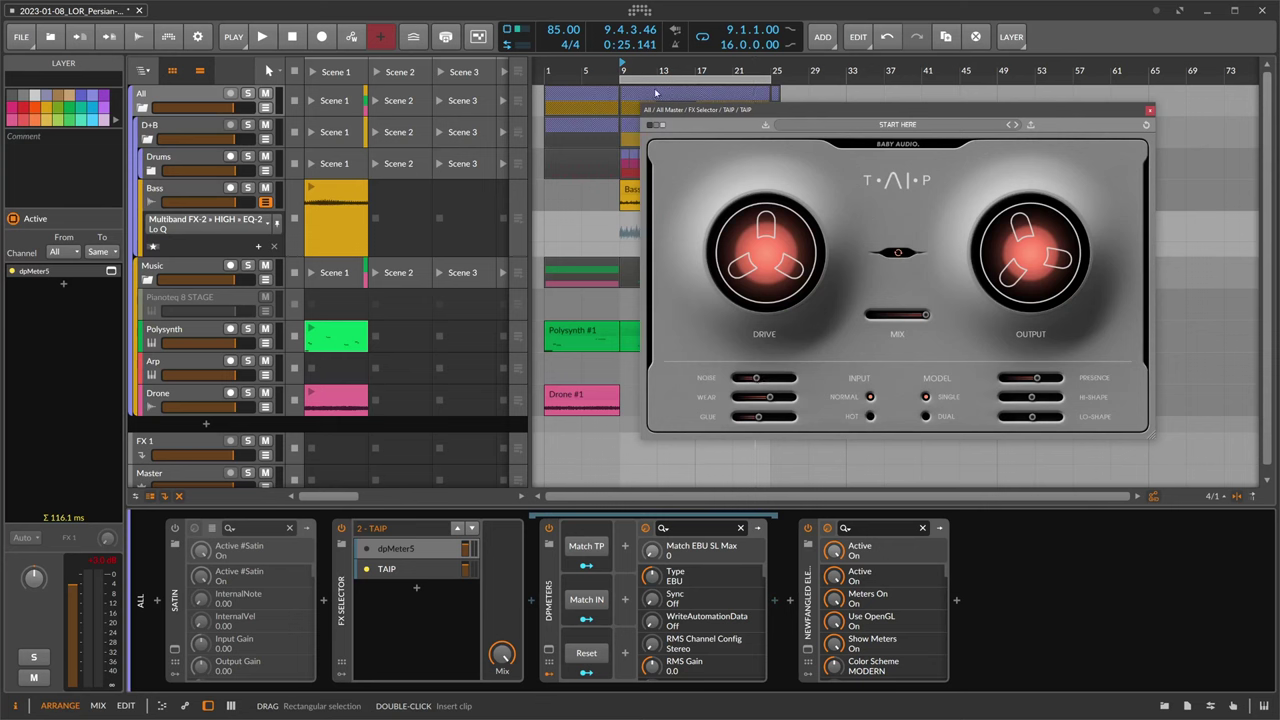
{"action": "key", "text": "space"}
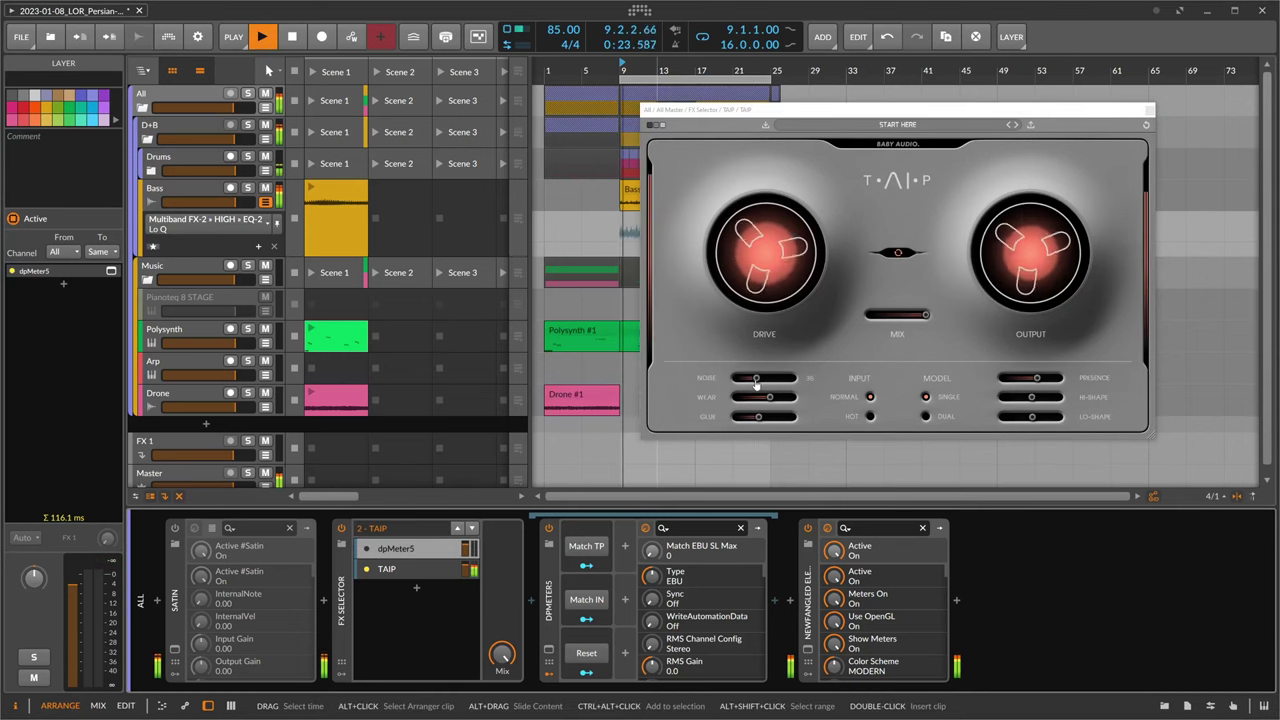
{"action": "mouse_move", "coordinate": [755, 383]}
{"action": "left_mouse_down"}
{"action": "mouse_move", "coordinate": [715, 382]}
{"action": "mouse_move", "coordinate": [831, 379]}
{"action": "mouse_move", "coordinate": [752, 381]}
{"action": "left_mouse_up"}
{"action": "key", "text": "space"}
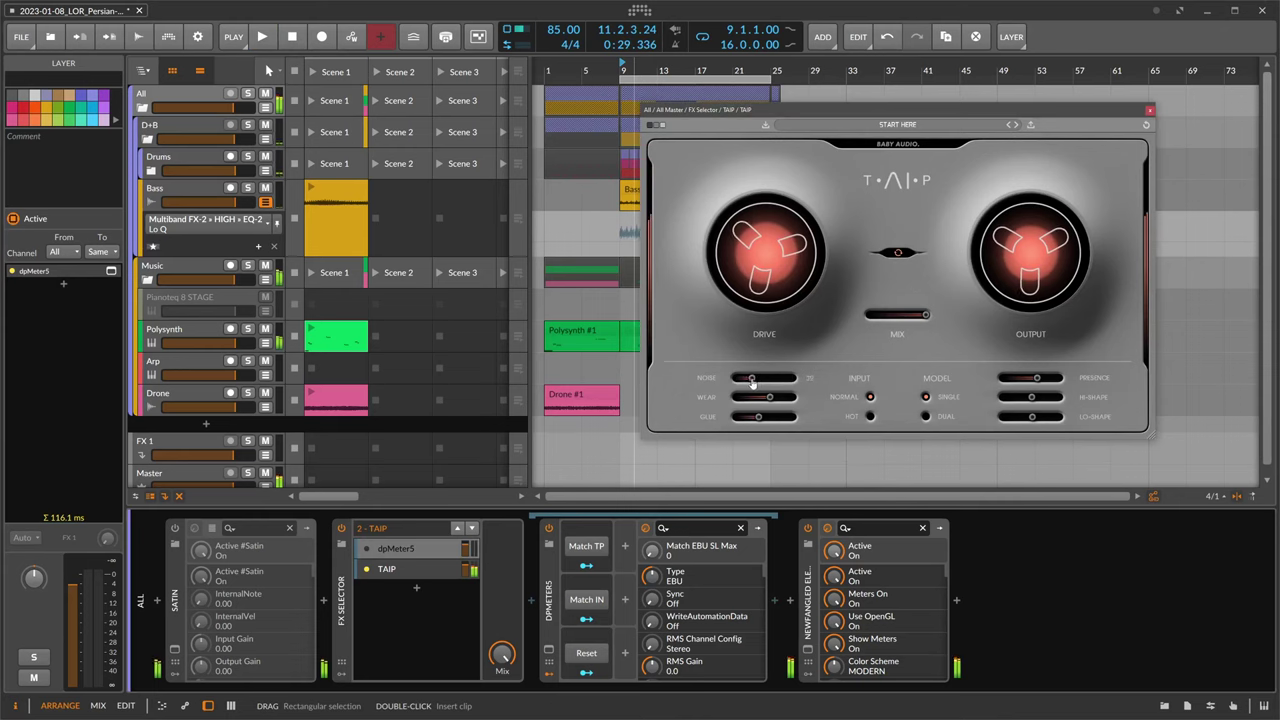
Set TAIP's Mix to about halfway for tape flanging with the All group muted, and unmute it for playback
{"action": "left_click", "coordinate": [265, 93]}
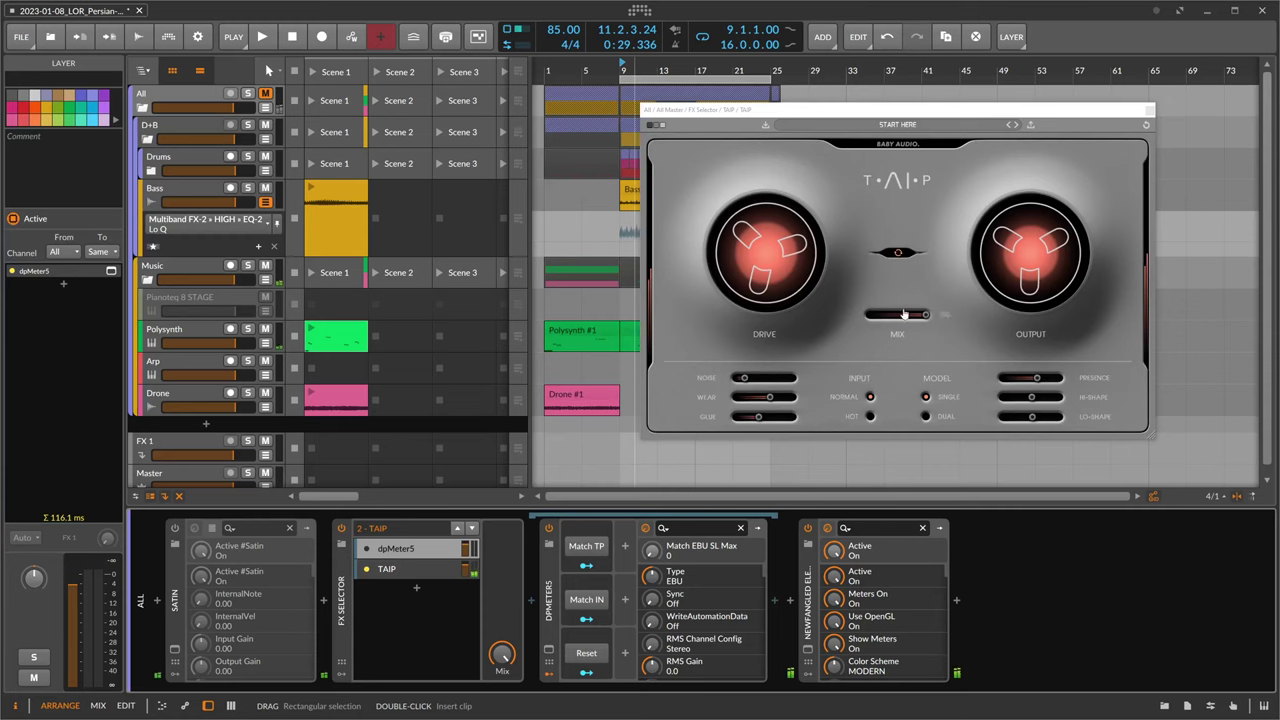
{"action": "left_click_drag", "start_coordinate": [901, 321], "coordinate": [894, 317]}
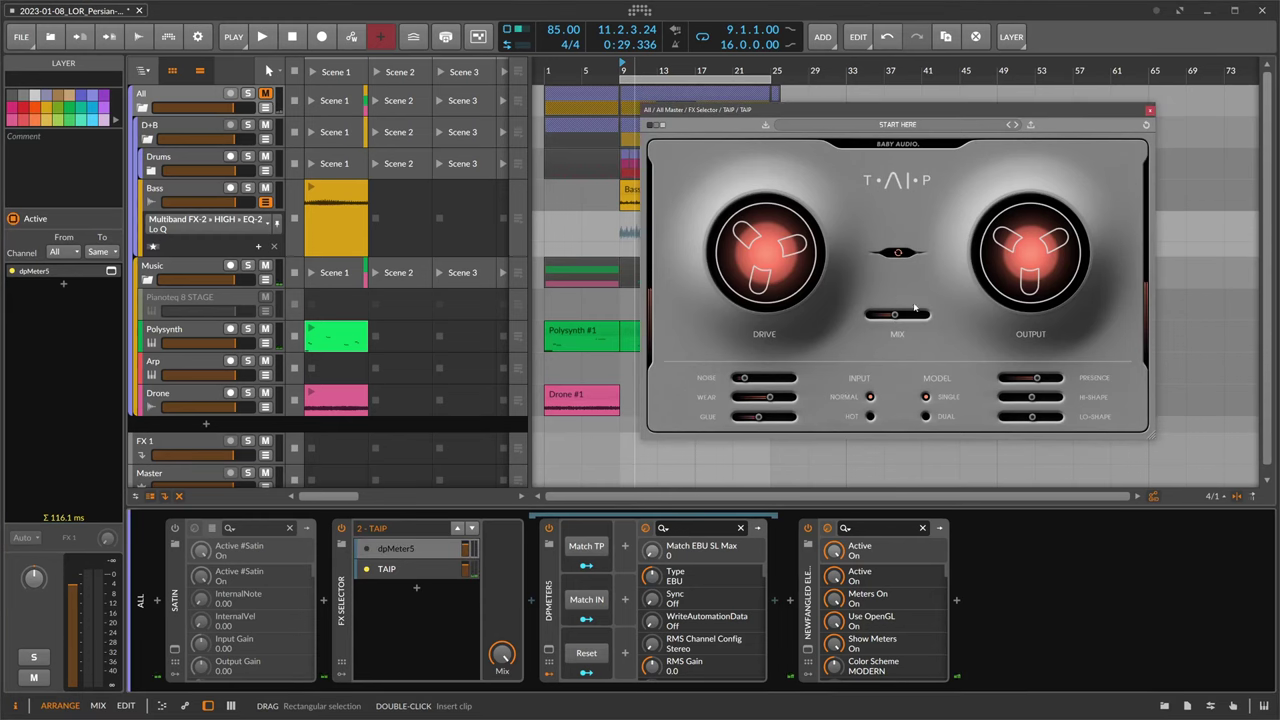
{"action": "mouse_move", "coordinate": [894, 314]}
{"action": "left_mouse_down"}
{"action": "mouse_move", "coordinate": [913, 314]}
{"action": "mouse_move", "coordinate": [899, 316]}
{"action": "left_mouse_up"}
{"action": "key", "text": "space"}
{"action": "left_click", "coordinate": [265, 93]}
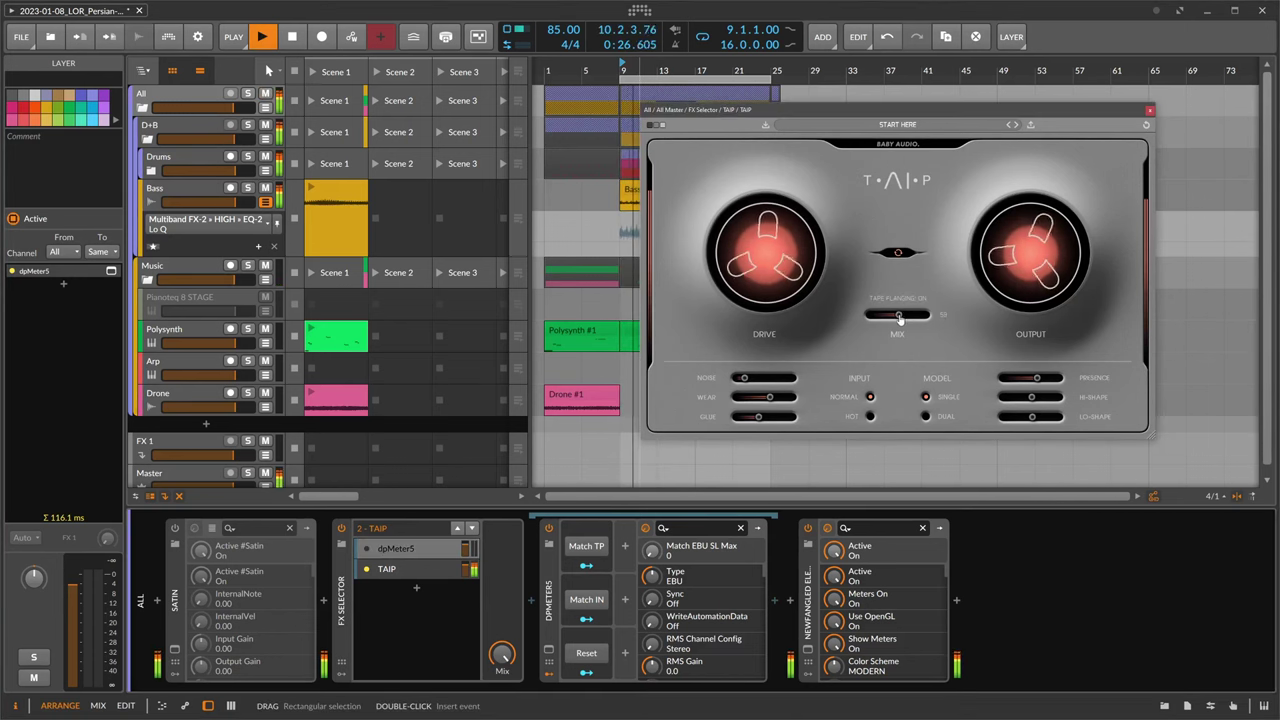
Audition TAIP's Wear at its minimum and raise it again to just above the middle
{"action": "left_click_drag", "start_coordinate": [770, 397], "coordinate": [732, 402]}
{"action": "mouse_move", "coordinate": [789, 390]}
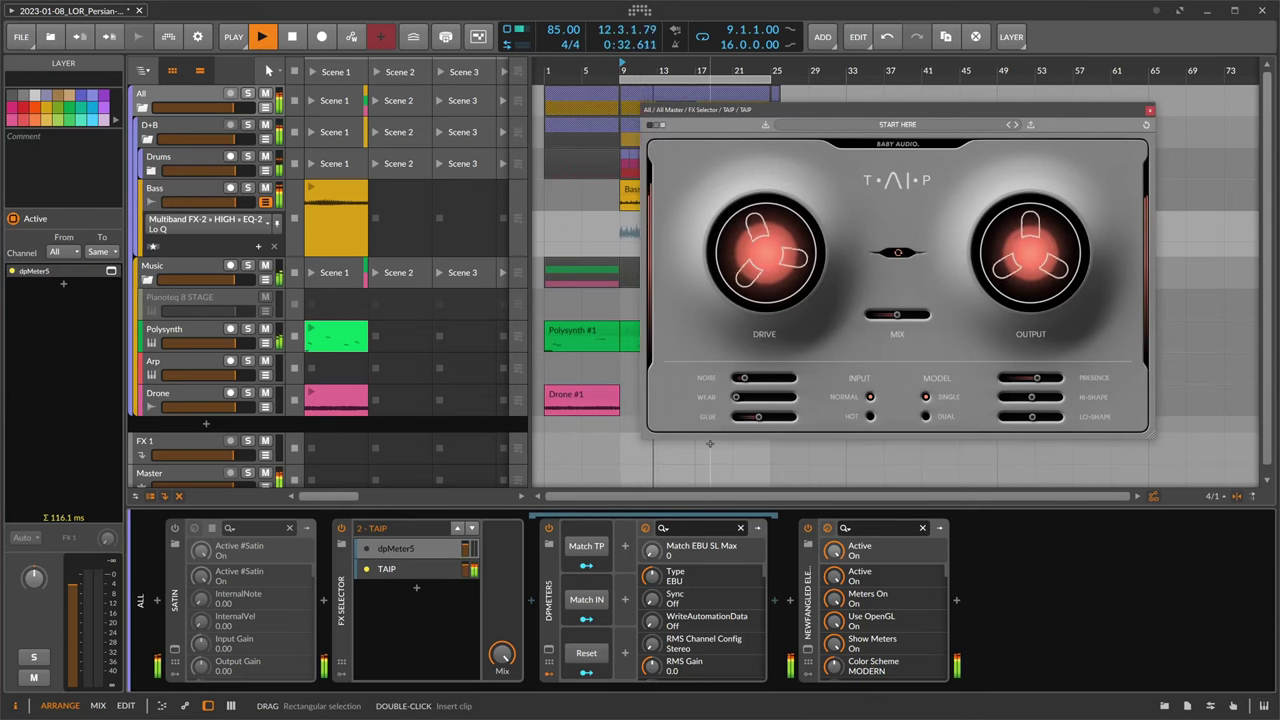
{"action": "mouse_move", "coordinate": [738, 400]}
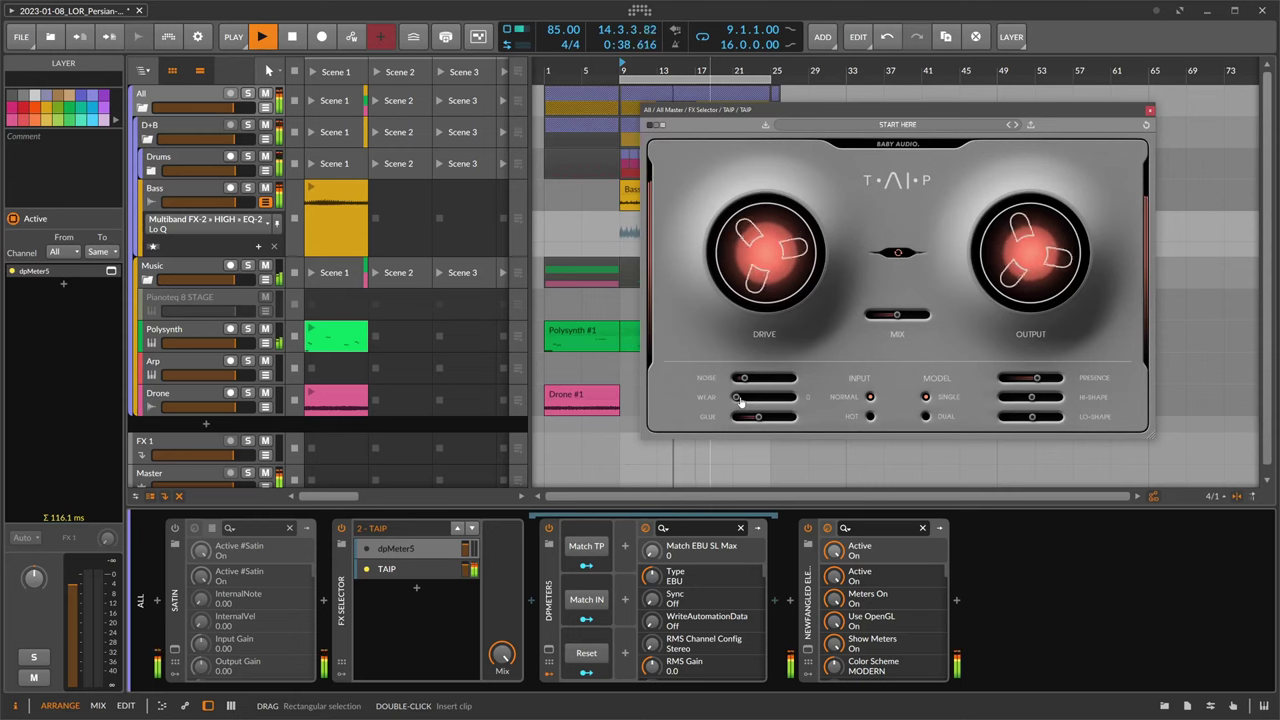
{"action": "left_click_drag", "start_coordinate": [739, 400], "coordinate": [770, 400]}
Return TAIP's Mix to its maximum, lower Wear to roughly a third, and stop playback
{"action": "mouse_move", "coordinate": [769, 416]}
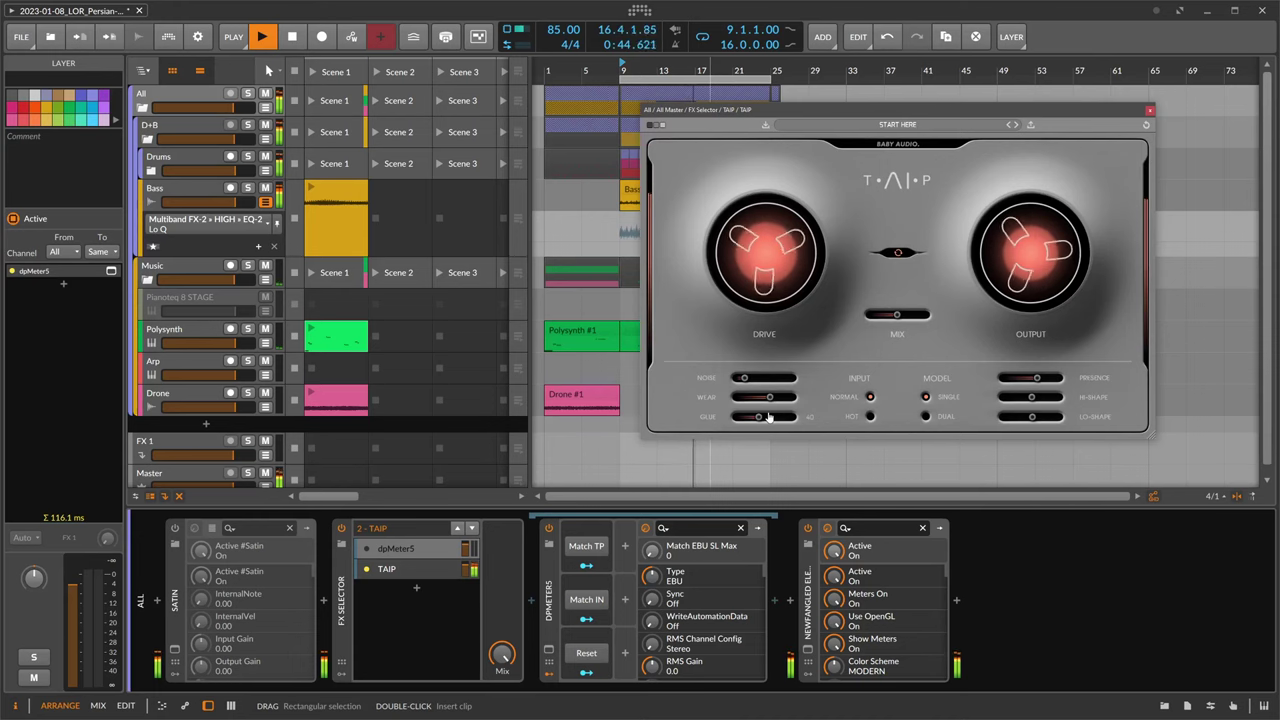
{"action": "mouse_move", "coordinate": [895, 318]}
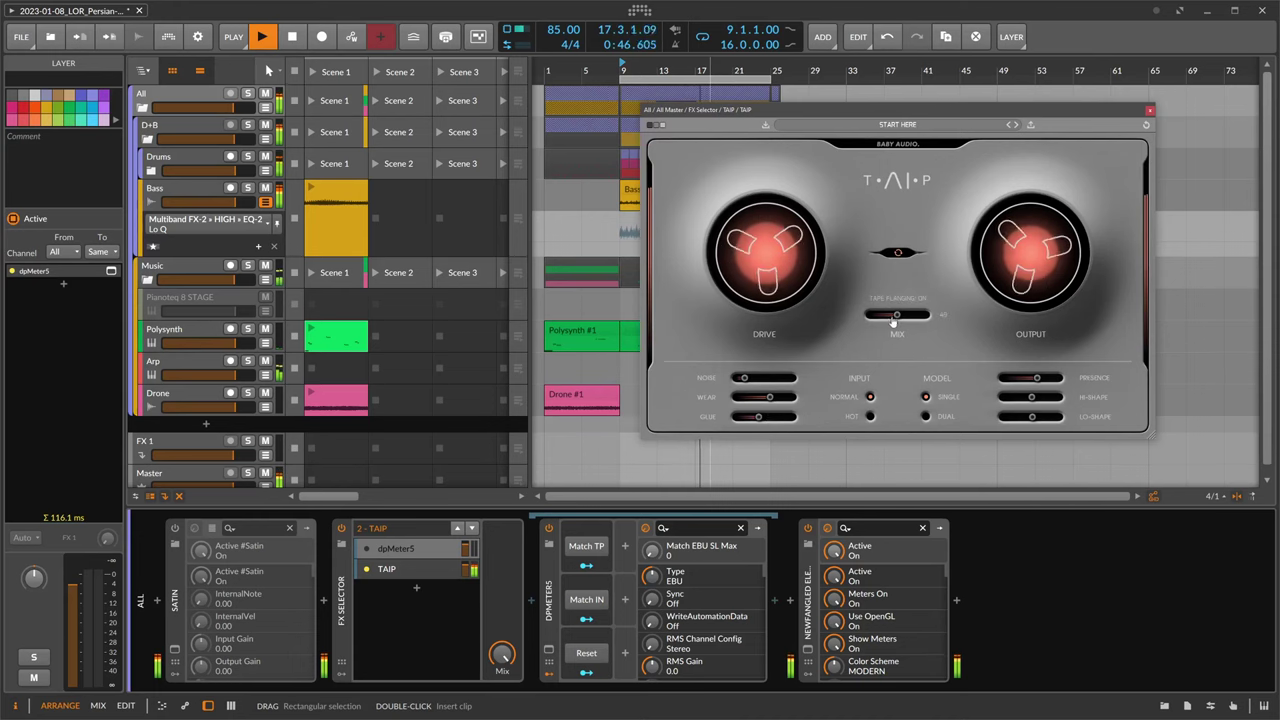
{"action": "left_click_drag", "start_coordinate": [895, 318], "coordinate": [925, 316]}
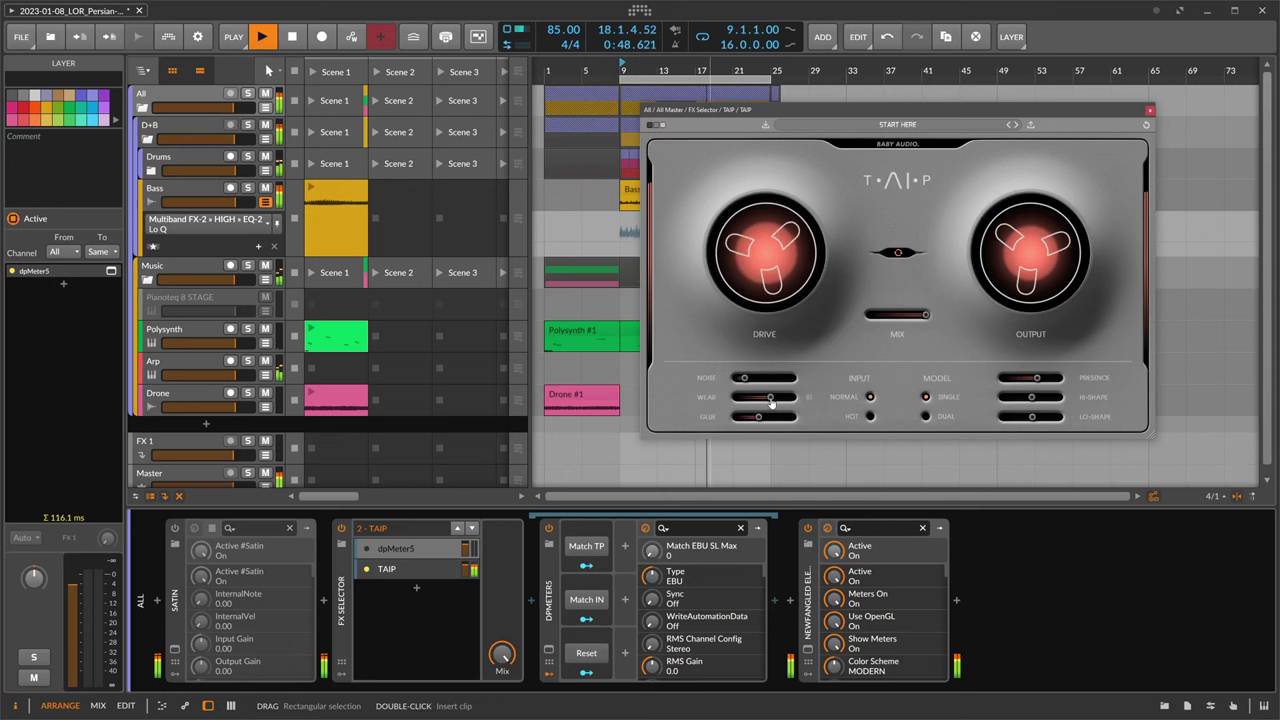
{"action": "left_click_drag", "start_coordinate": [771, 401], "coordinate": [754, 401]}
{"action": "key", "text": "space"}
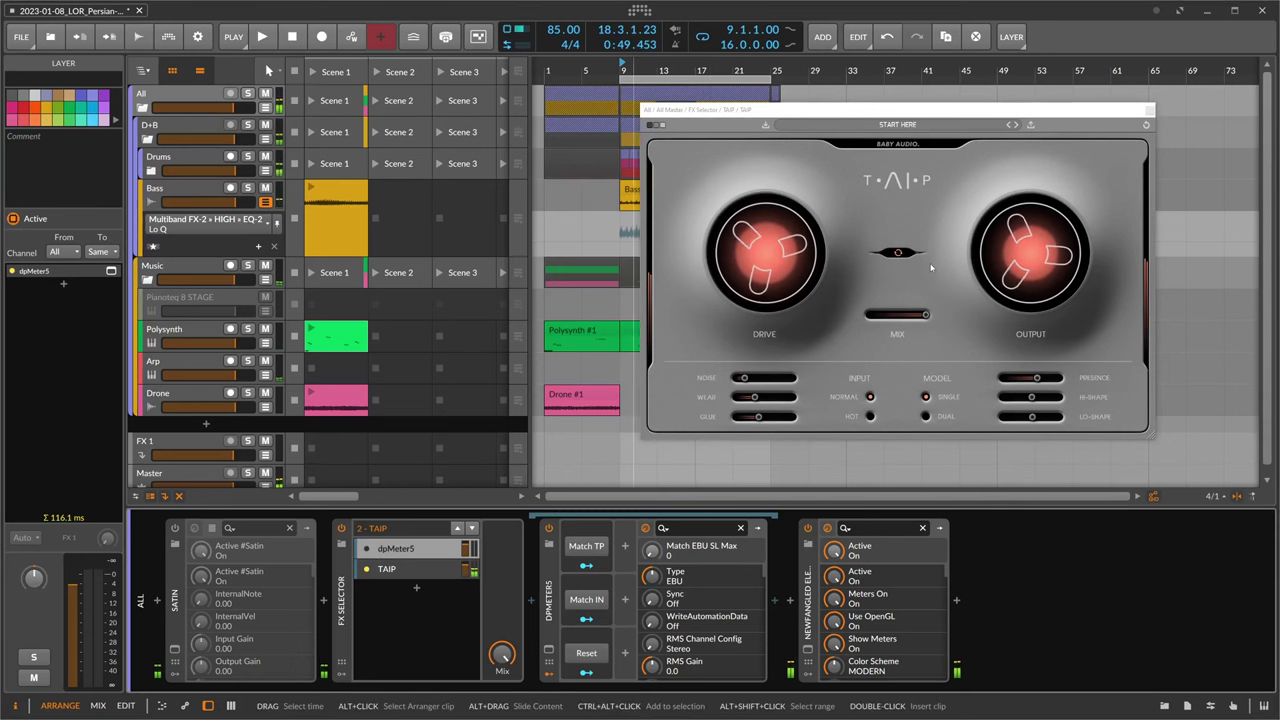
Switch TAIP's tape Model to Dual and back to Single
{"action": "mouse_move", "coordinate": [1036, 250]}
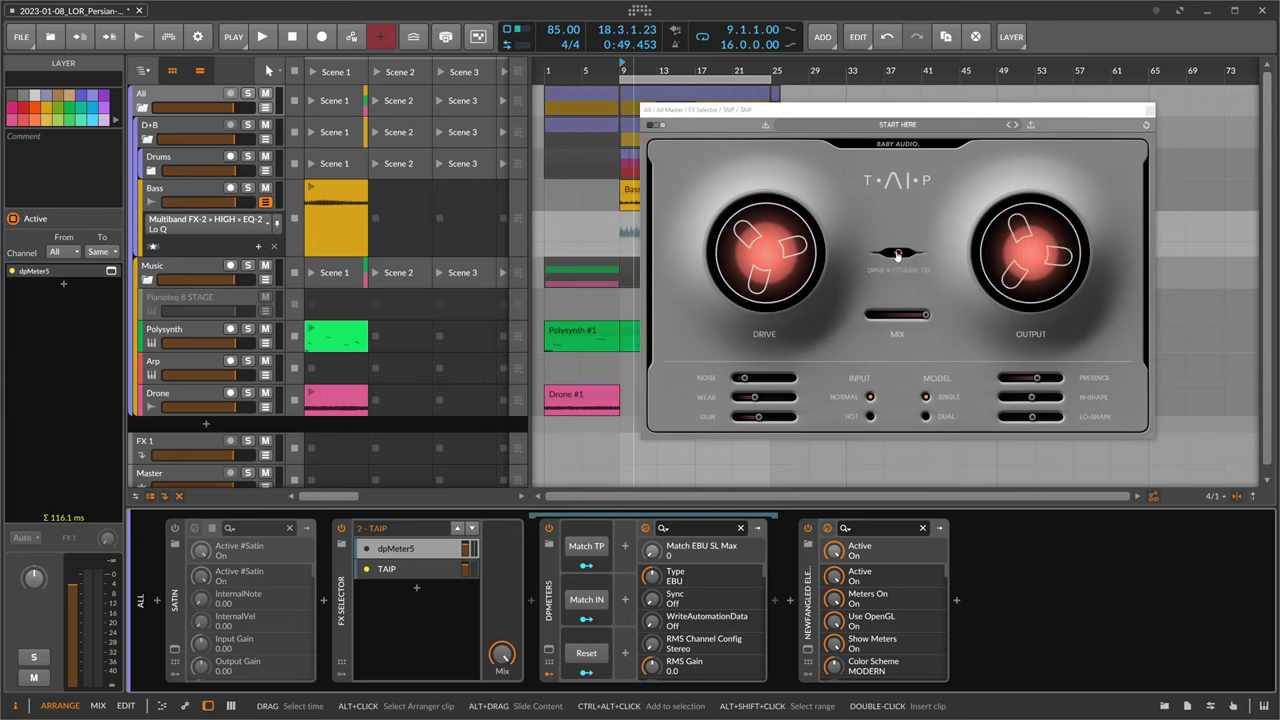
{"action": "mouse_move", "coordinate": [750, 263]}
{"action": "left_click", "coordinate": [926, 417]}
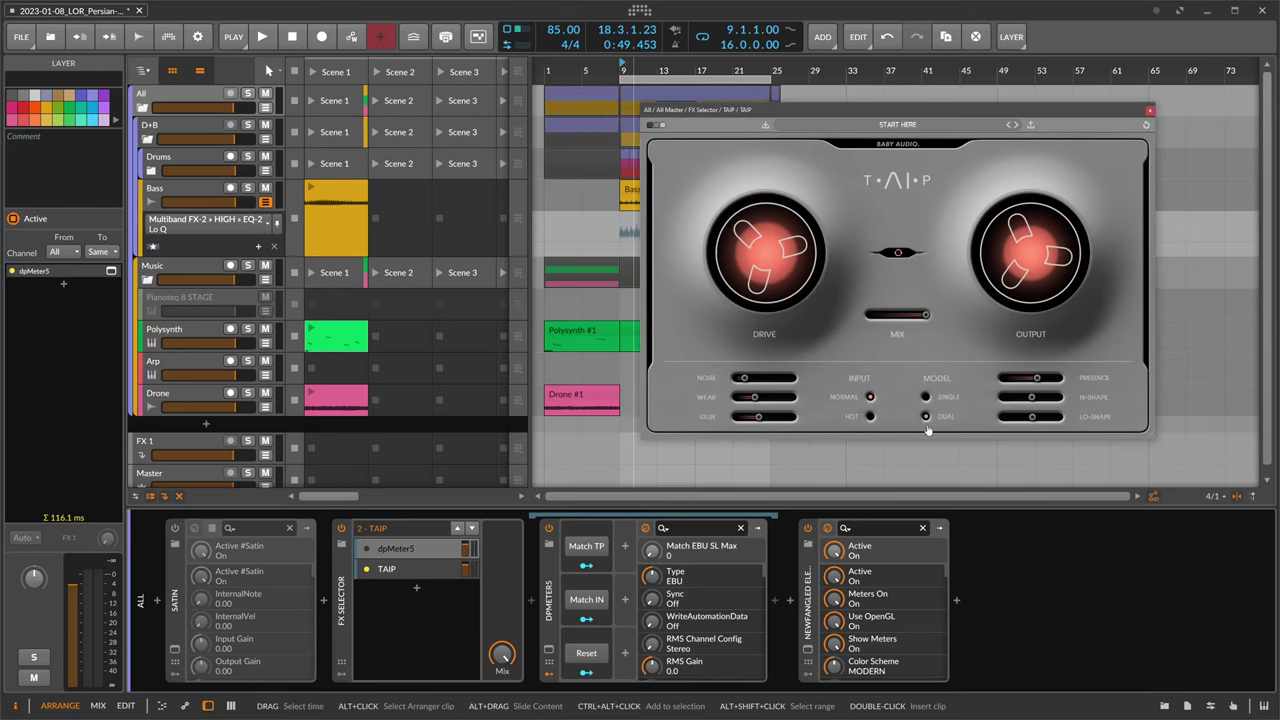
{"action": "left_click", "coordinate": [927, 400]}
Cycle through TAIP's interface color themes and settle on the black one
{"action": "left_click", "coordinate": [659, 127]}
{"action": "left_click", "coordinate": [659, 127]}
{"action": "left_click", "coordinate": [659, 127]}
{"action": "left_click", "coordinate": [659, 127]}
{"action": "left_click", "coordinate": [659, 127]}
{"action": "left_click", "coordinate": [659, 127]}
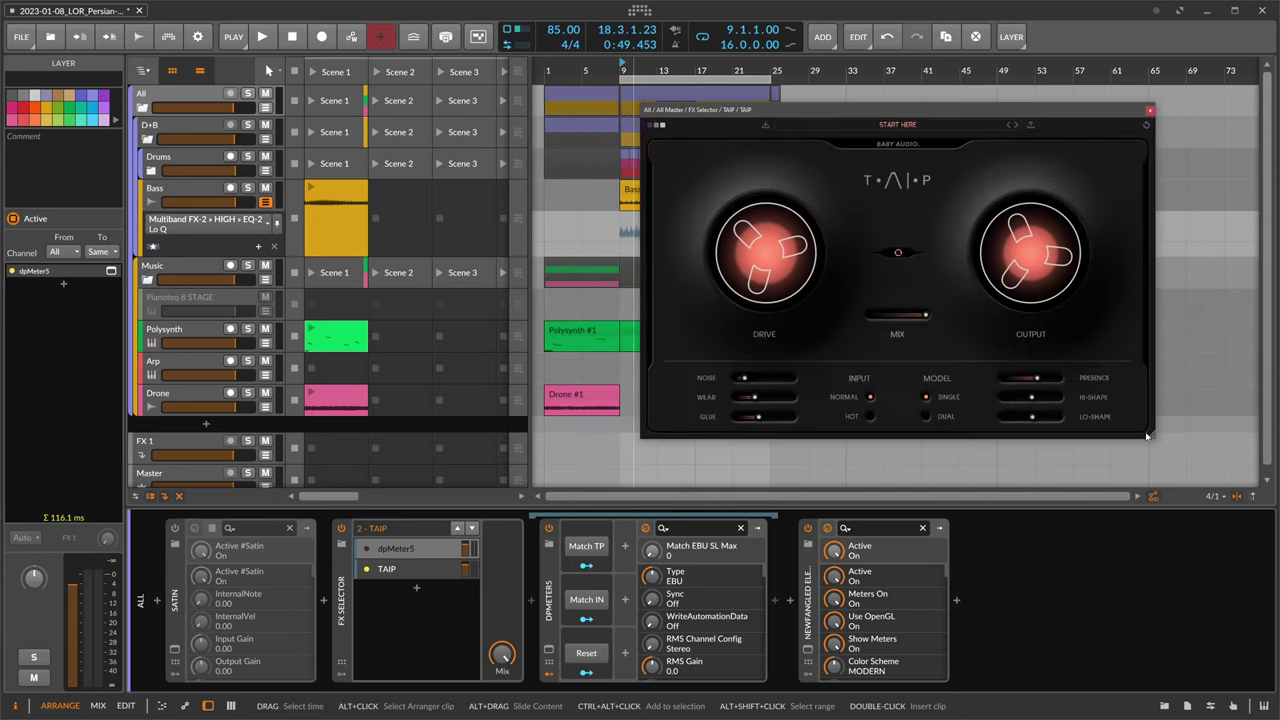
Enlarge the TAIP window, shrink it again, switch its interface theme to grey and reposition it over the arranger
{"action": "left_click_drag", "start_coordinate": [1148, 436], "coordinate": [1270, 511]}
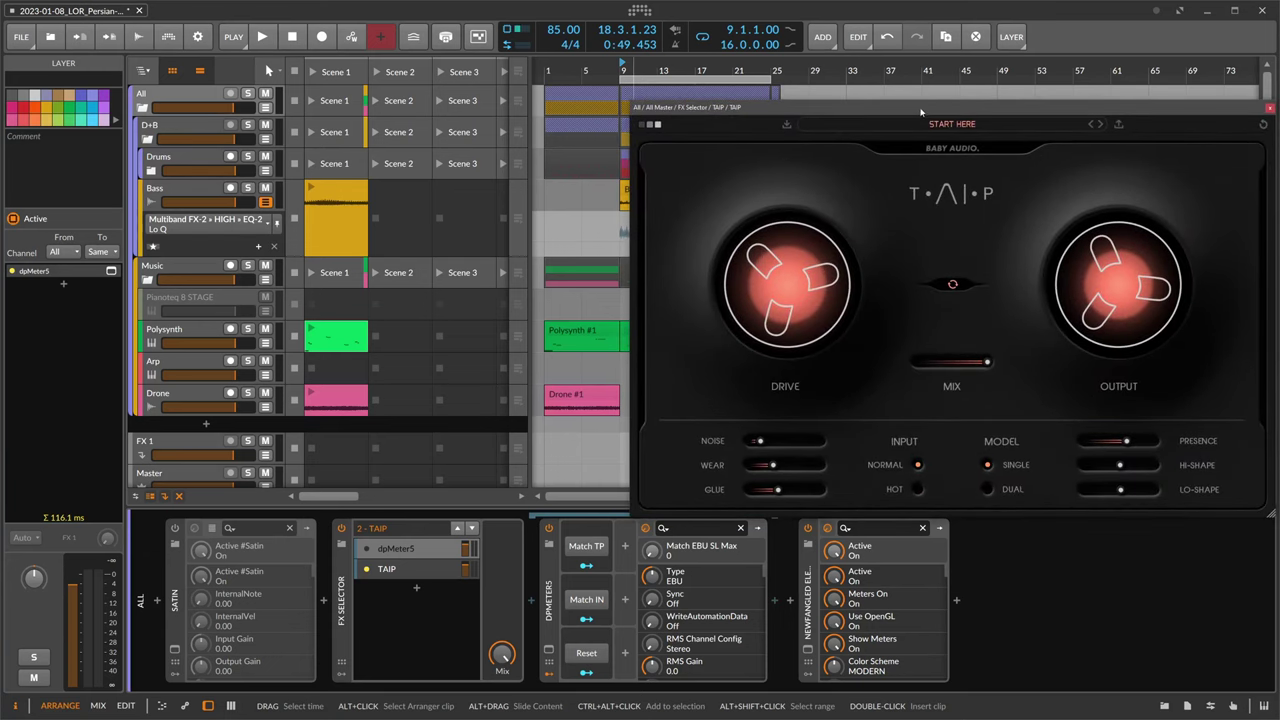
{"action": "left_click_drag", "start_coordinate": [921, 112], "coordinate": [742, 76]}
{"action": "left_click_drag", "start_coordinate": [1101, 483], "coordinate": [949, 394]}
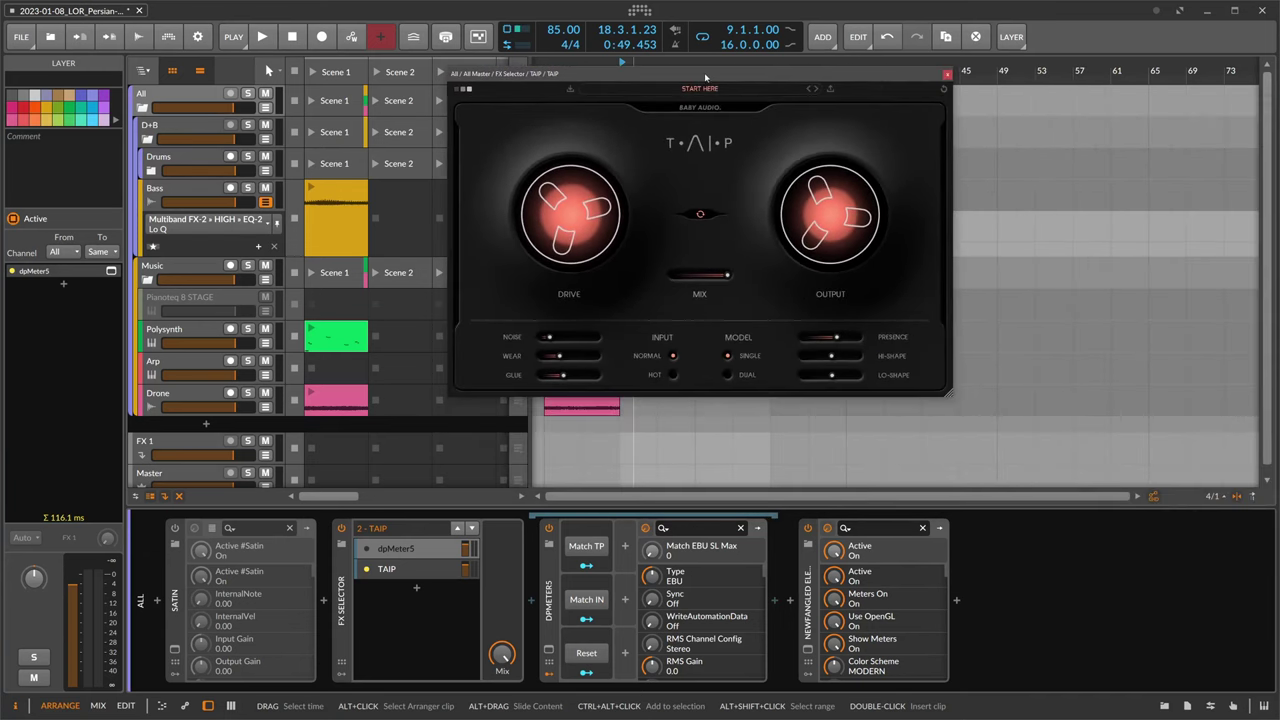
{"action": "left_click_drag", "start_coordinate": [705, 76], "coordinate": [923, 166]}
{"action": "left_click", "coordinate": [683, 180]}
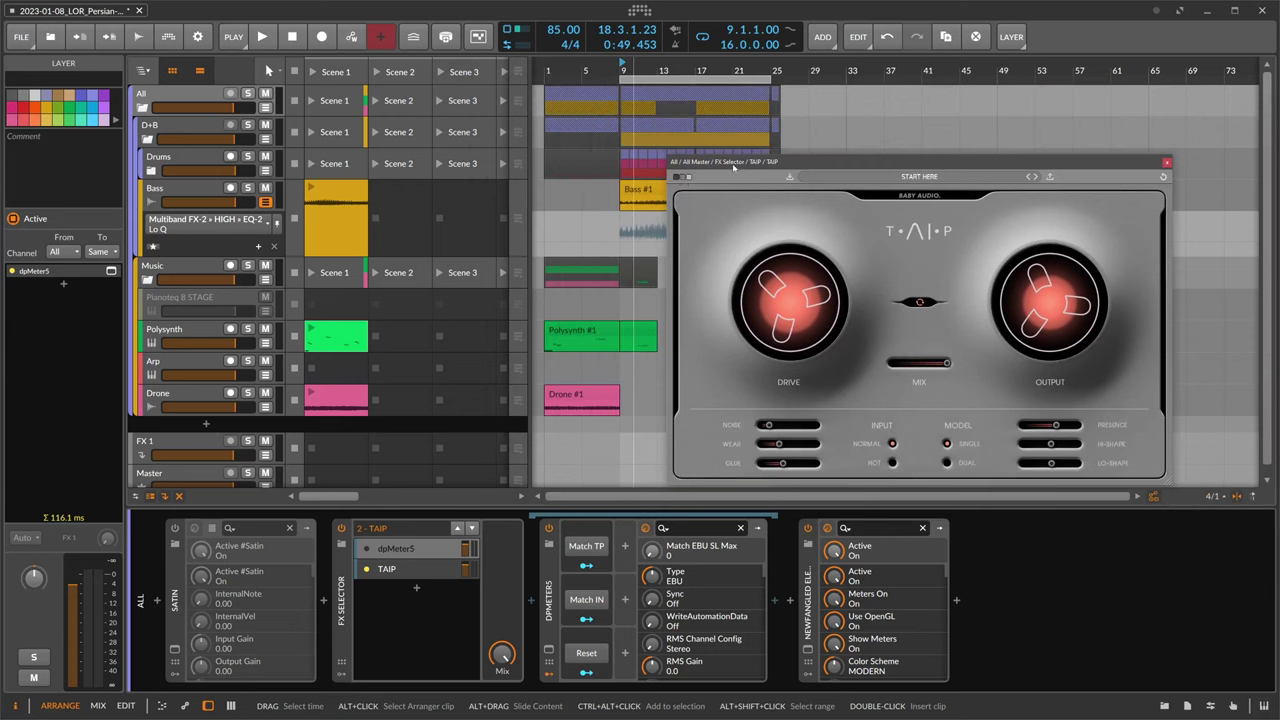
{"action": "left_click_drag", "start_coordinate": [734, 167], "coordinate": [770, 153]}
Close the All group's TAIP window and switch the FX Selector to dpMeter5
{"action": "mouse_move", "coordinate": [868, 254]}
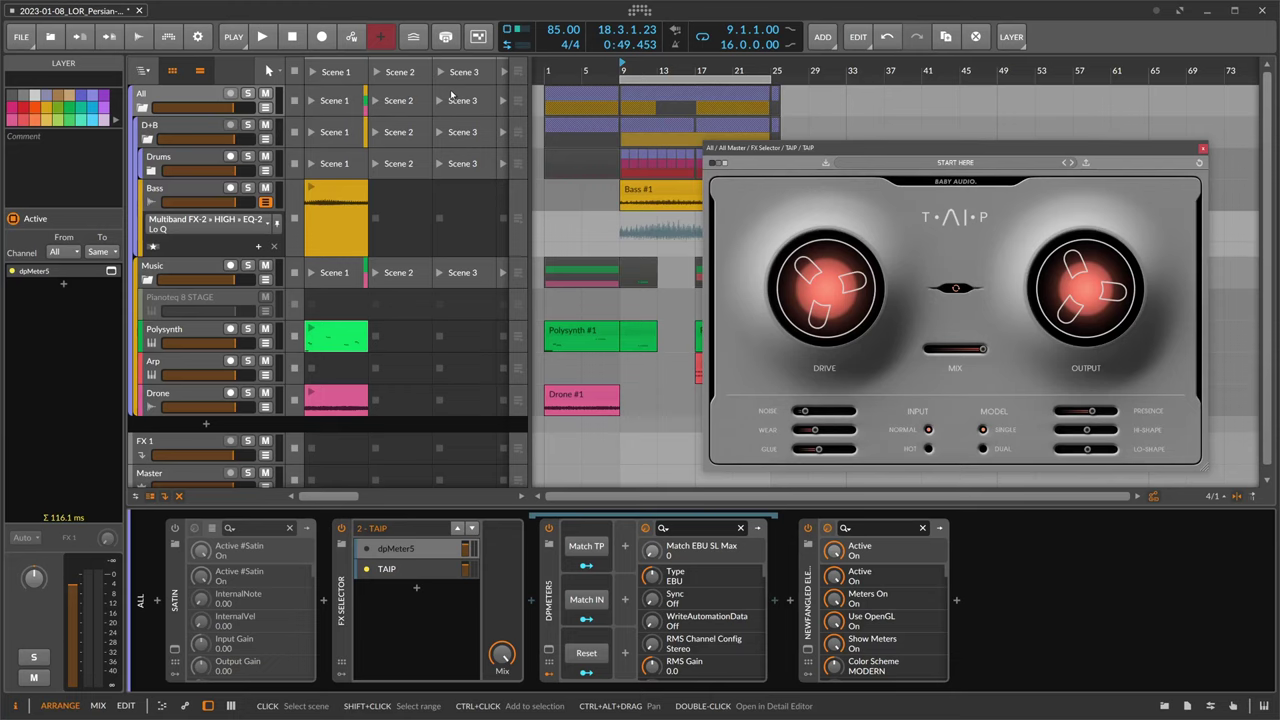
{"action": "mouse_move", "coordinate": [800, 276]}
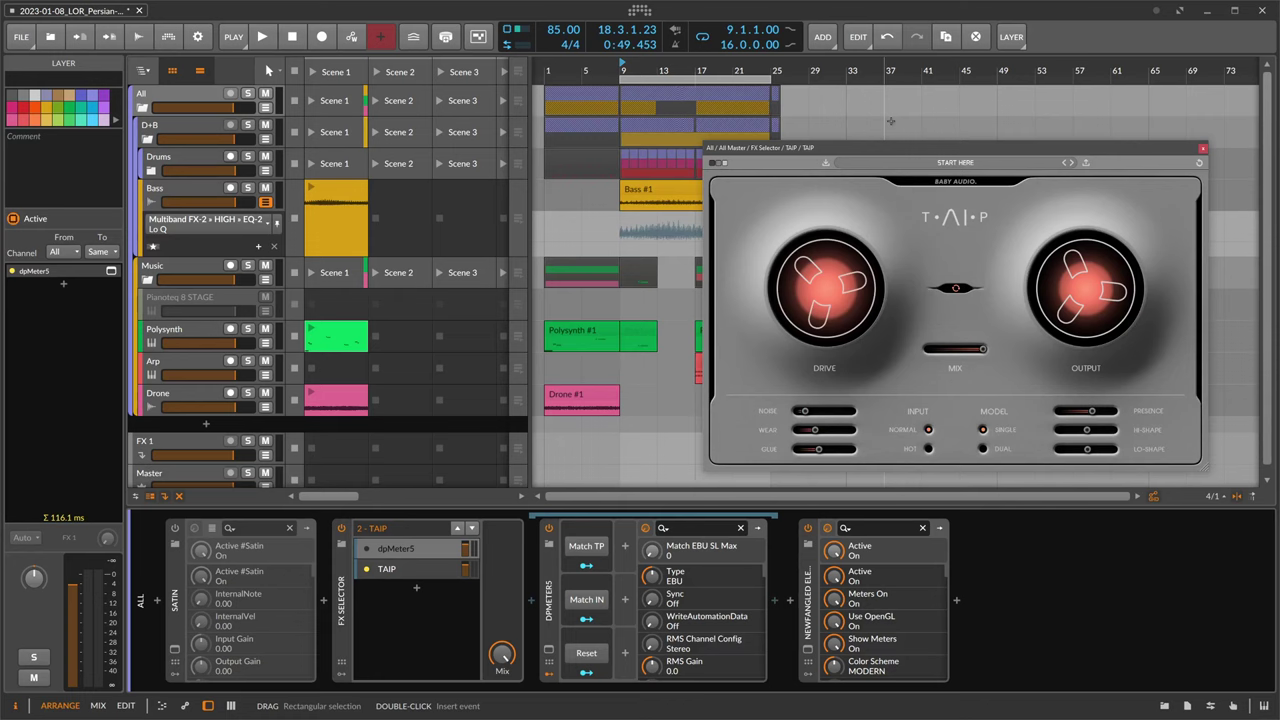
{"action": "left_click", "coordinate": [1202, 148]}
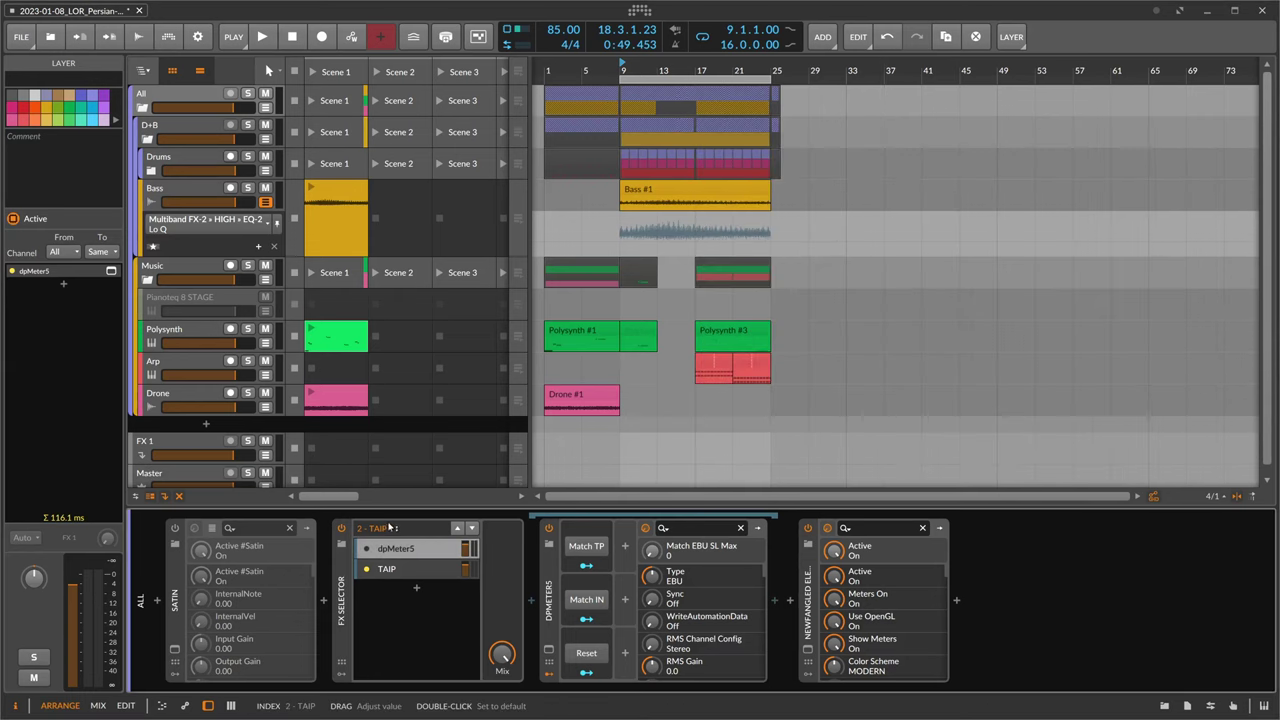
{"action": "left_click", "coordinate": [395, 548]}
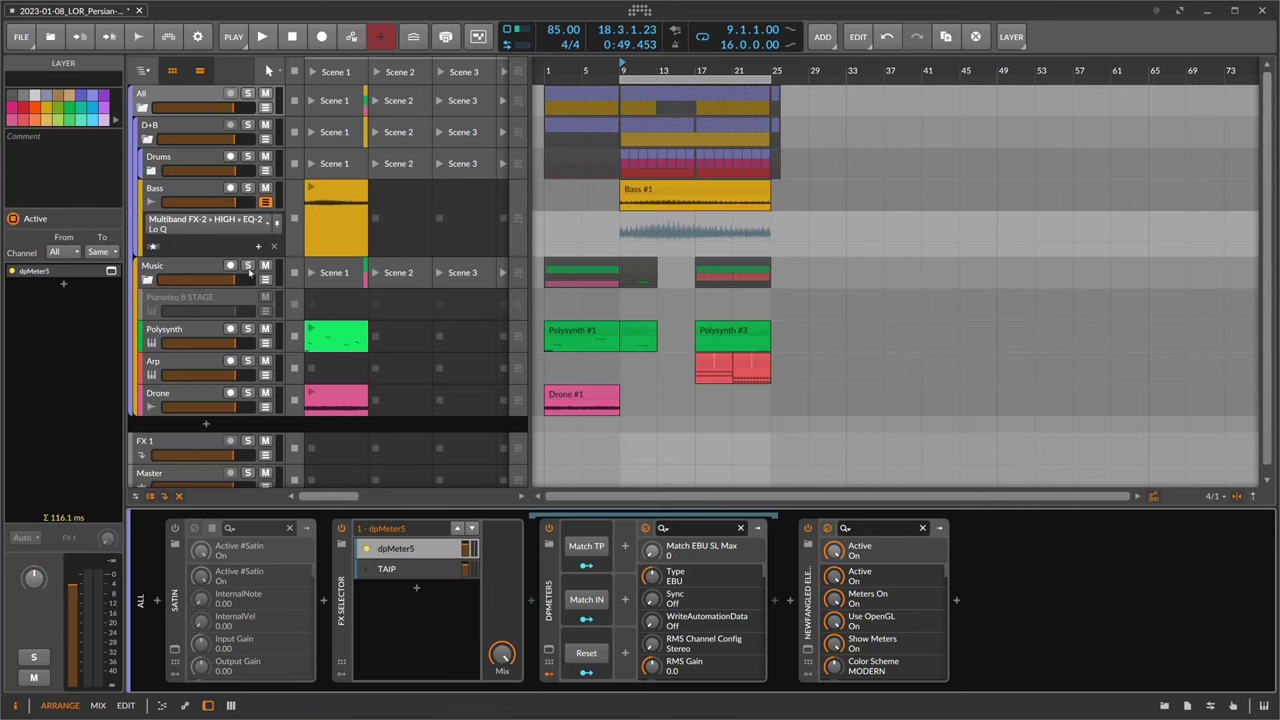
Inspect the device chains of the D+B, Drums and Music groups in turn
{"action": "left_click", "coordinate": [163, 134]}
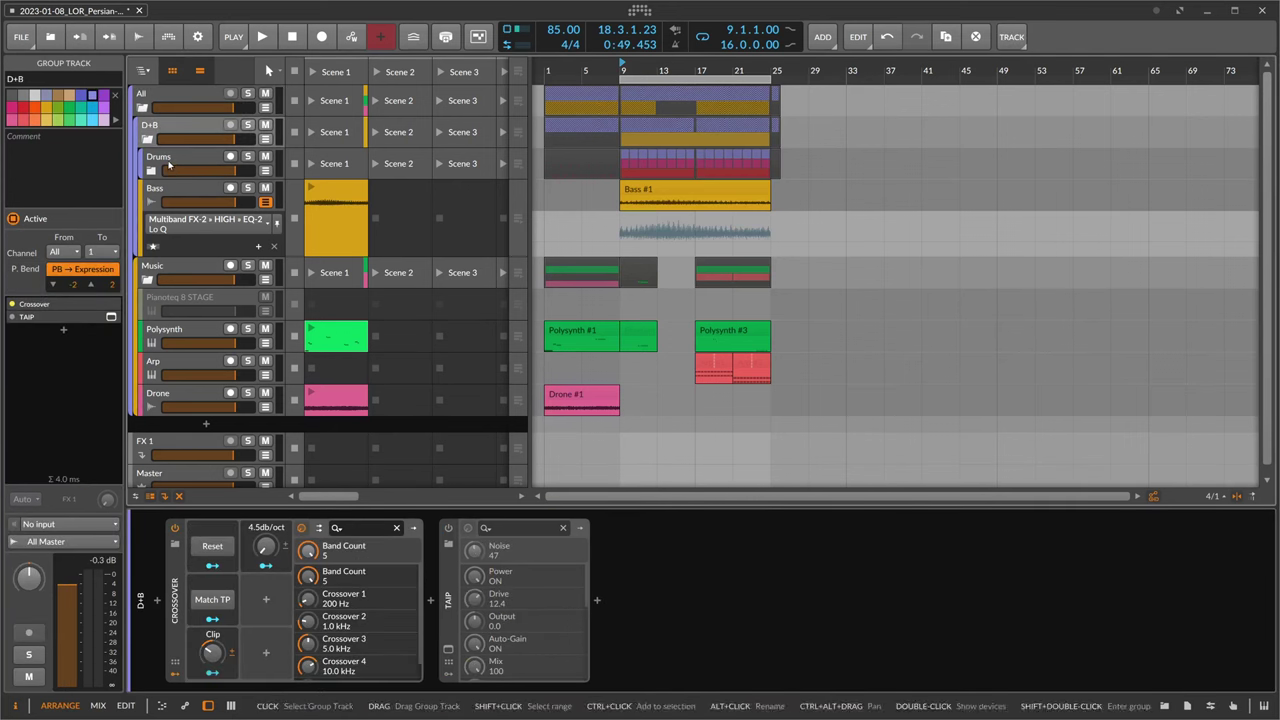
{"action": "left_click", "coordinate": [167, 170]}
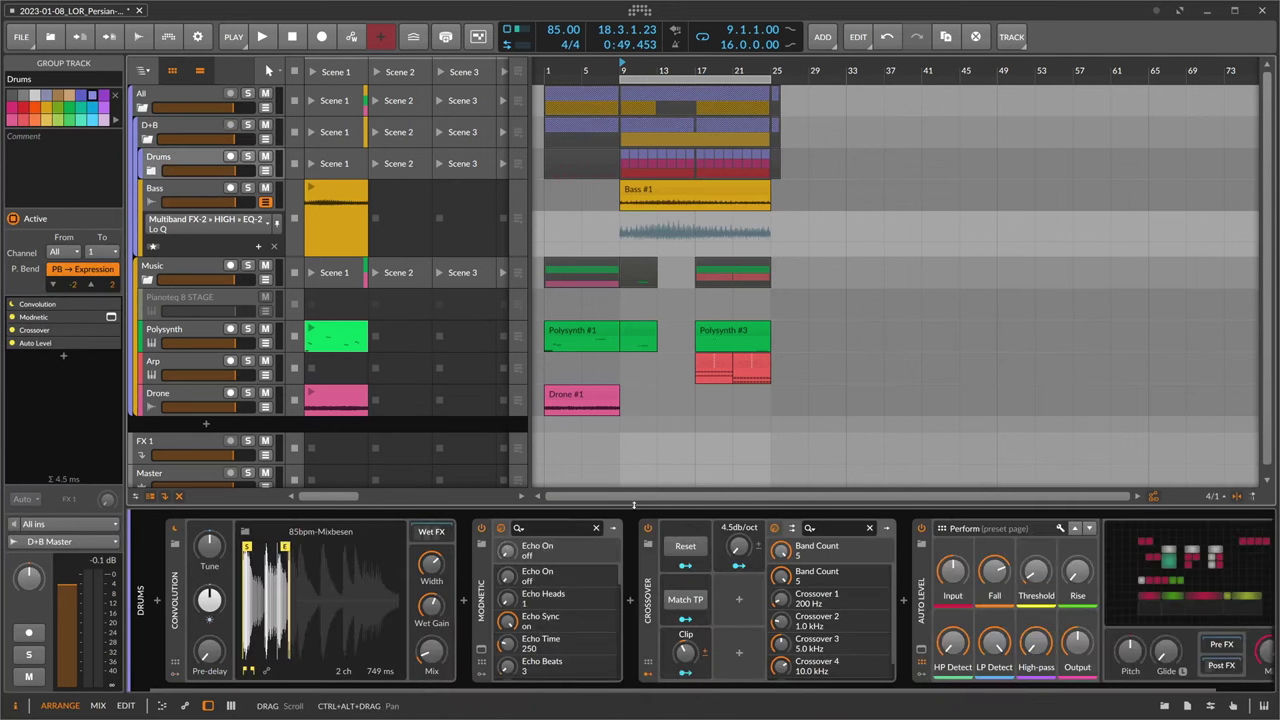
{"action": "left_click", "coordinate": [186, 268]}
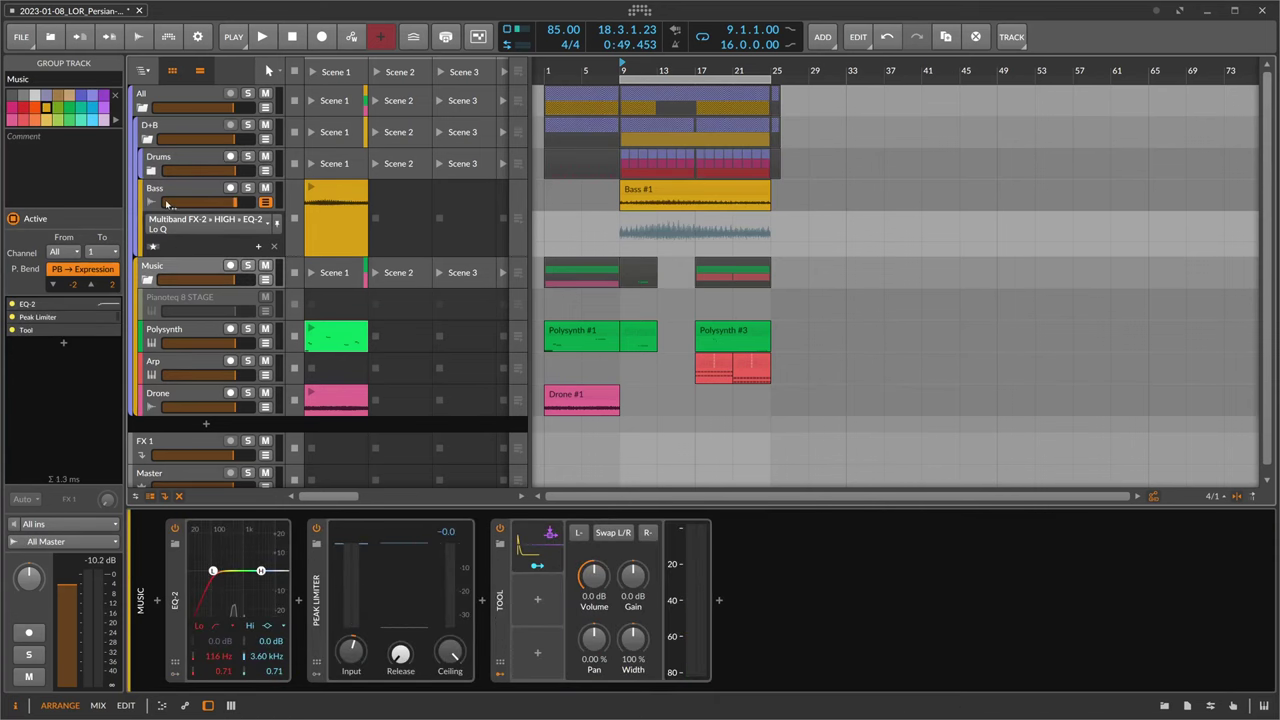
Open TAIP on the Bass track, solo the track and start playback from bar 9
{"action": "left_click", "coordinate": [200, 192]}
{"action": "left_click", "coordinate": [284, 649]}
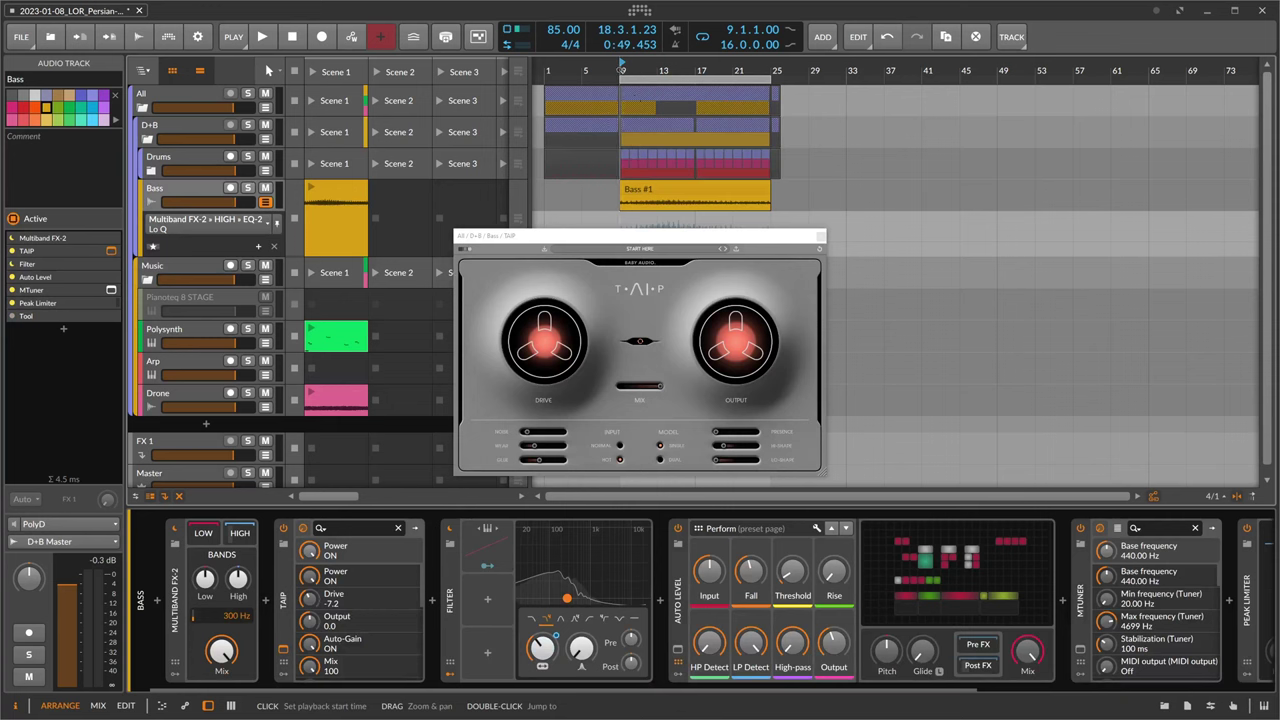
{"action": "left_click", "coordinate": [619, 73]}
{"action": "left_click", "coordinate": [247, 189]}
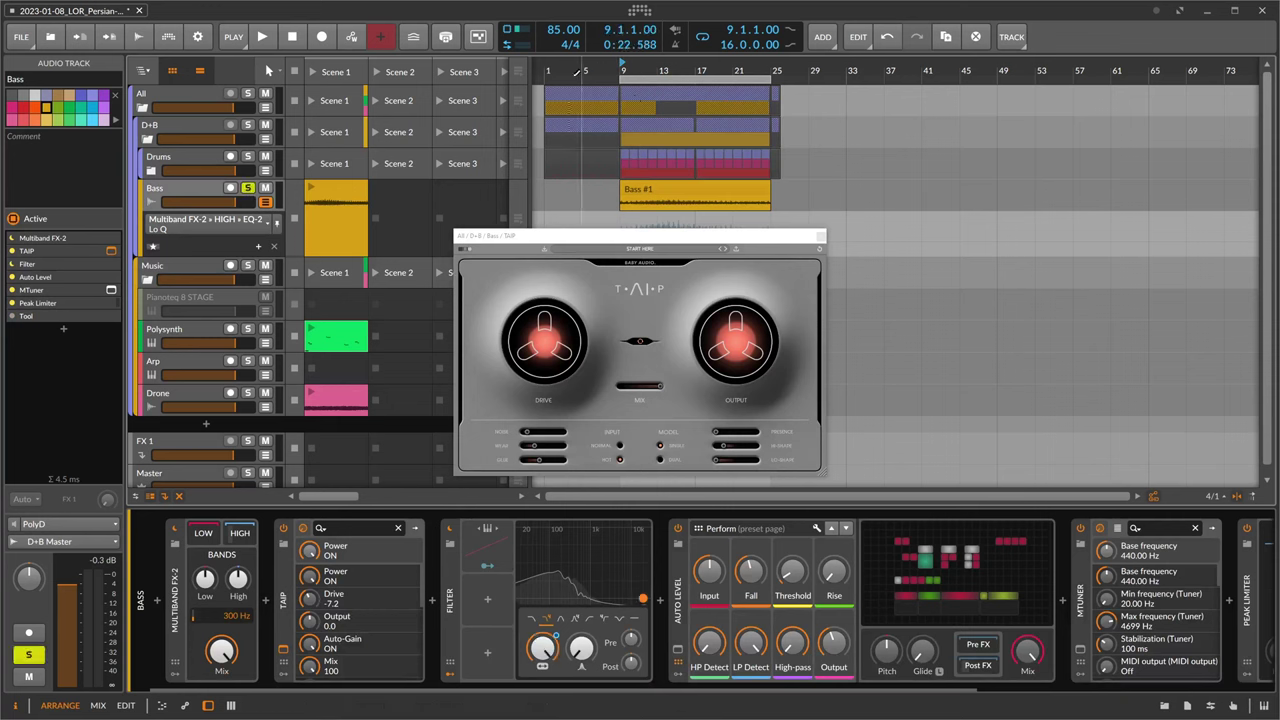
{"action": "key", "text": "space"}
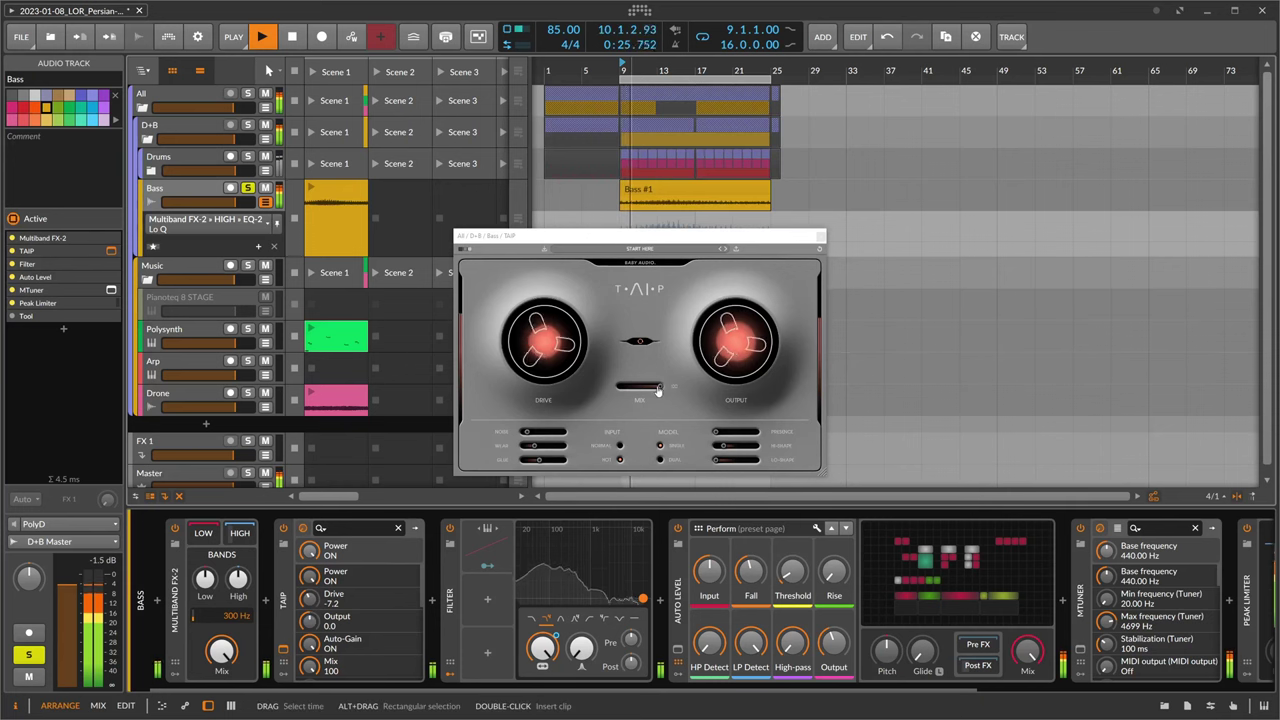
Demonstrate the Mix and Noise sliders of the Bass track's TAIP, keeping Mix at 100 and Noise at 9, and close its window
{"action": "mouse_move", "coordinate": [658, 389]}
{"action": "left_mouse_down"}
{"action": "mouse_move", "coordinate": [561, 405]}
{"action": "mouse_move", "coordinate": [668, 395]}
{"action": "mouse_move", "coordinate": [561, 393]}
{"action": "mouse_move", "coordinate": [668, 395]}
{"action": "left_mouse_up"}
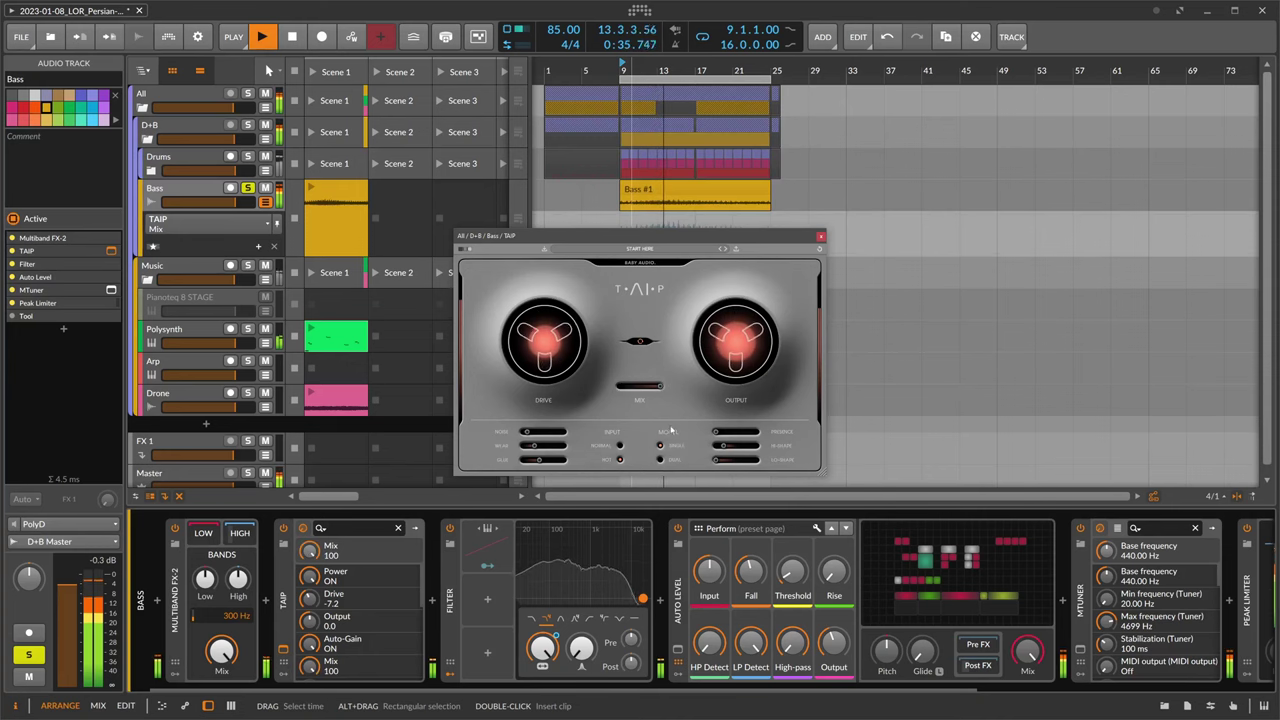
{"action": "left_click_drag", "start_coordinate": [527, 432], "coordinate": [527, 438]}
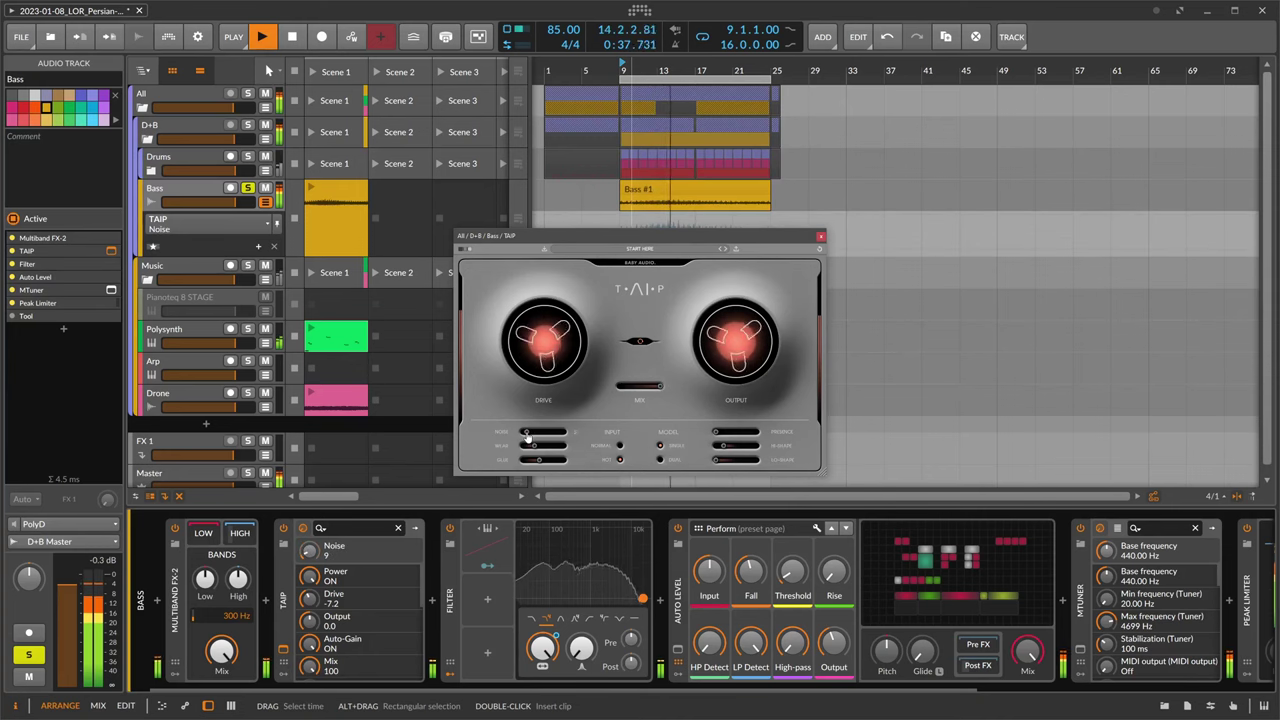
{"action": "left_click", "coordinate": [819, 237]}
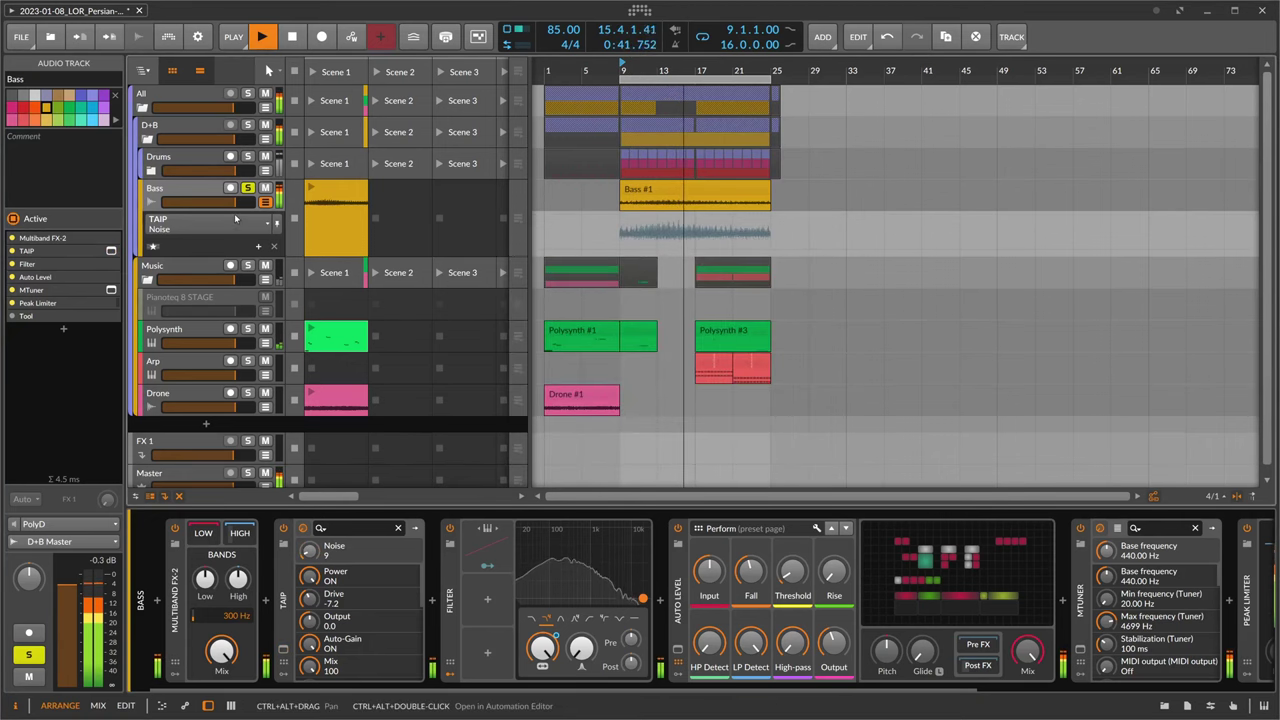
Reopen the Bass track's TAIP to review its settings, close it and unsolo the track
{"action": "left_click", "coordinate": [285, 648]}
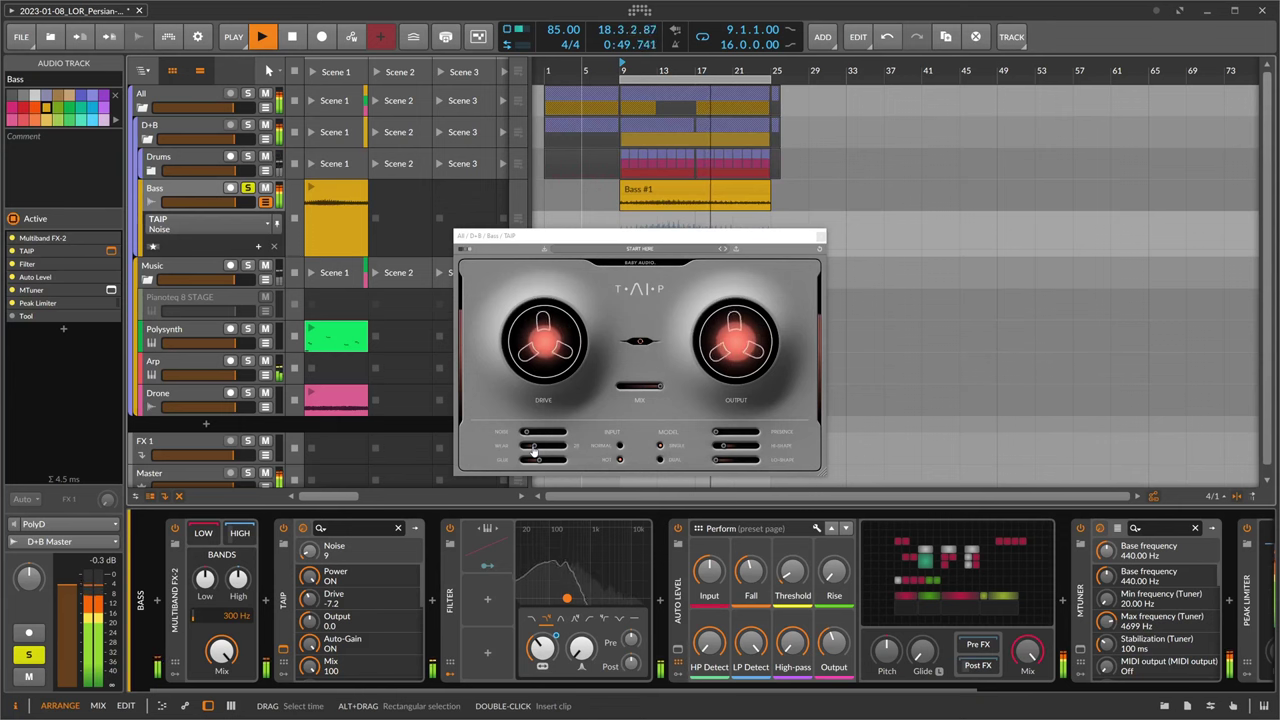
{"action": "left_click", "coordinate": [821, 237]}
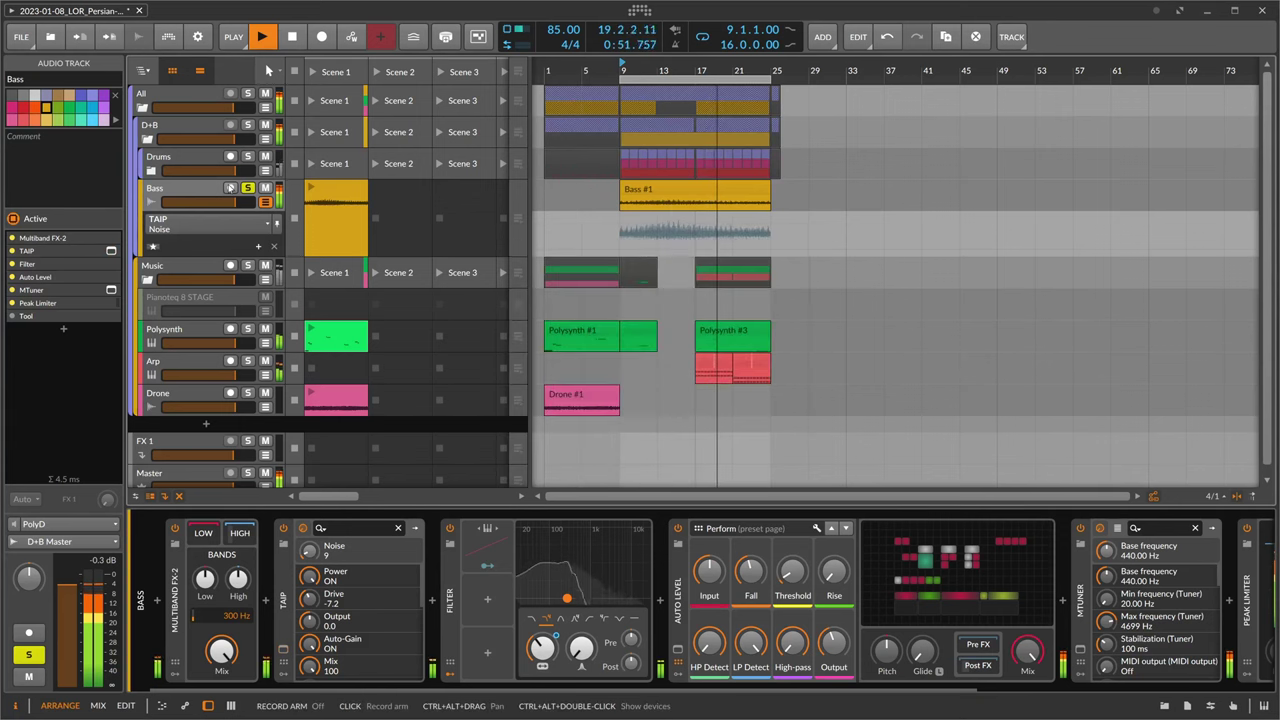
{"action": "left_click", "coordinate": [247, 190]}
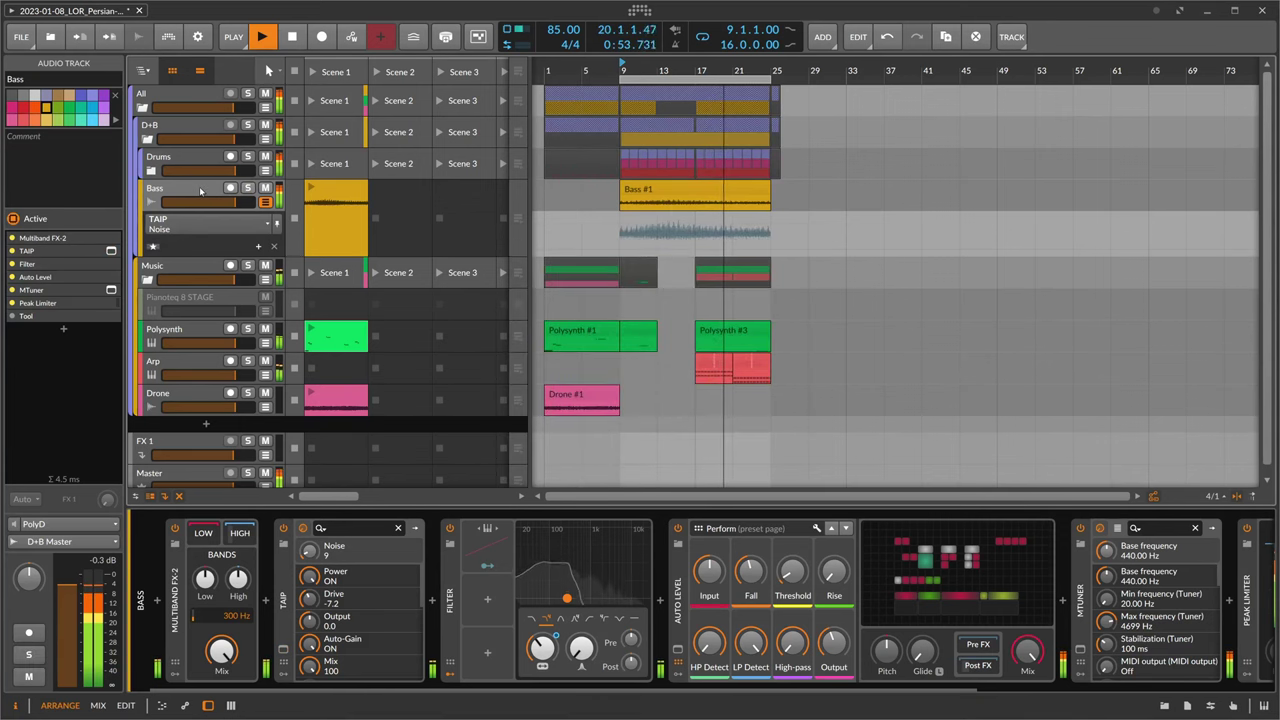
Solo the Polysynth track and view the Super VHS plugin in its FX chain, closing the plugin window again
{"action": "left_click", "coordinate": [210, 336]}
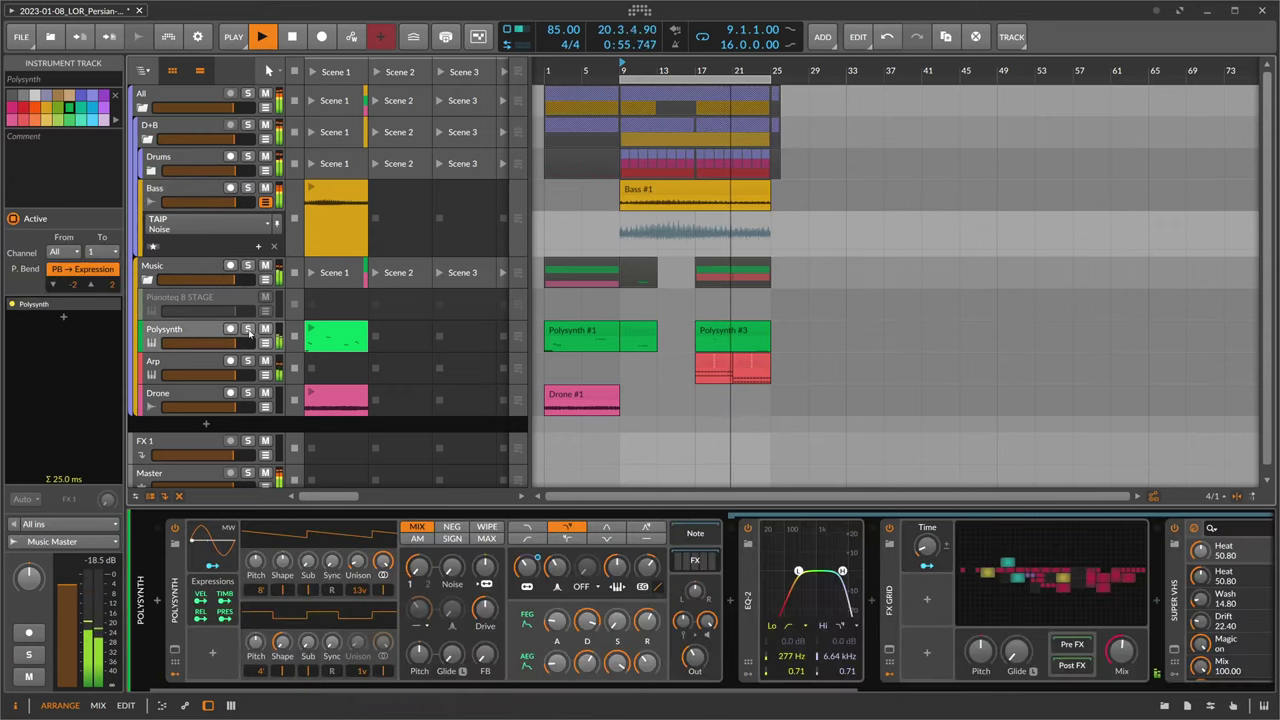
{"action": "left_click", "coordinate": [247, 329]}
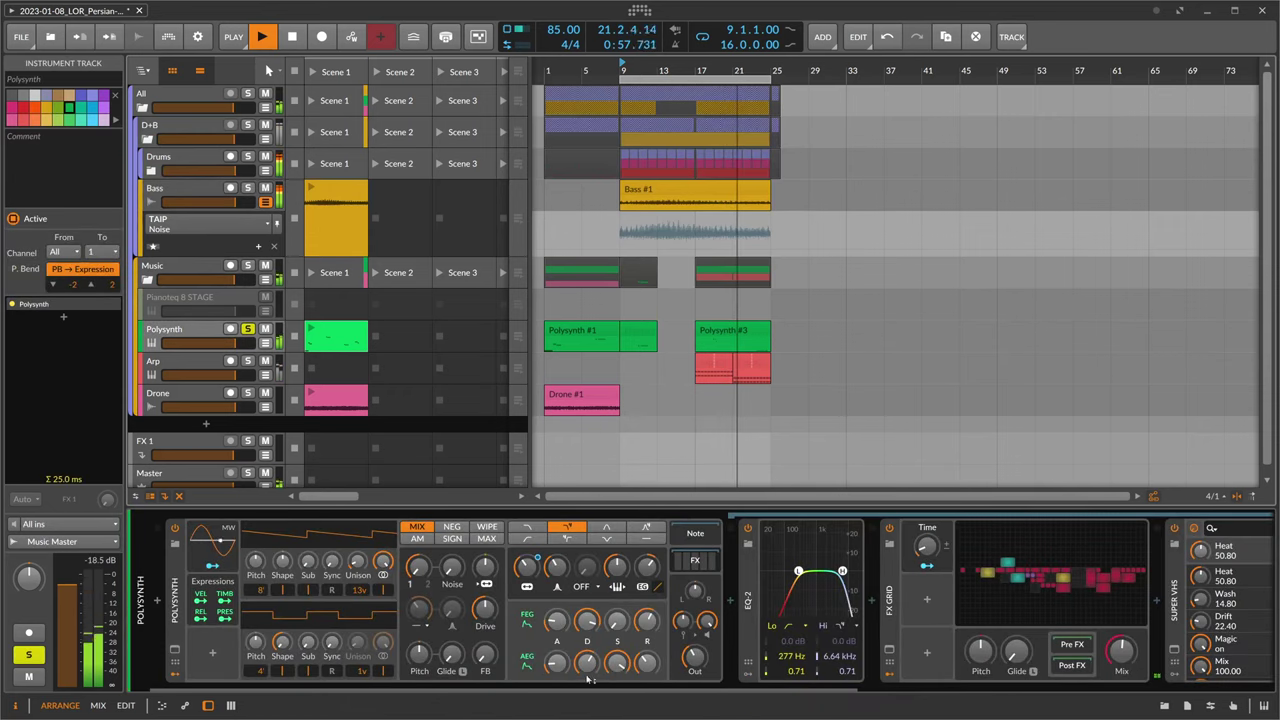
{"action": "left_click_drag", "start_coordinate": [572, 689], "coordinate": [545, 689]}
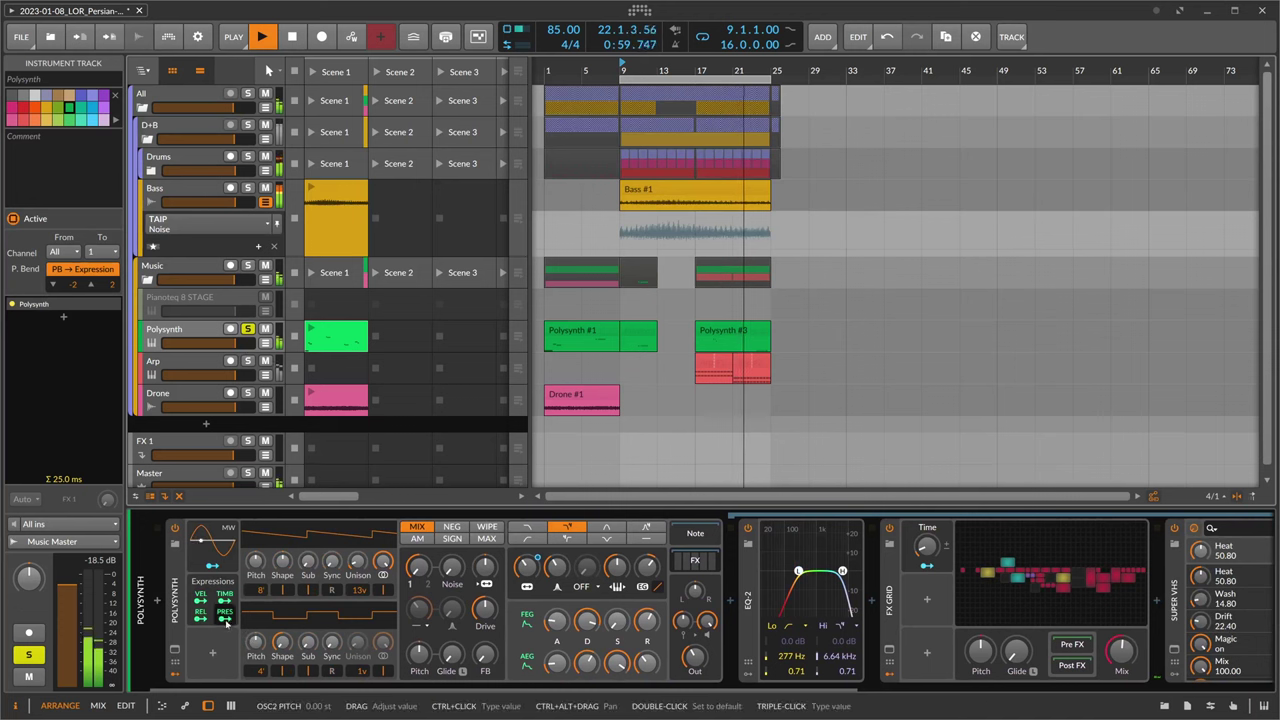
{"action": "scroll", "coordinate": [505, 685], "scroll_direction": "right", "scroll_amount": 3}
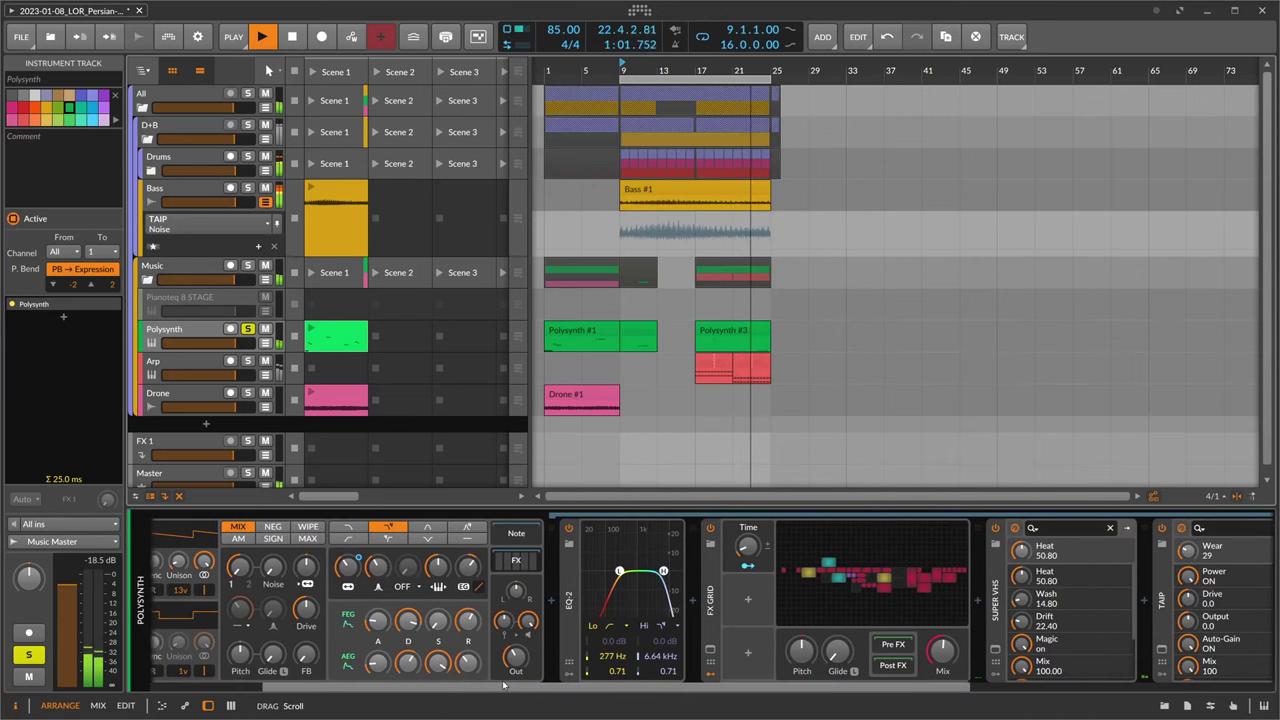
{"action": "scroll", "coordinate": [505, 685], "scroll_direction": "right", "scroll_amount": 4}
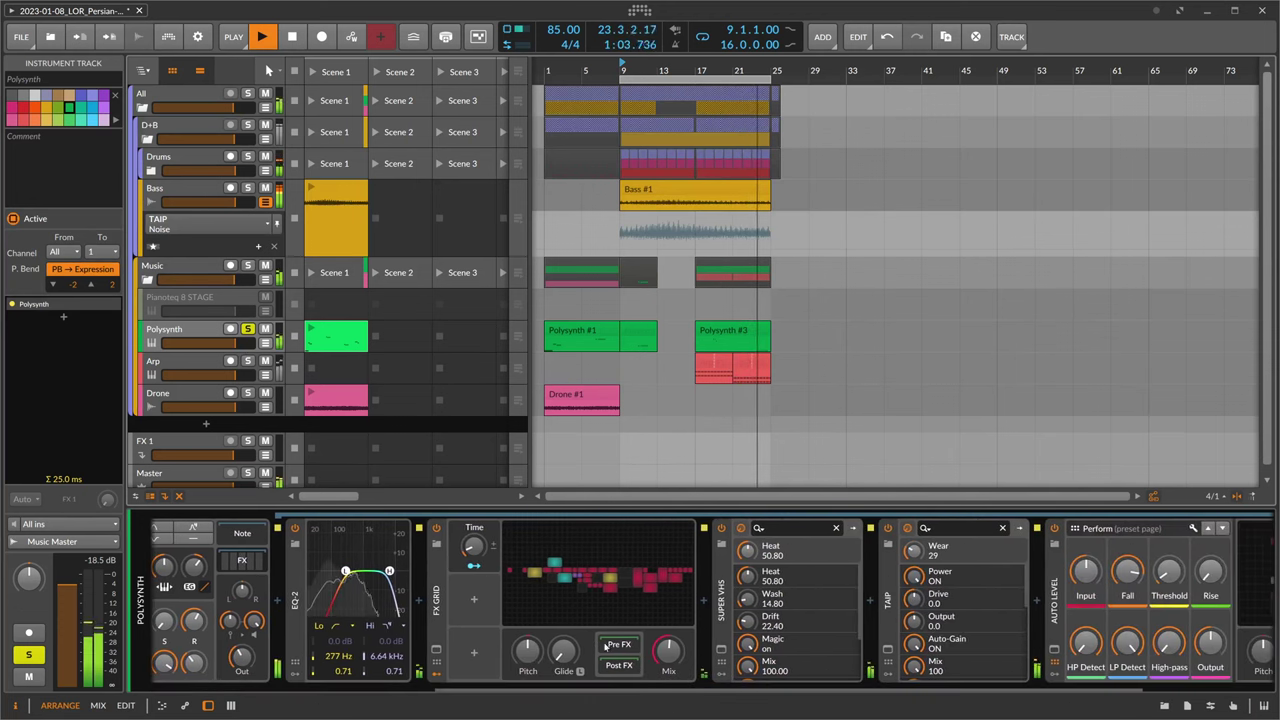
{"action": "scroll", "coordinate": [604, 646], "scroll_direction": "right", "scroll_amount": 3}
{"action": "left_click", "coordinate": [619, 649]}
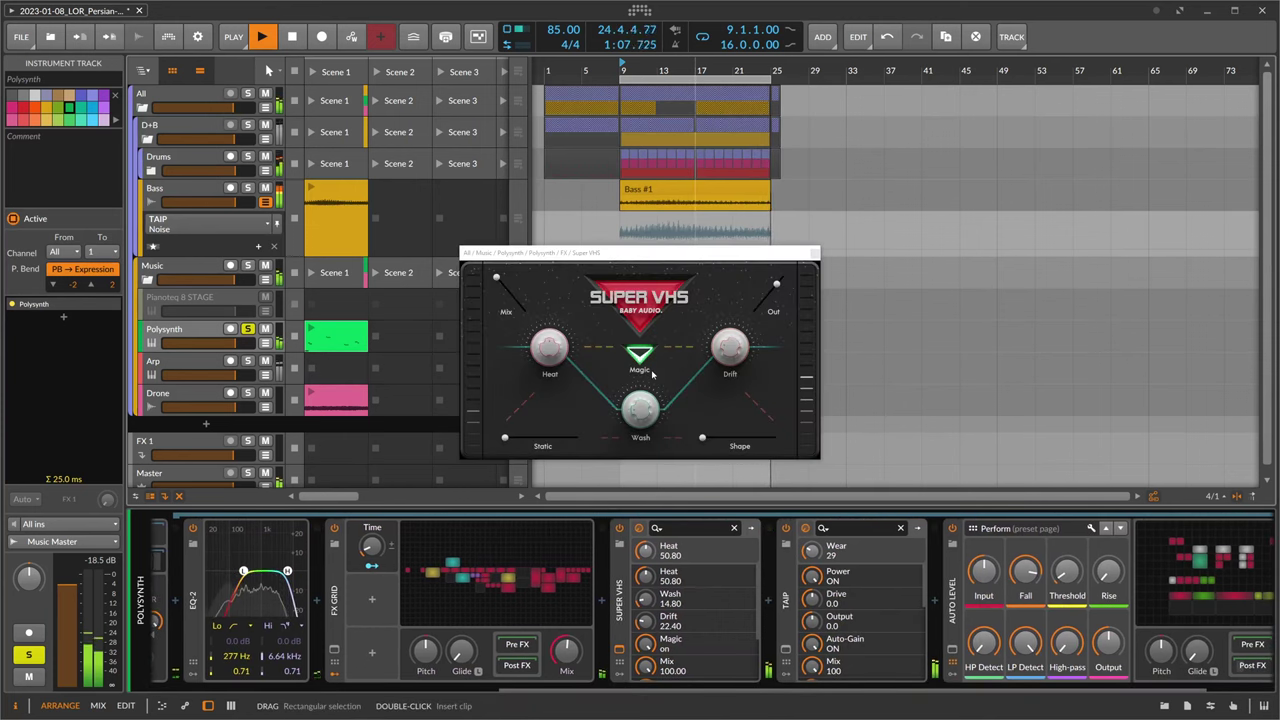
{"action": "left_click", "coordinate": [815, 256]}
Examine TAIP and the Auto Level device in the Polysynth's FX chain, and collapse the chain
{"action": "left_click", "coordinate": [787, 650]}
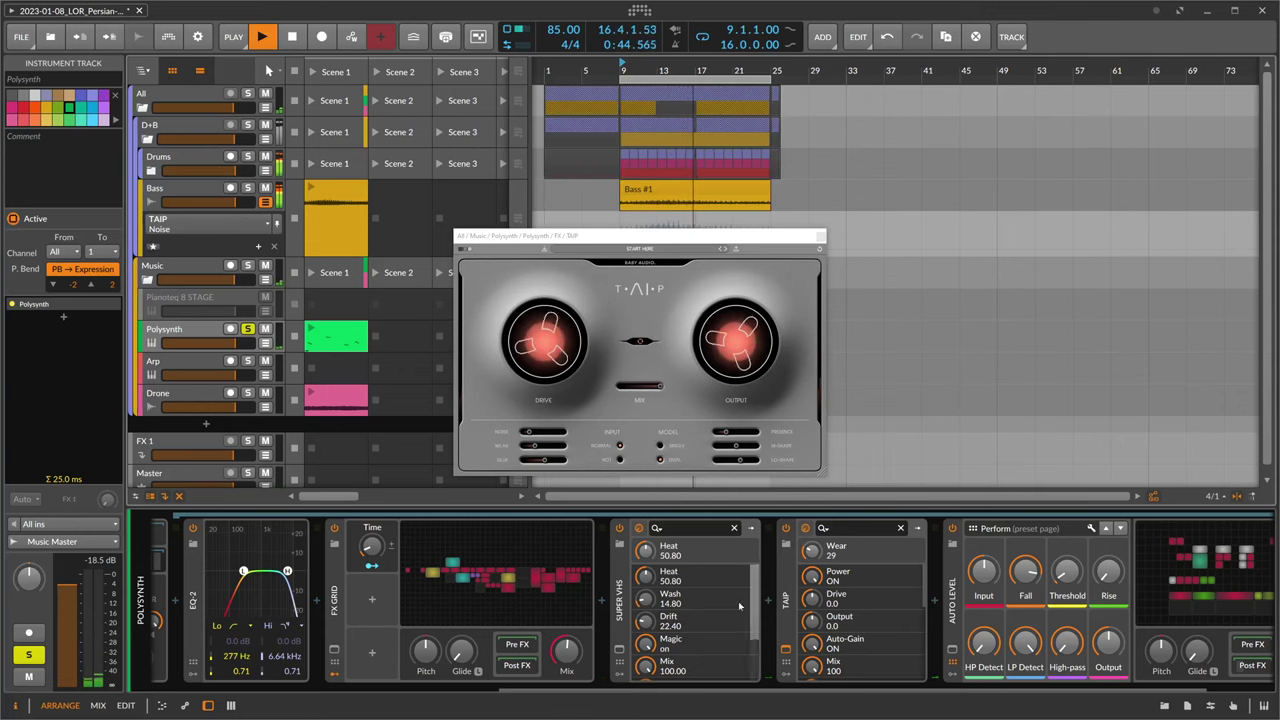
{"action": "left_click_drag", "start_coordinate": [528, 692], "coordinate": [677, 693]}
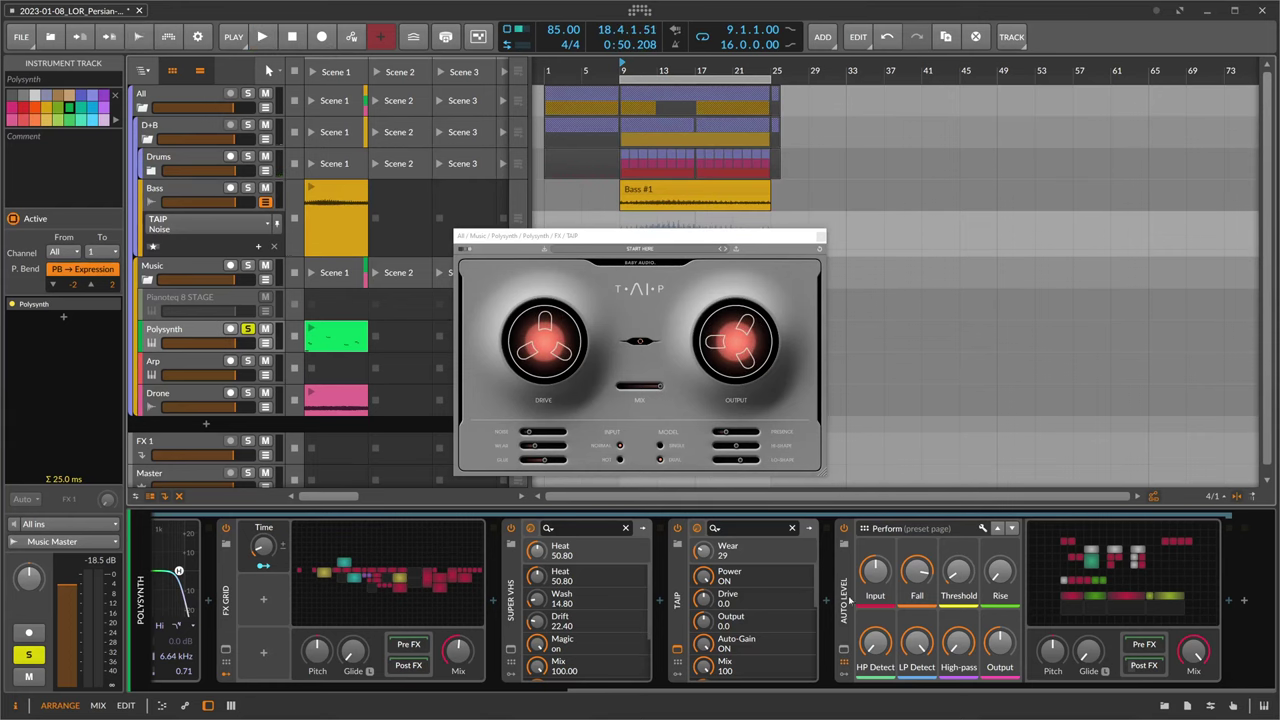
{"action": "left_click", "coordinate": [893, 597]}
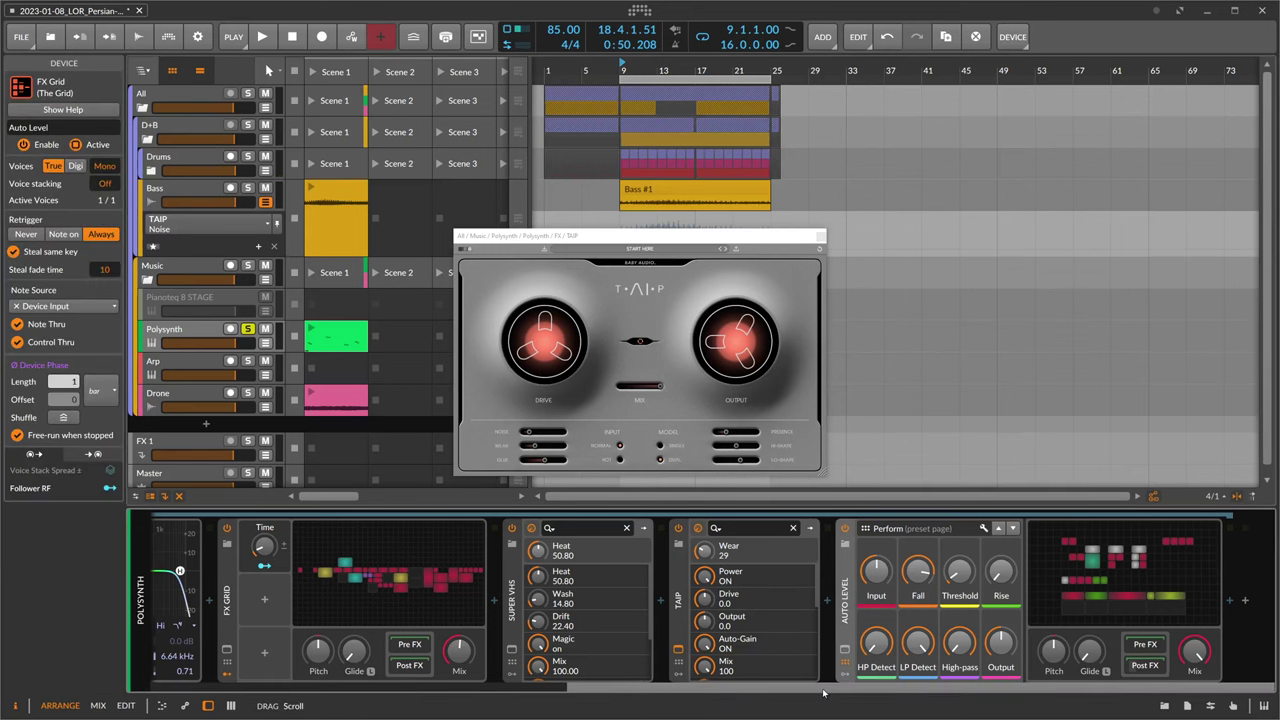
{"action": "left_click_drag", "start_coordinate": [823, 691], "coordinate": [506, 691]}
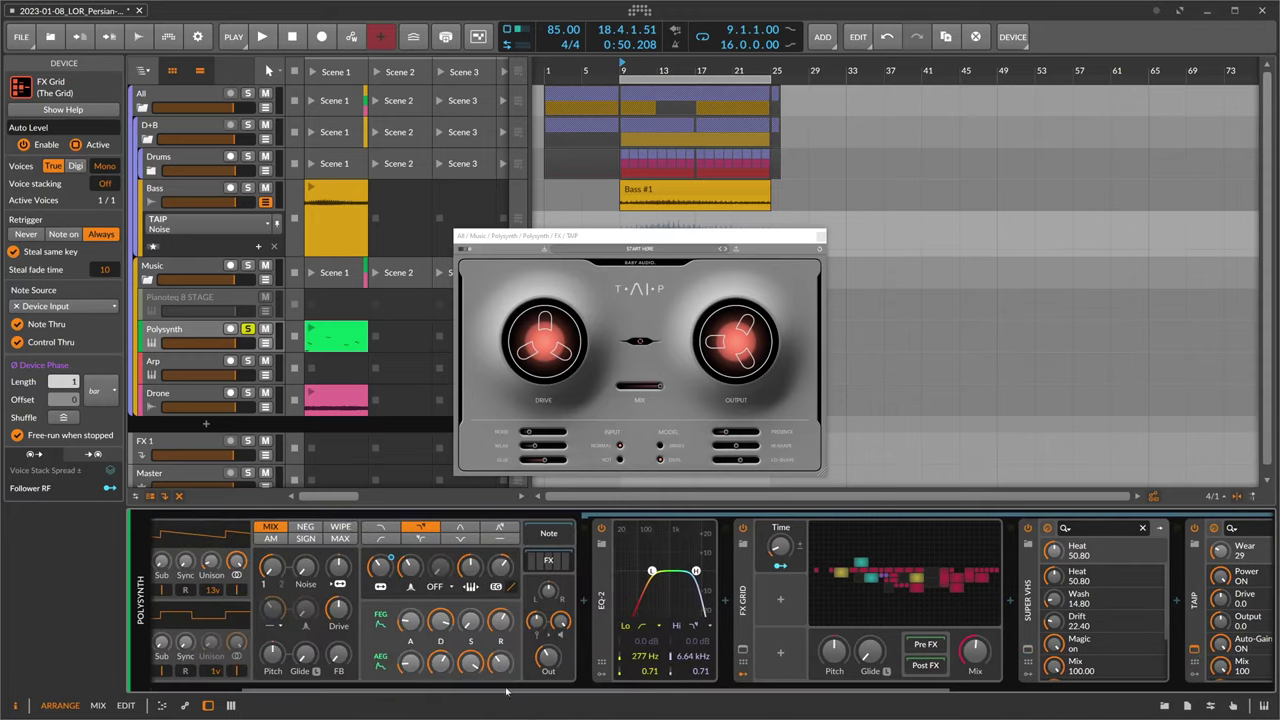
{"action": "left_click", "coordinate": [548, 562]}
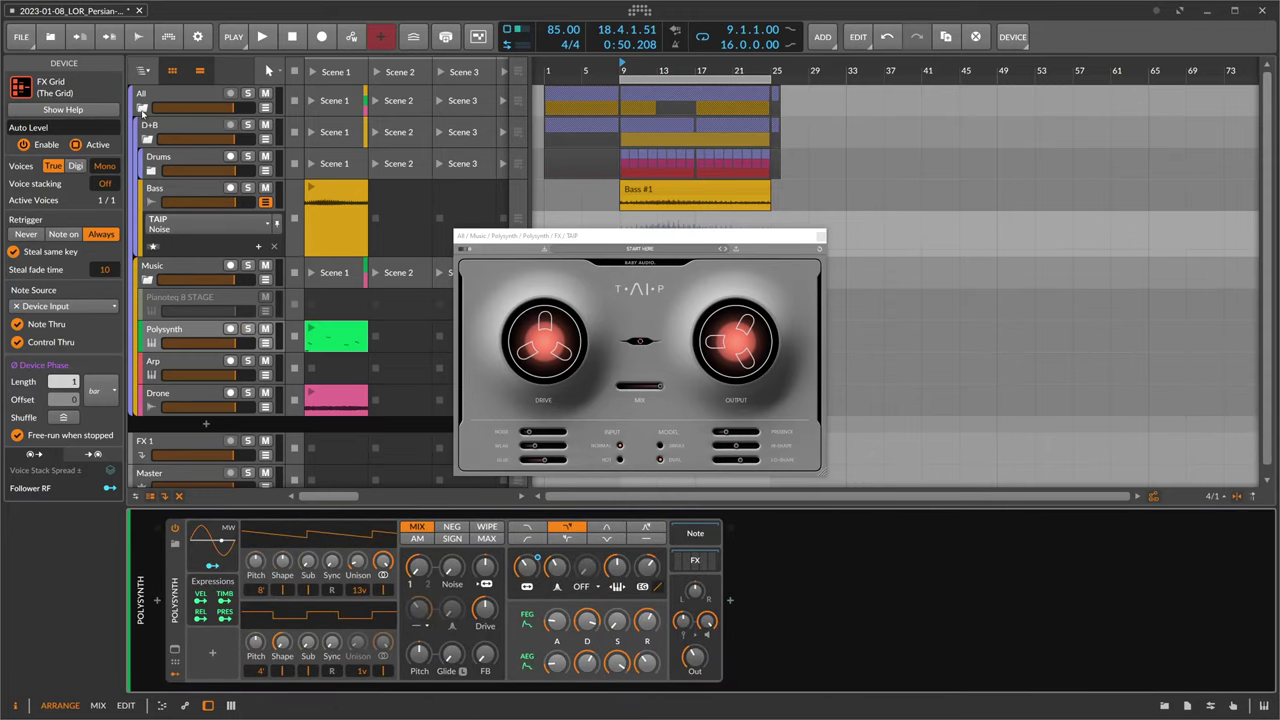
Close the Polysynth's TAIP window, and fold and mute the All group
{"action": "left_click", "coordinate": [142, 107]}
{"action": "left_click", "coordinate": [821, 237]}
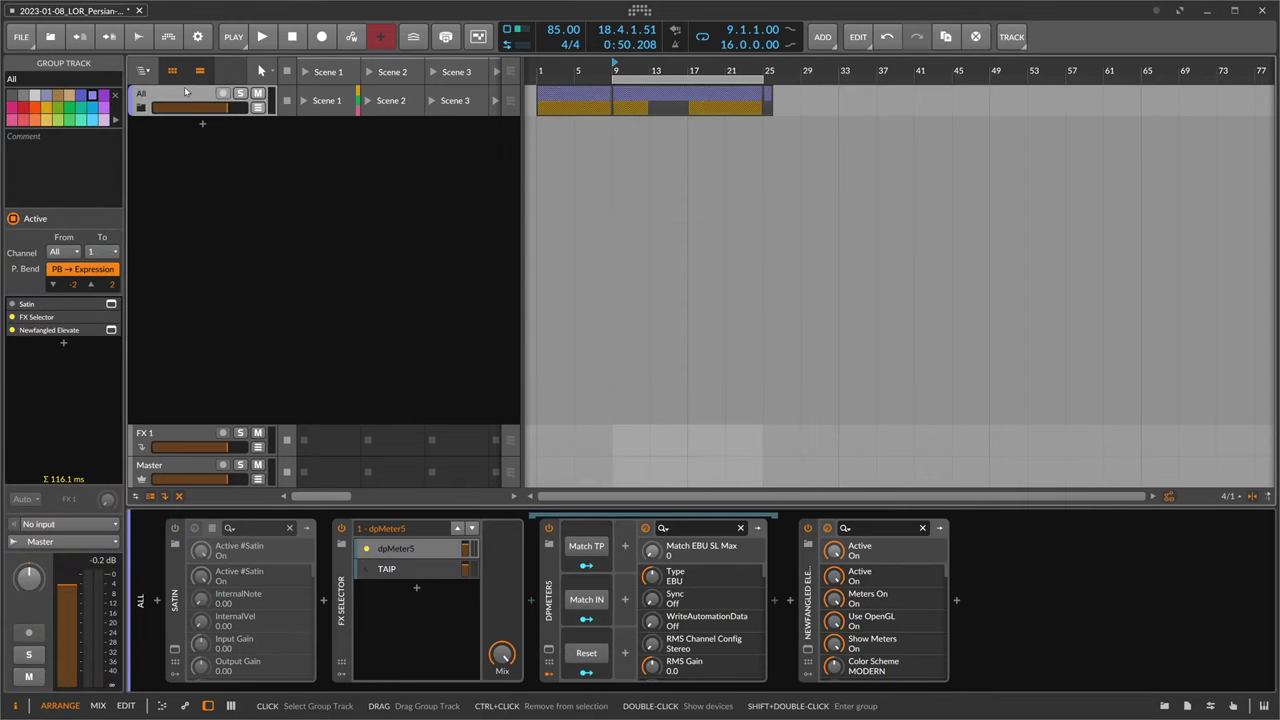
{"action": "left_click", "coordinate": [257, 93]}
Add a new instrument track with Bitwig's Polysynth and set oscillator 1's unison voices to 16
{"action": "left_click", "coordinate": [202, 123]}
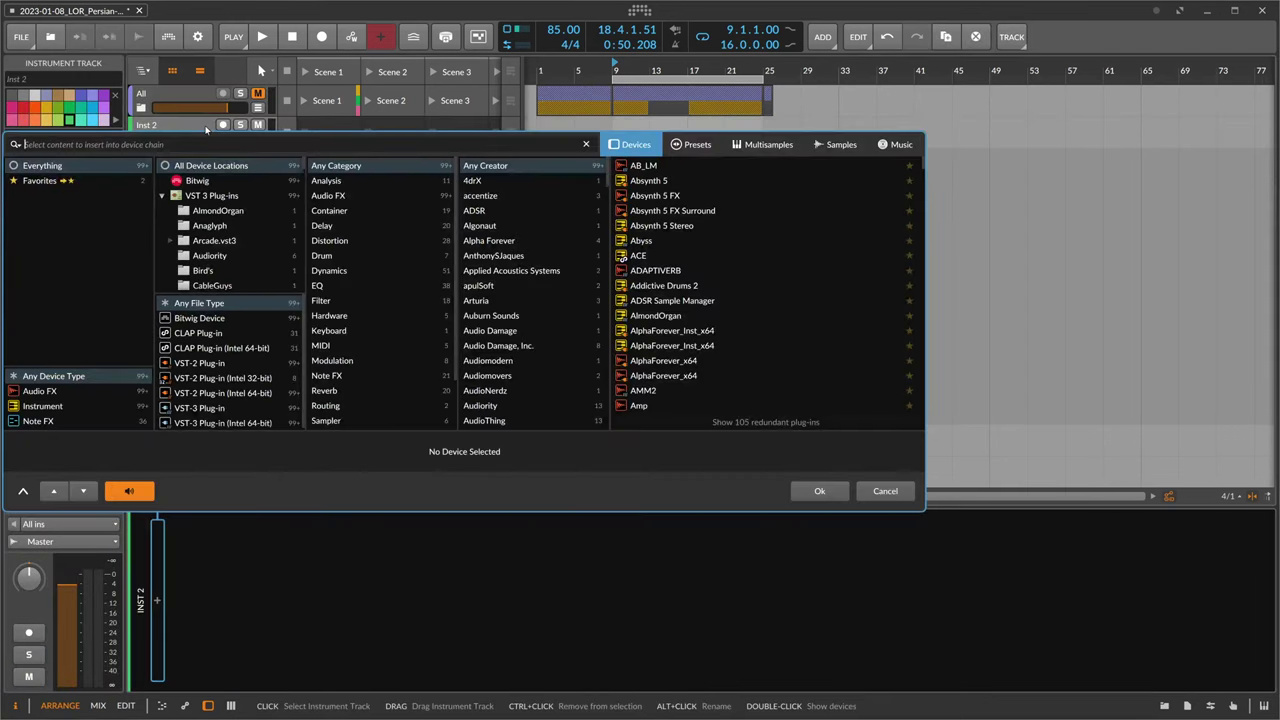
{"action": "type", "text": "poly"}
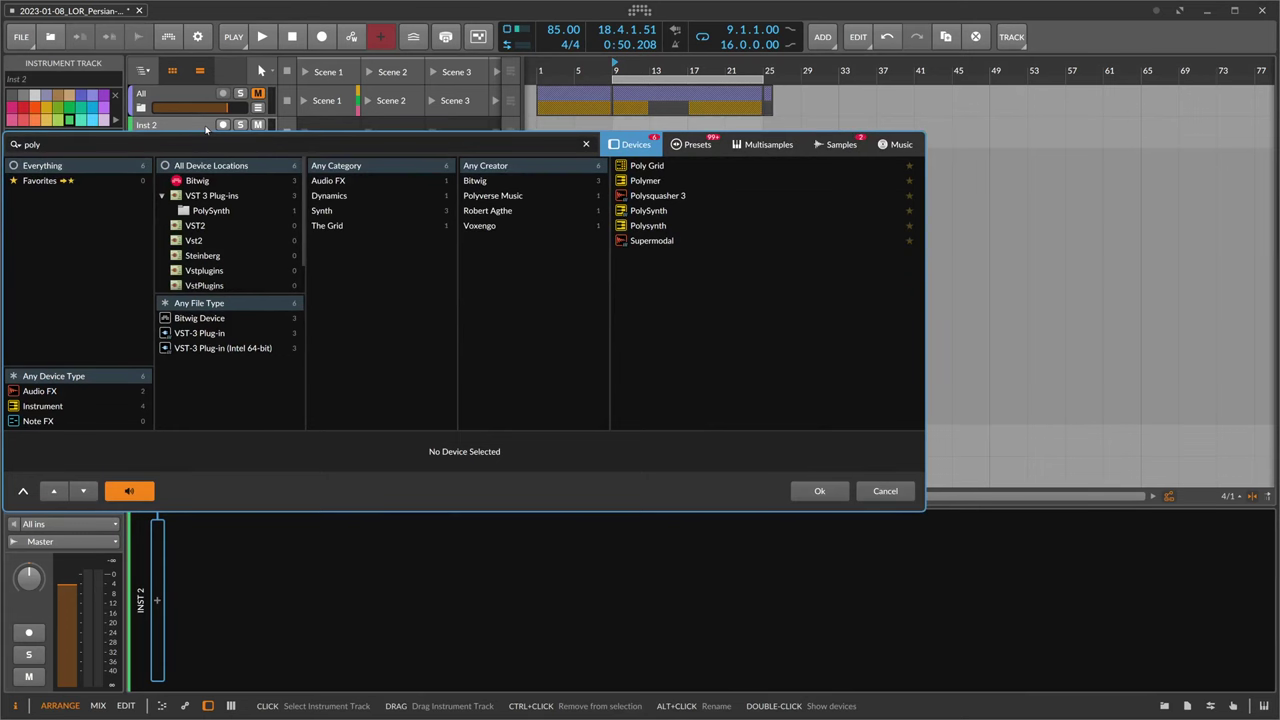
{"action": "double_click", "coordinate": [655, 226]}
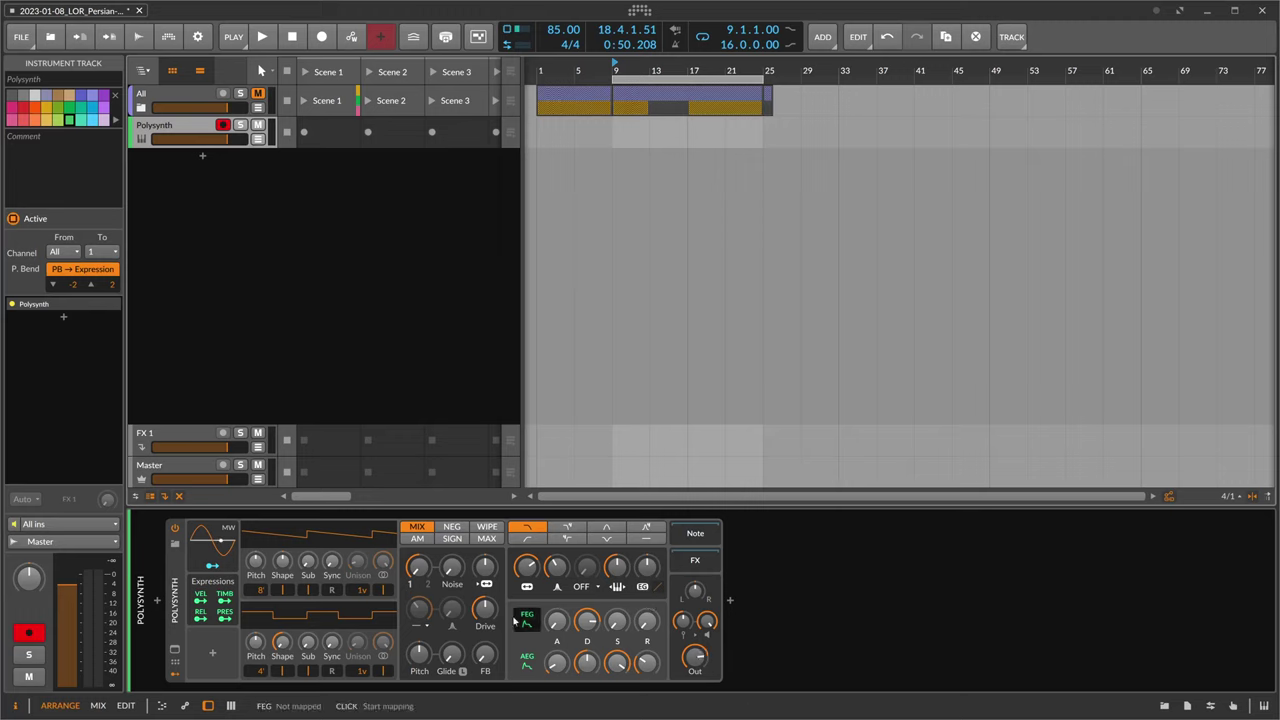
{"action": "left_click_drag", "start_coordinate": [362, 590], "coordinate": [362, 490]}
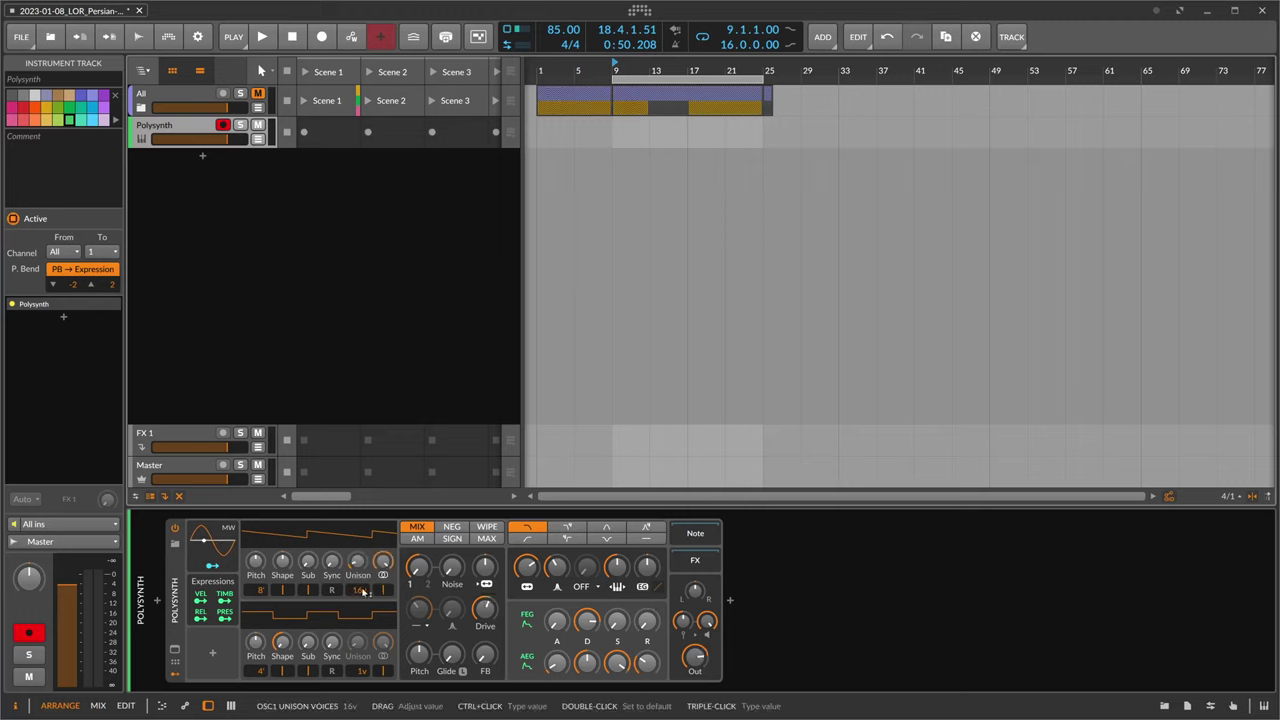
Set oscillator 1's unison spread to 16 cents and, using the second filter mode, the Polysynth's filter frequency to 247 Hz
{"action": "left_click_drag", "start_coordinate": [357, 562], "coordinate": [357, 556]}
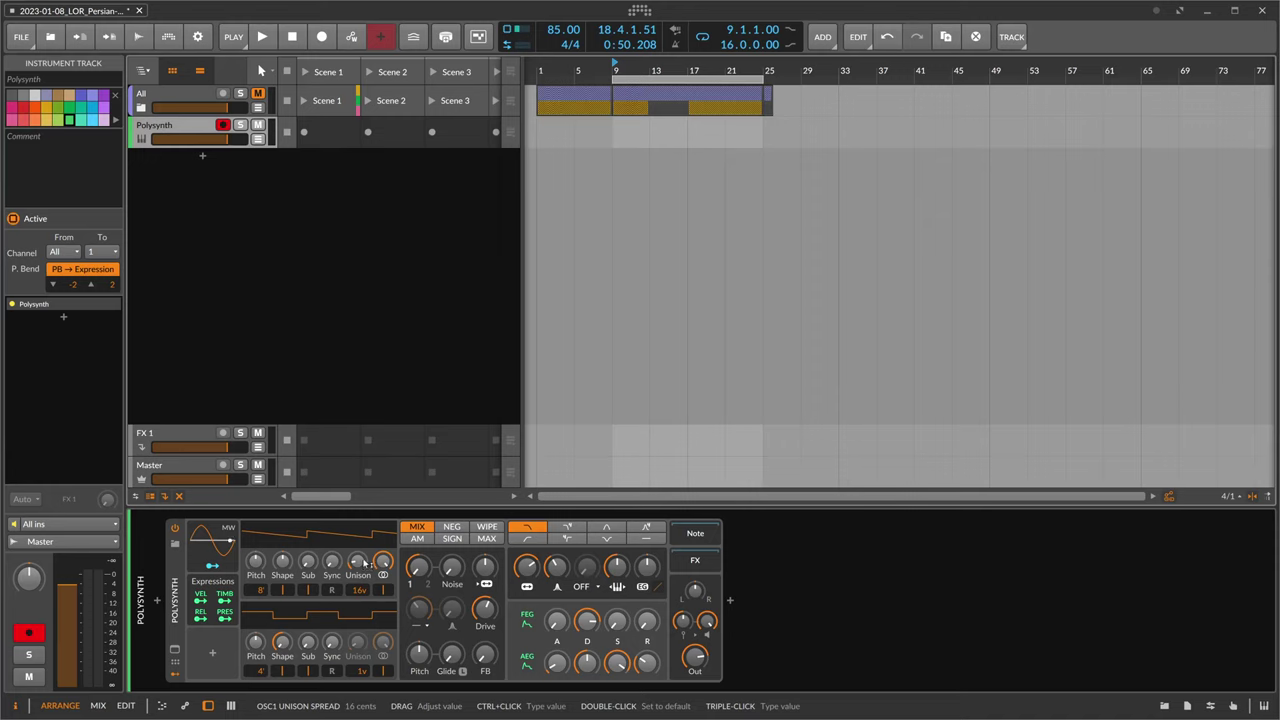
{"action": "left_click", "coordinate": [566, 529]}
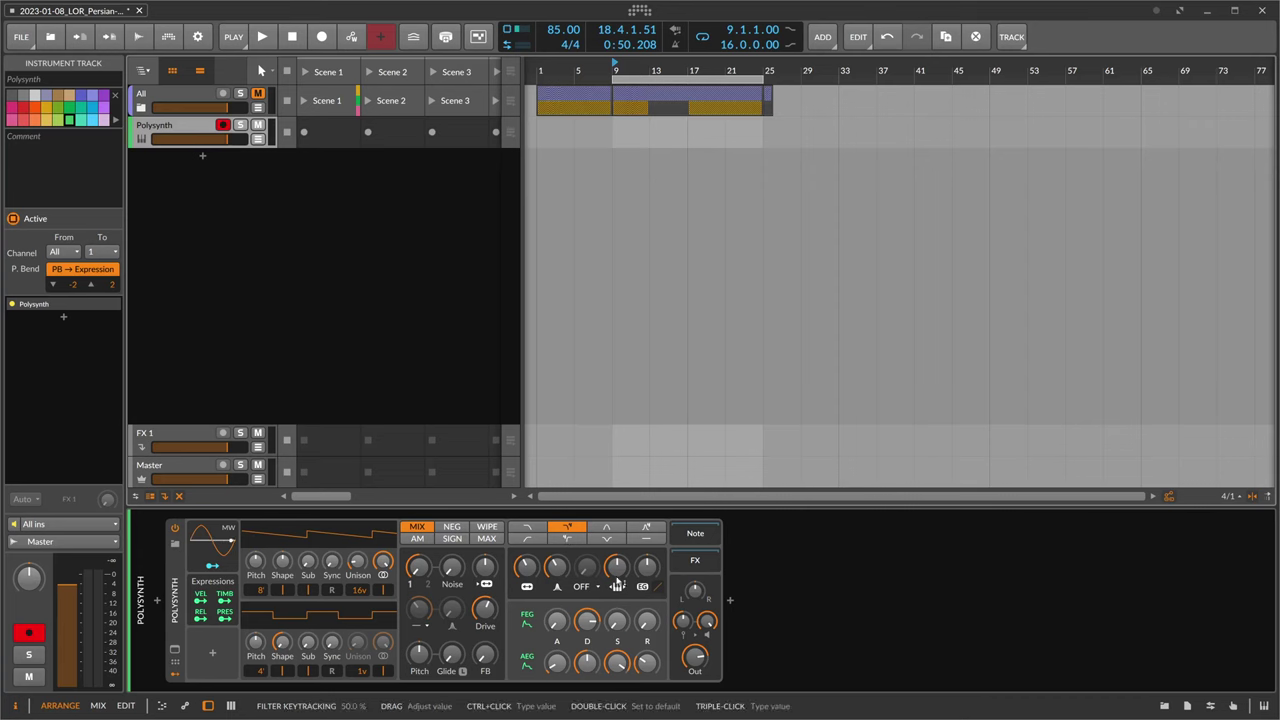
{"action": "left_click_drag", "start_coordinate": [526, 567], "coordinate": [526, 570]}
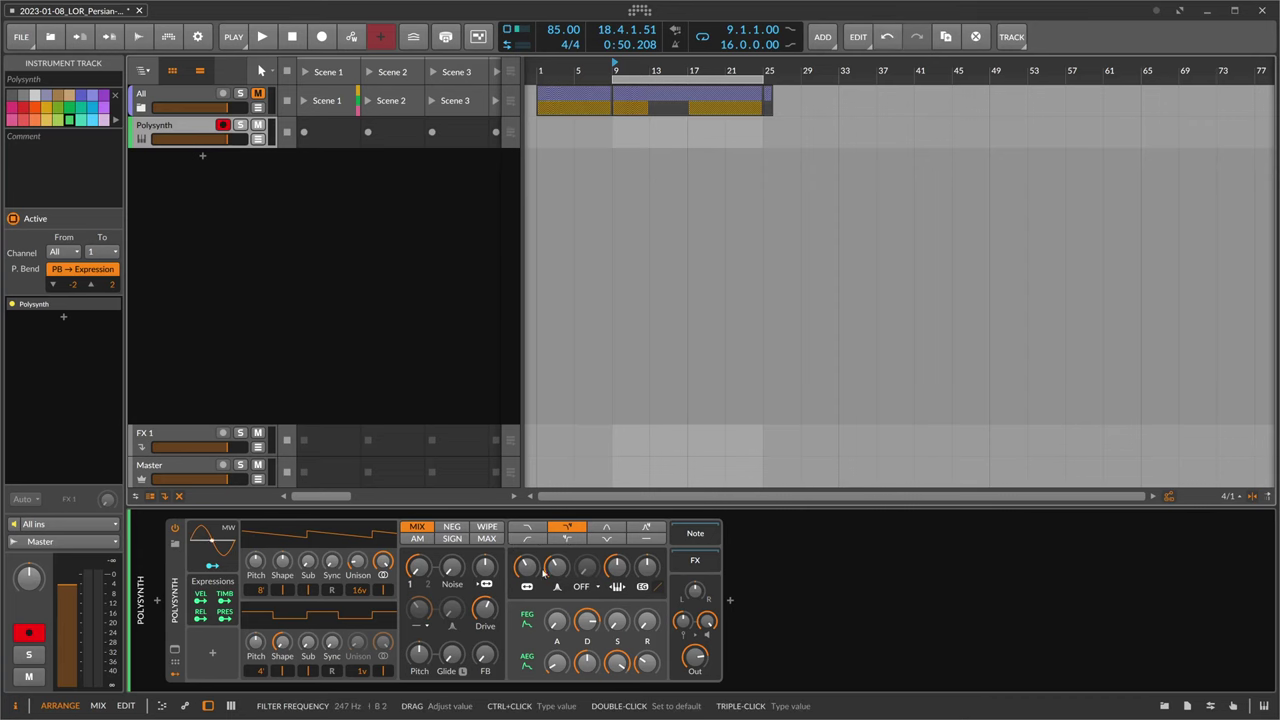
Insert the ValhallaSupermassive reverb plugin right after the Polysynth
{"action": "left_click", "coordinate": [730, 604]}
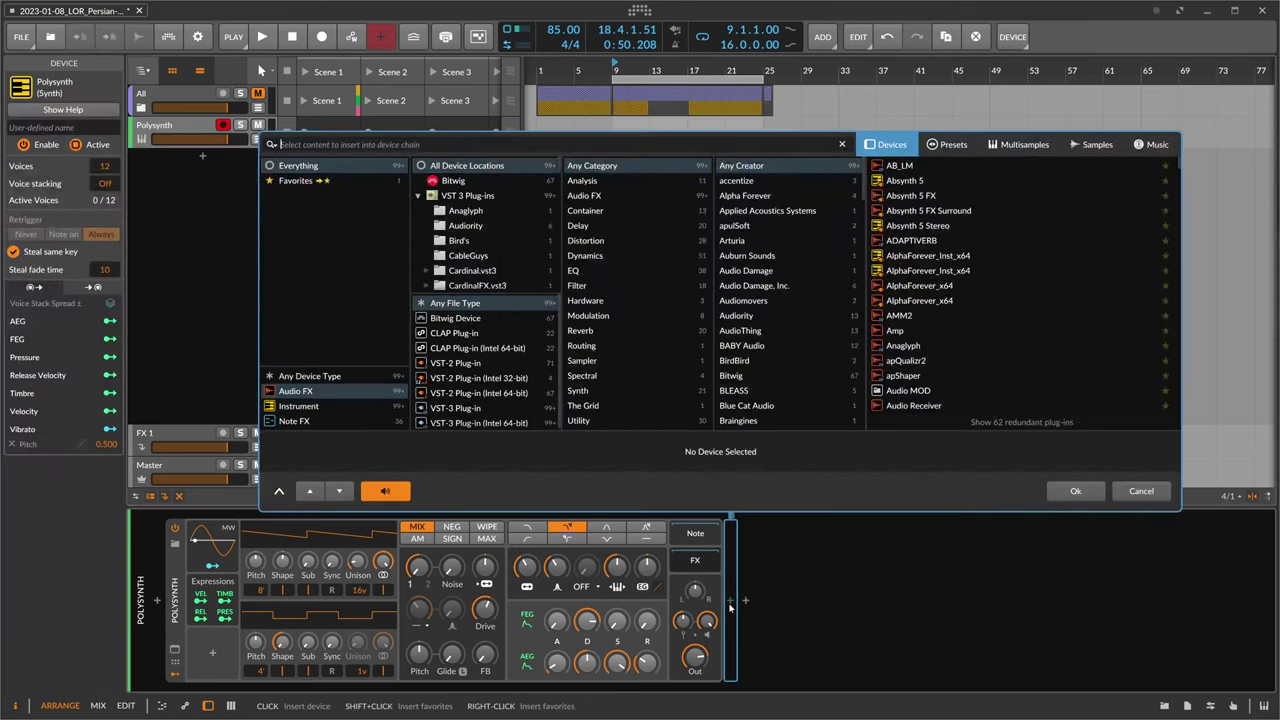
{"action": "type", "text": "super"}
{"action": "key", "text": "Down"}
{"action": "key", "text": "Down"}
{"action": "key", "text": "Return"}
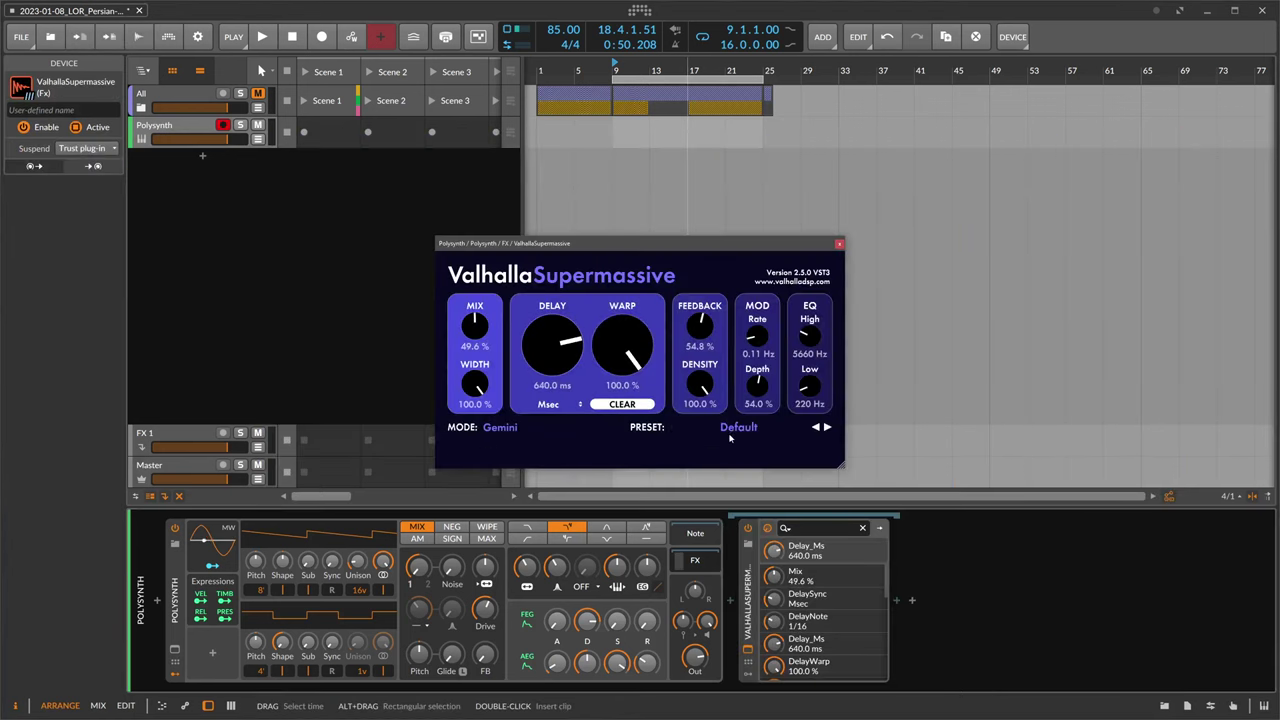
Load Supermassive's large reverb preset TriangulumHall and set its delay to 136.2 ms and mix to 51.1 %
{"action": "left_click", "coordinate": [738, 427]}
{"action": "mouse_move", "coordinate": [737, 565]}
{"action": "mouse_move", "coordinate": [818, 551]}
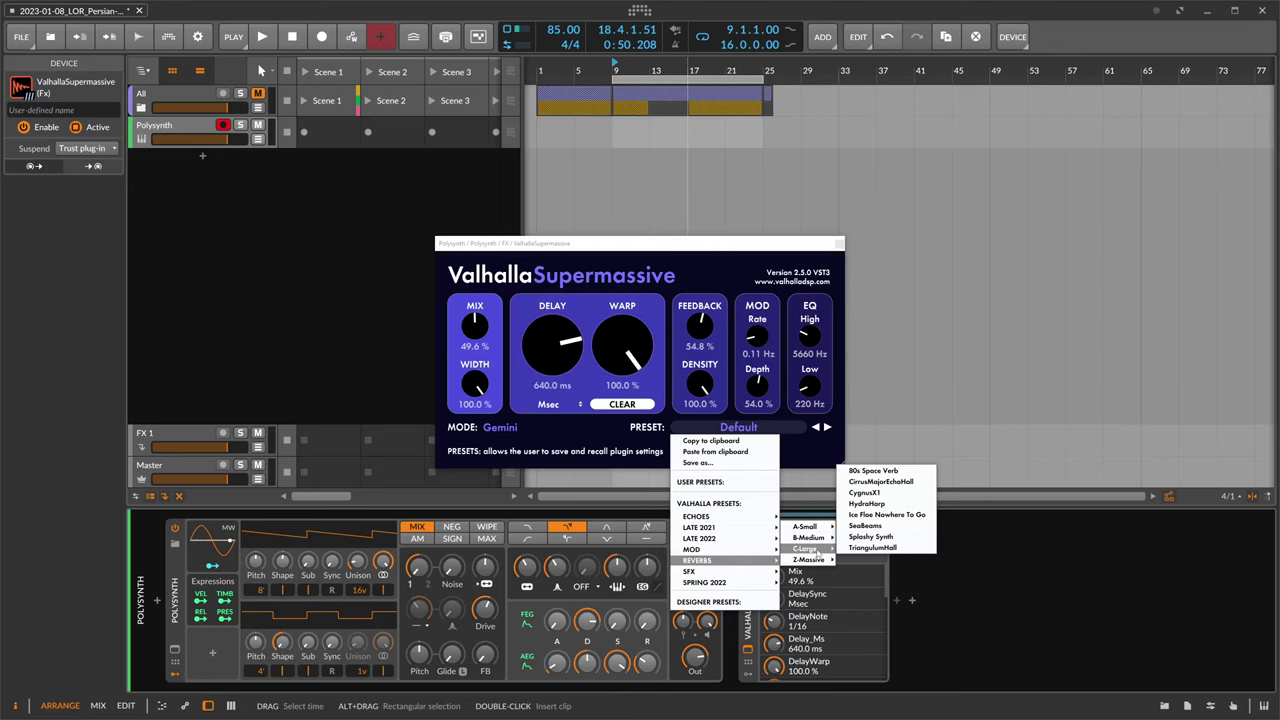
{"action": "left_click", "coordinate": [872, 547]}
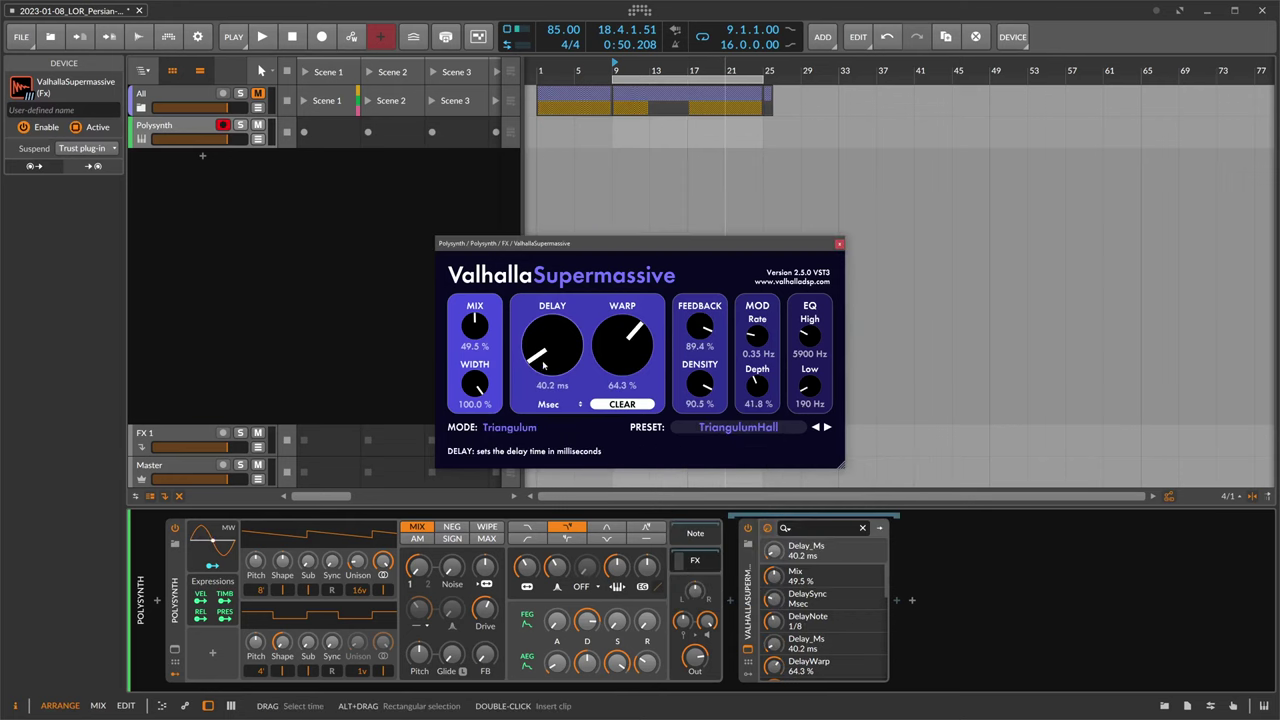
{"action": "left_click_drag", "start_coordinate": [479, 328], "coordinate": [479, 323]}
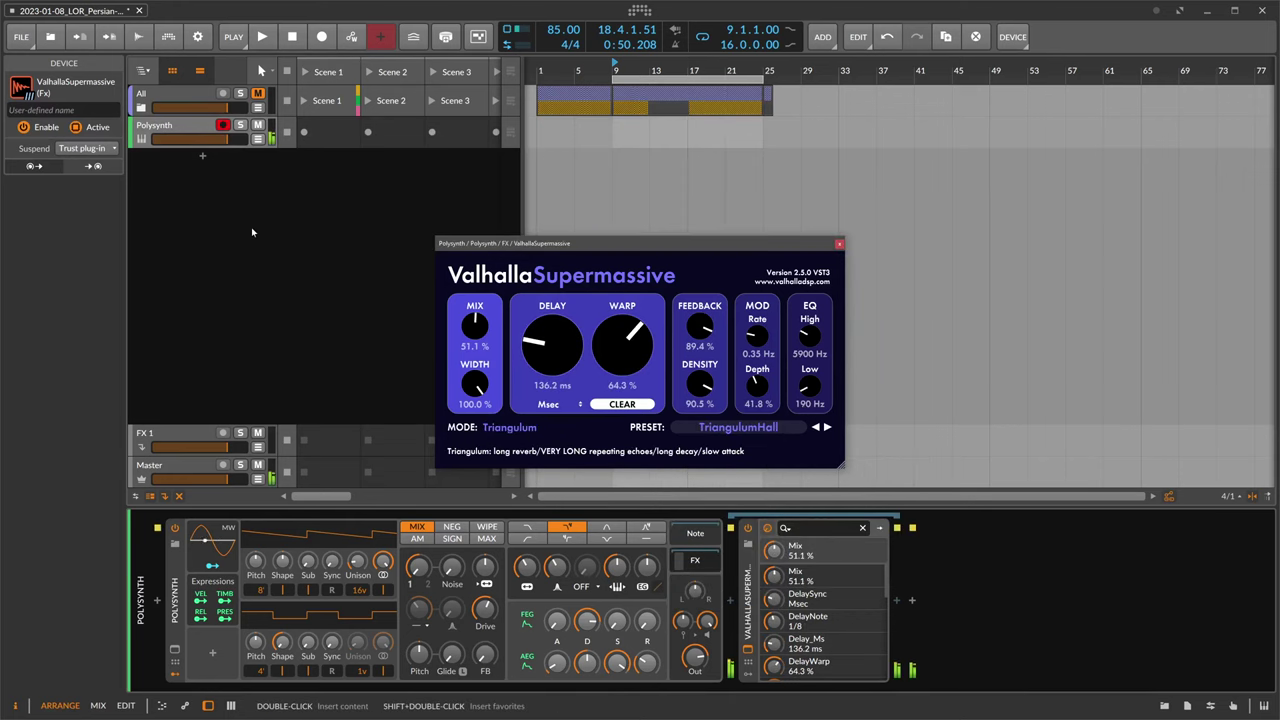
Raise the Polysynth's filter envelope depth and both envelopes' release times, and set Supermassive's mix to 33.5 %
{"action": "left_click_drag", "start_coordinate": [645, 566], "coordinate": [645, 558]}
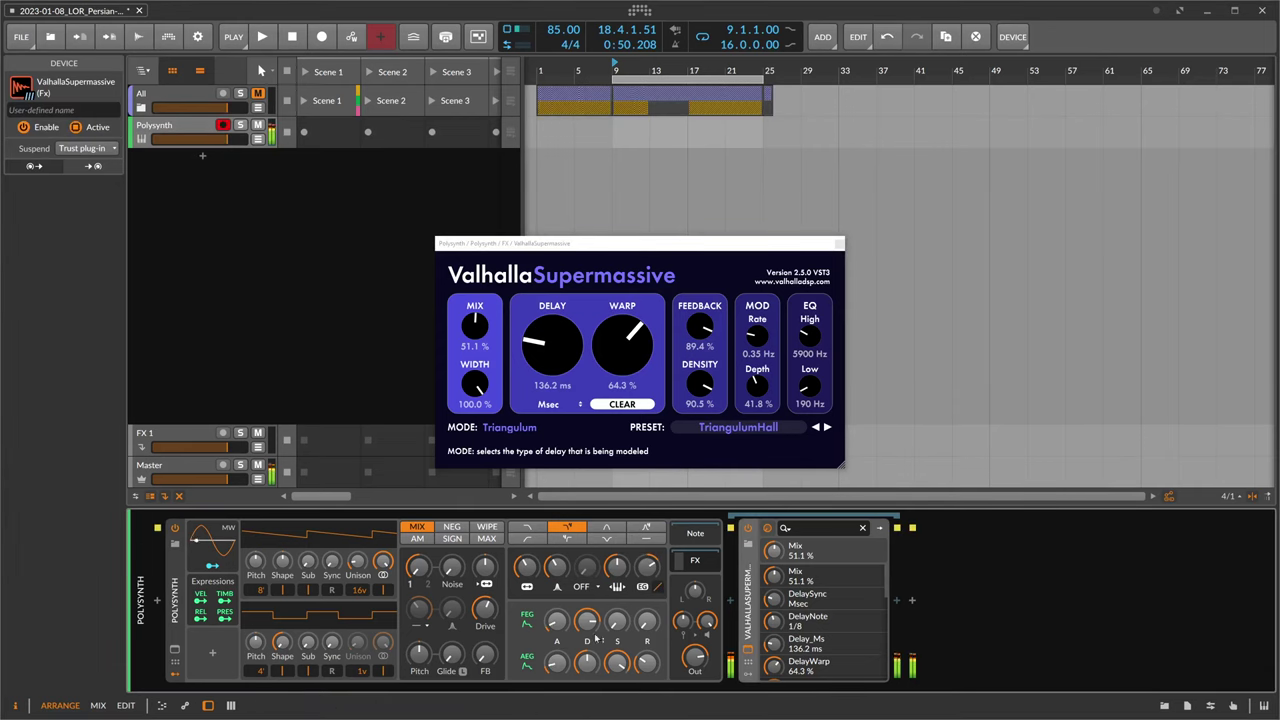
{"action": "left_click_drag", "start_coordinate": [476, 324], "coordinate": [476, 352]}
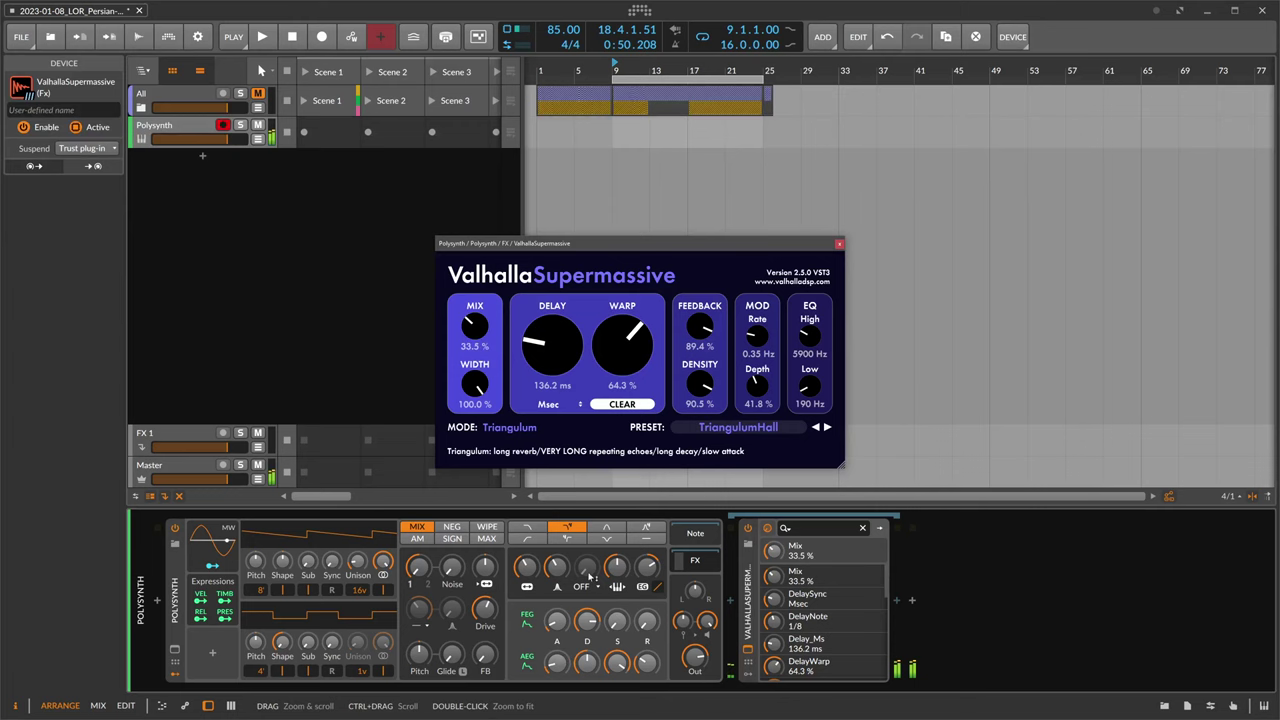
{"action": "left_click_drag", "start_coordinate": [647, 621], "coordinate": [647, 600]}
{"action": "left_click_drag", "start_coordinate": [647, 662], "coordinate": [647, 630]}
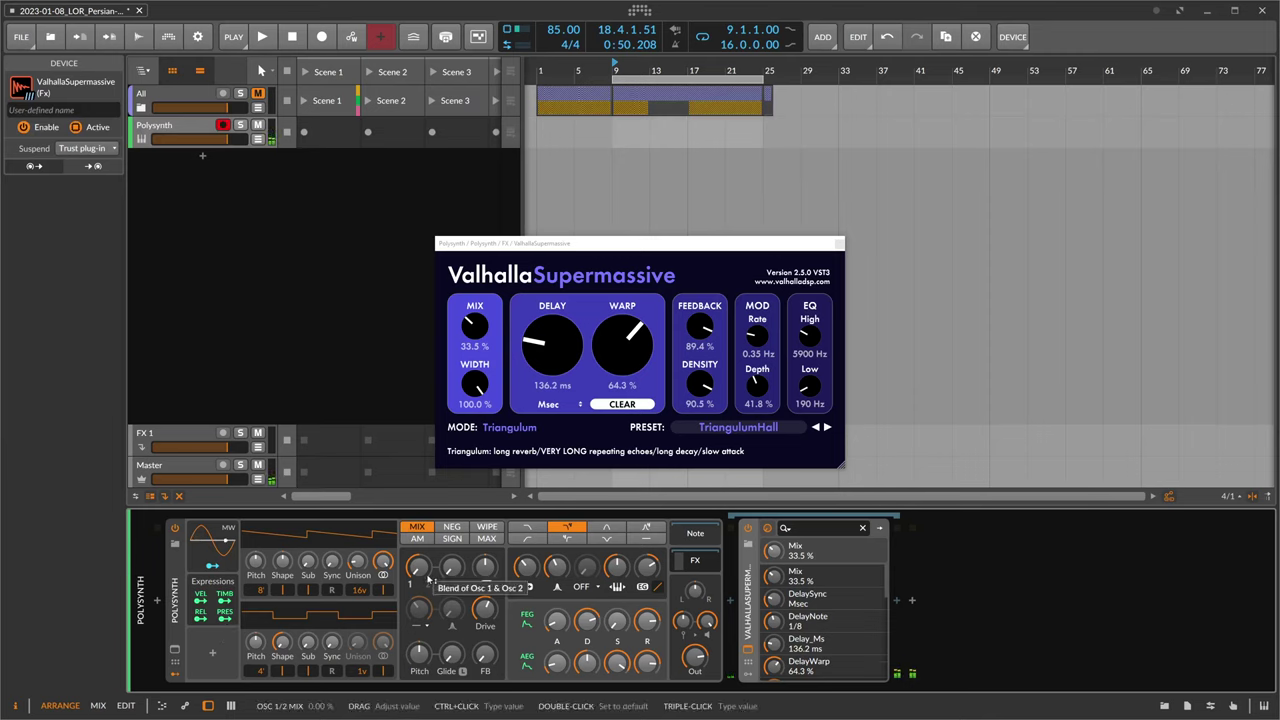
Insert TAIP after ValhallaSupermassive, separate the two plugin windows and close the Supermassive window
{"action": "left_click", "coordinate": [895, 603]}
{"action": "type", "text": "taip"}
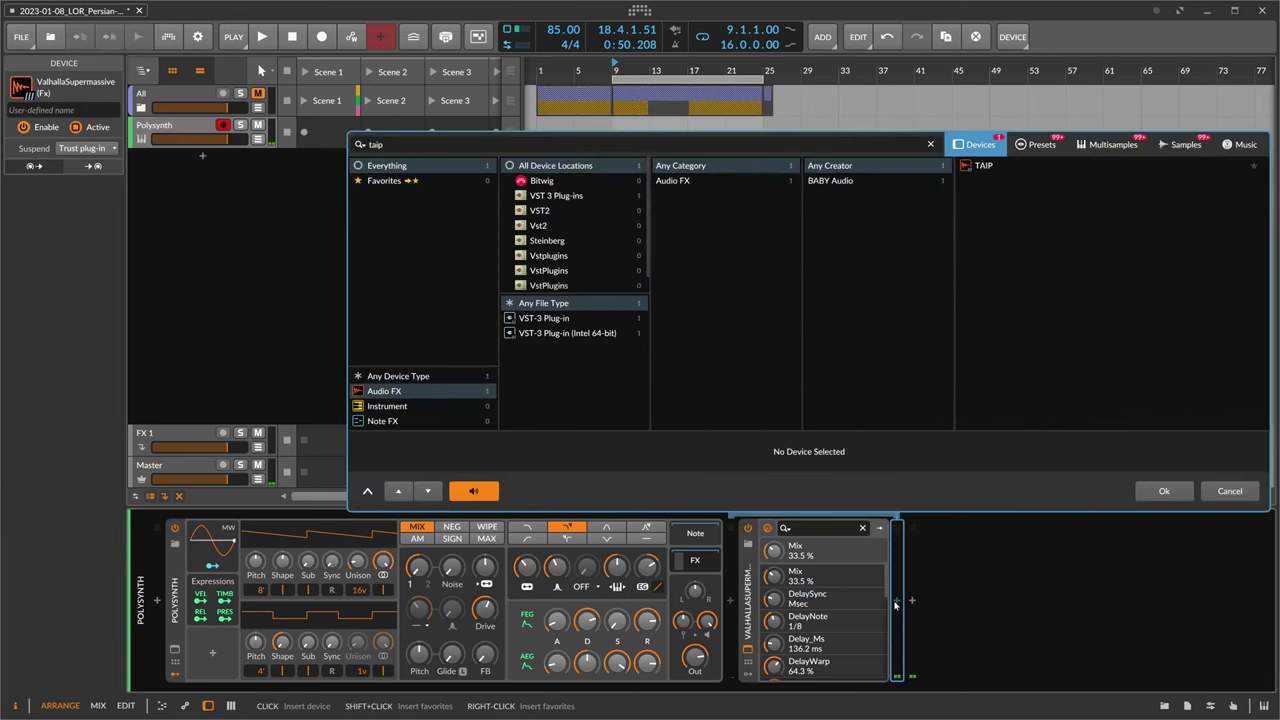
{"action": "key", "text": "Return"}
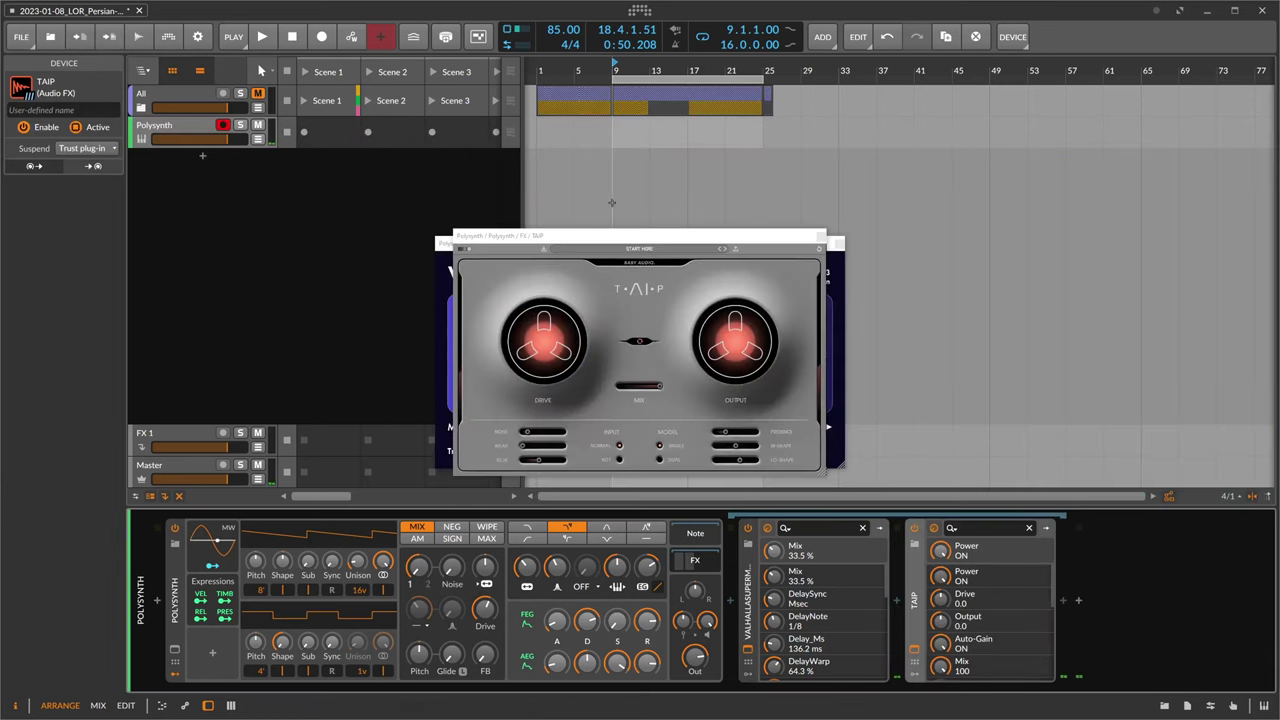
{"action": "left_click_drag", "start_coordinate": [640, 237], "coordinate": [712, 237]}
{"action": "left_click_drag", "start_coordinate": [504, 243], "coordinate": [330, 243]}
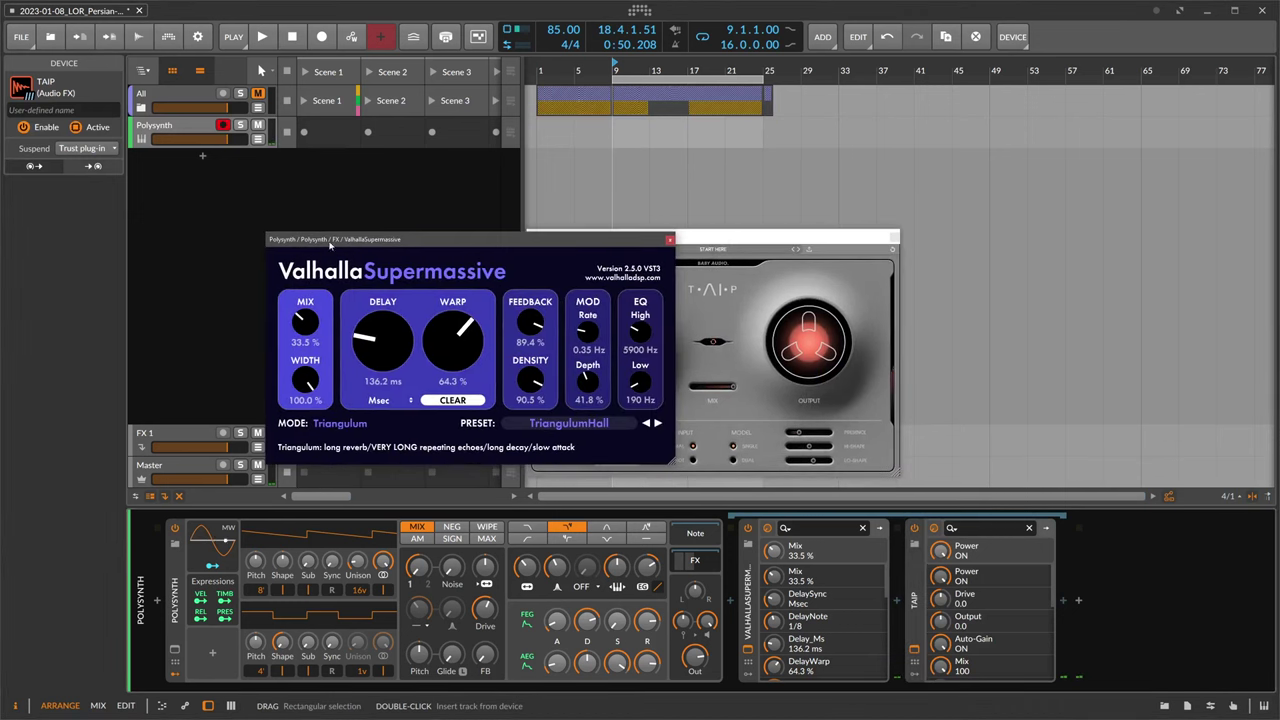
{"action": "left_click", "coordinate": [669, 240]}
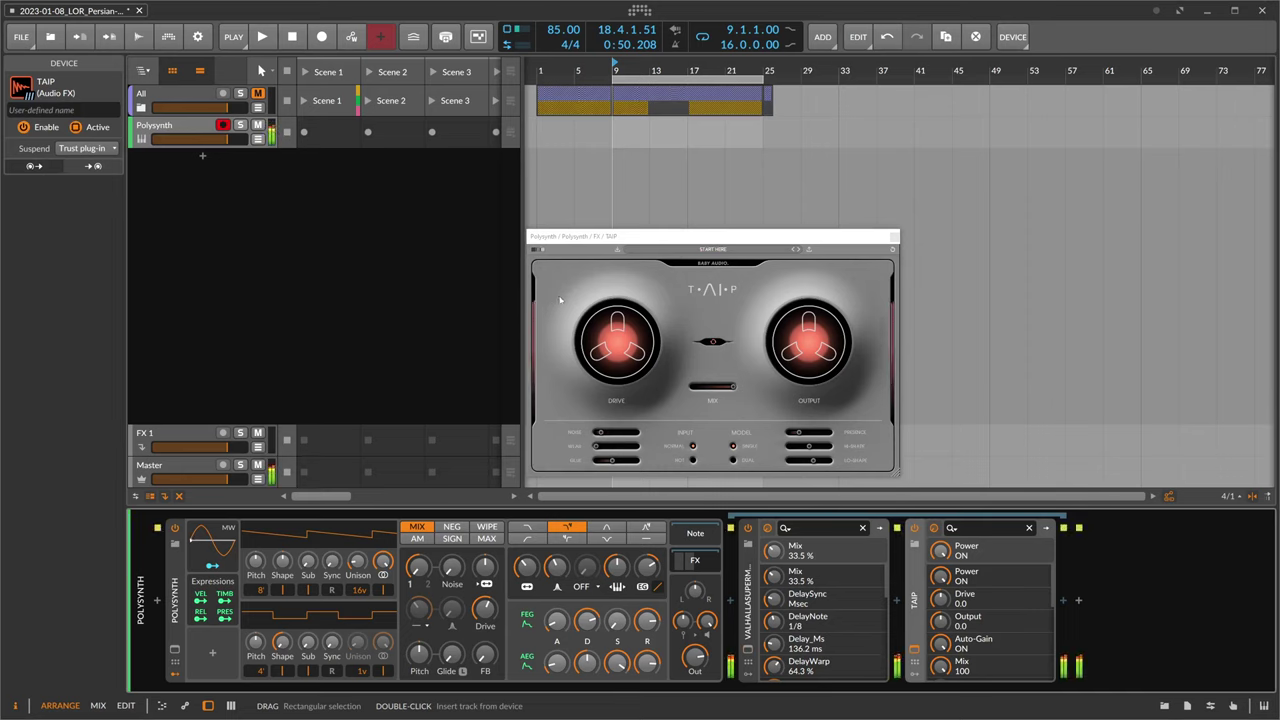
Set TAIP's Wear to 100 and audition the sound, restarting playback from bar 9
{"action": "left_click_drag", "start_coordinate": [598, 449], "coordinate": [617, 453]}
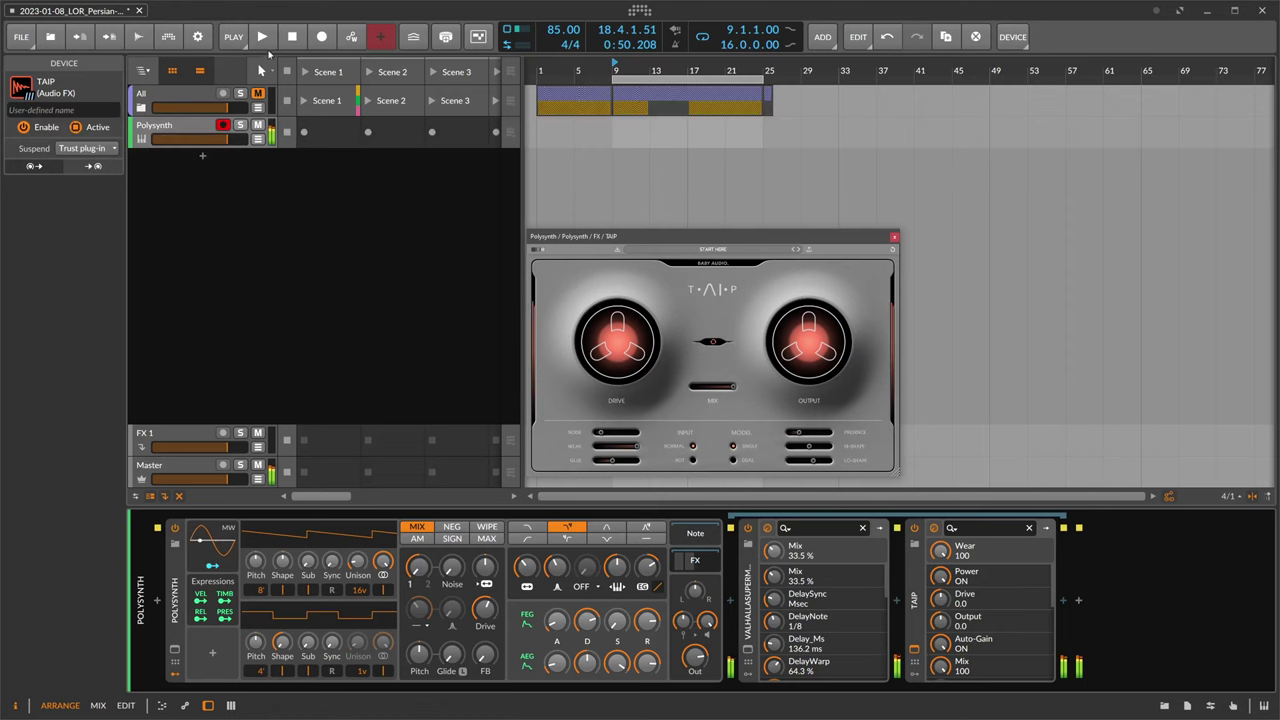
{"action": "key", "text": "space"}
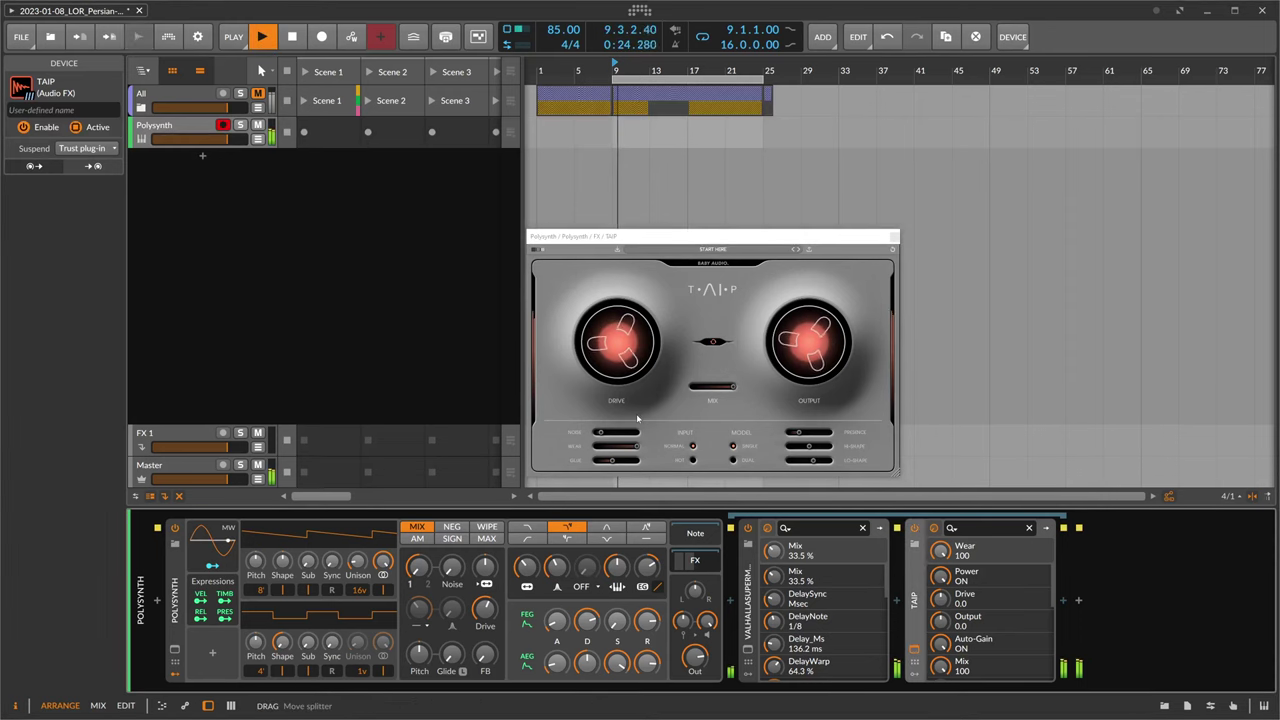
{"action": "mouse_move", "coordinate": [624, 446]}
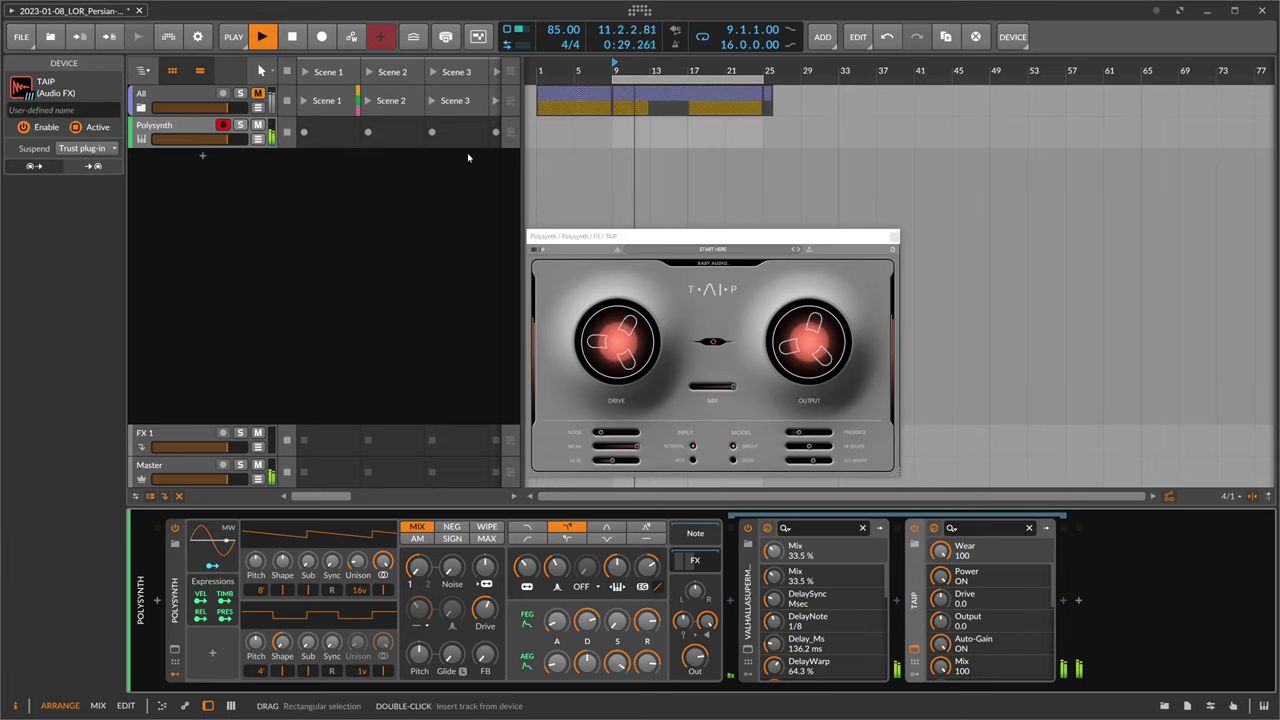
{"action": "left_click", "coordinate": [262, 37]}
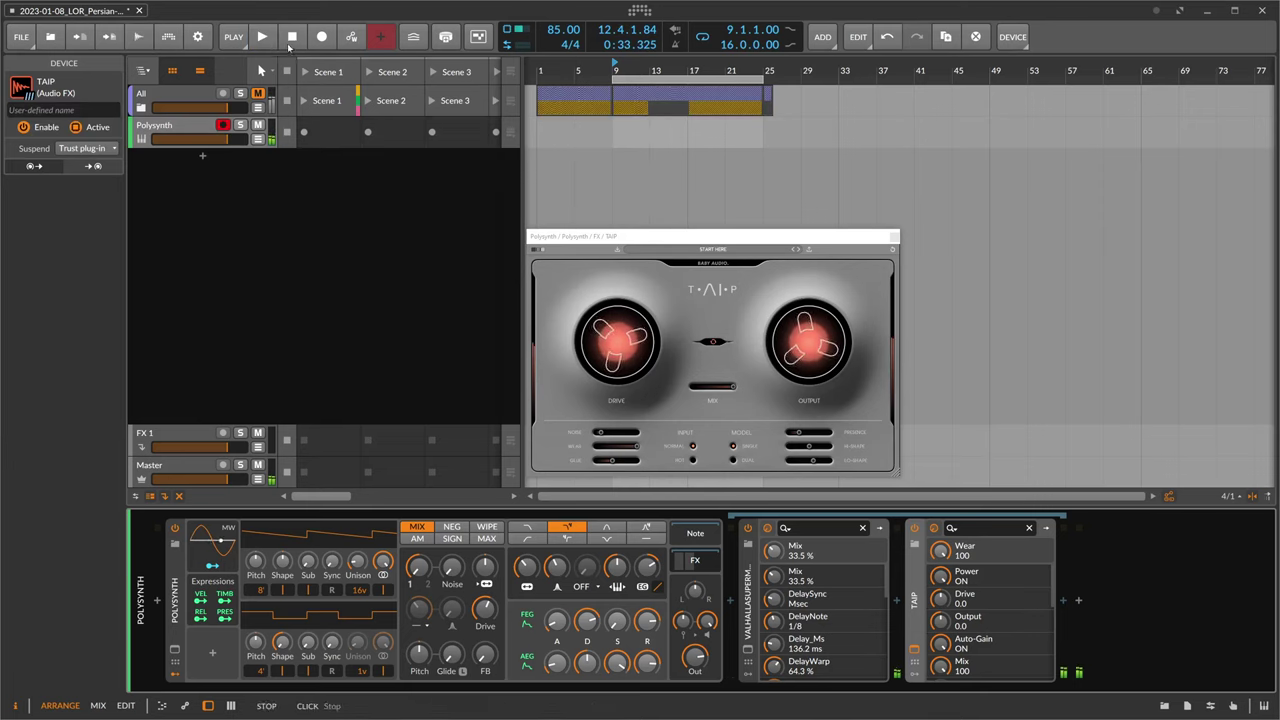
{"action": "key", "text": "space"}
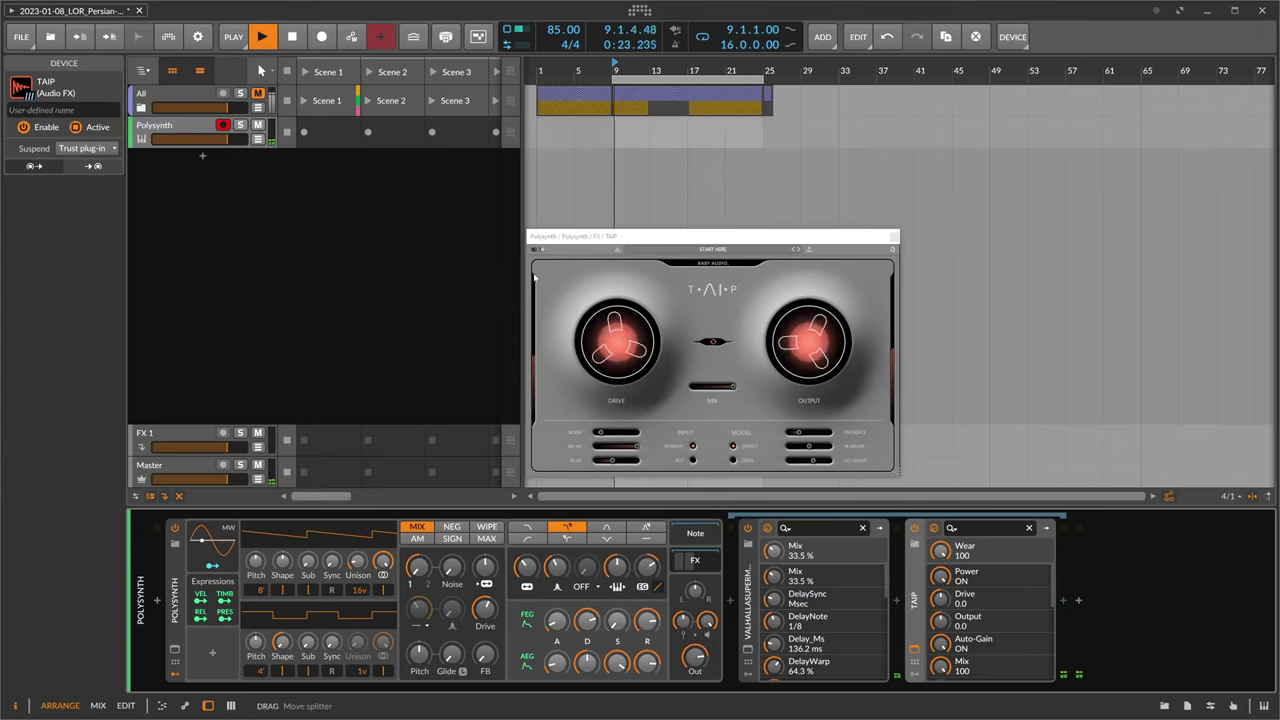
{"action": "mouse_move", "coordinate": [620, 329]}
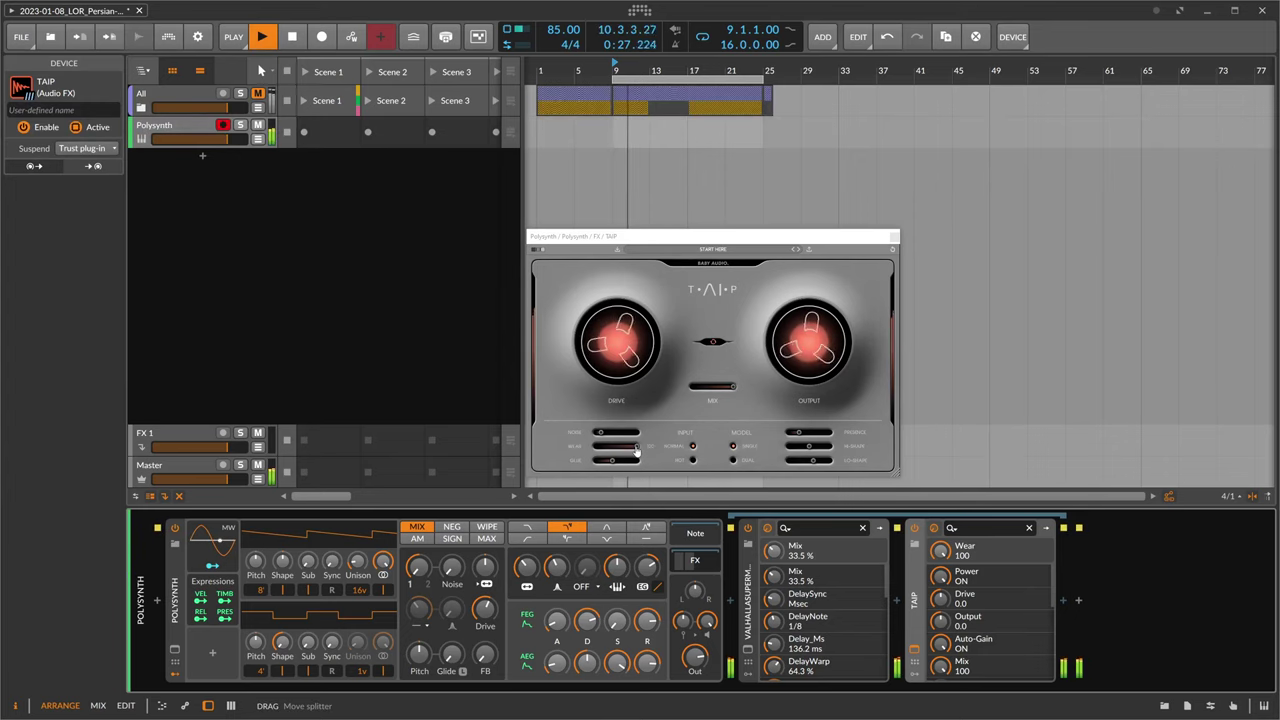
Set TAIP's Noise to 60 and Drive to 2.6 while playback runs
{"action": "mouse_move", "coordinate": [632, 450]}
{"action": "left_mouse_down"}
{"action": "mouse_move", "coordinate": [575, 448]}
{"action": "mouse_move", "coordinate": [646, 451]}
{"action": "mouse_move", "coordinate": [604, 436]}
{"action": "mouse_move", "coordinate": [623, 438]}
{"action": "left_mouse_up"}
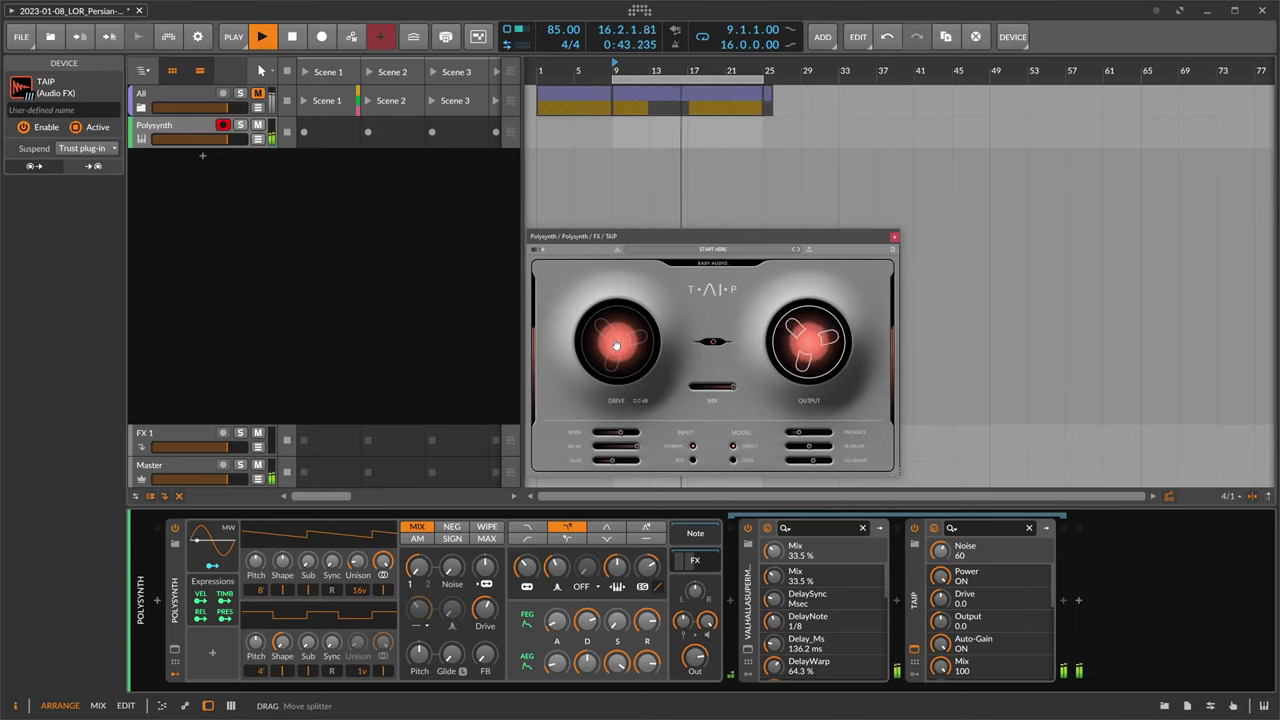
{"action": "mouse_move", "coordinate": [616, 347]}
{"action": "left_mouse_down"}
{"action": "mouse_move", "coordinate": [624, 304]}
{"action": "mouse_move", "coordinate": [624, 331]}
{"action": "left_mouse_up"}
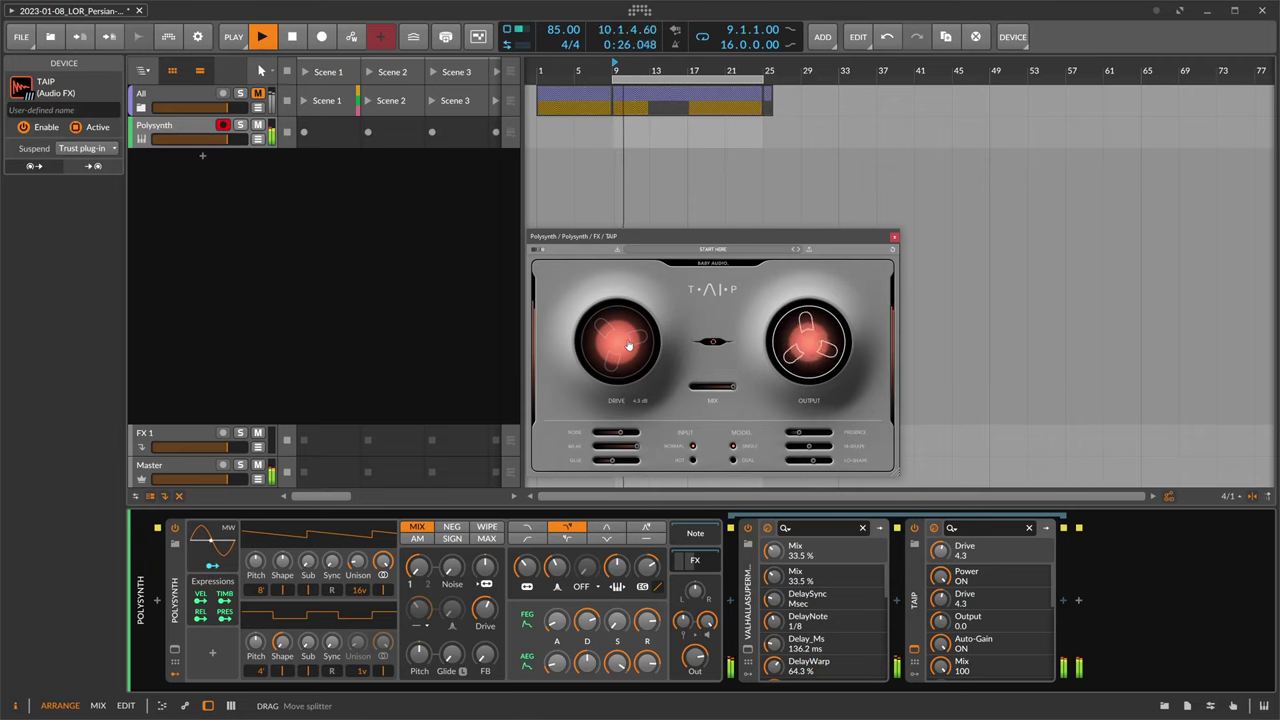
{"action": "left_click_drag", "start_coordinate": [629, 345], "coordinate": [625, 347]}
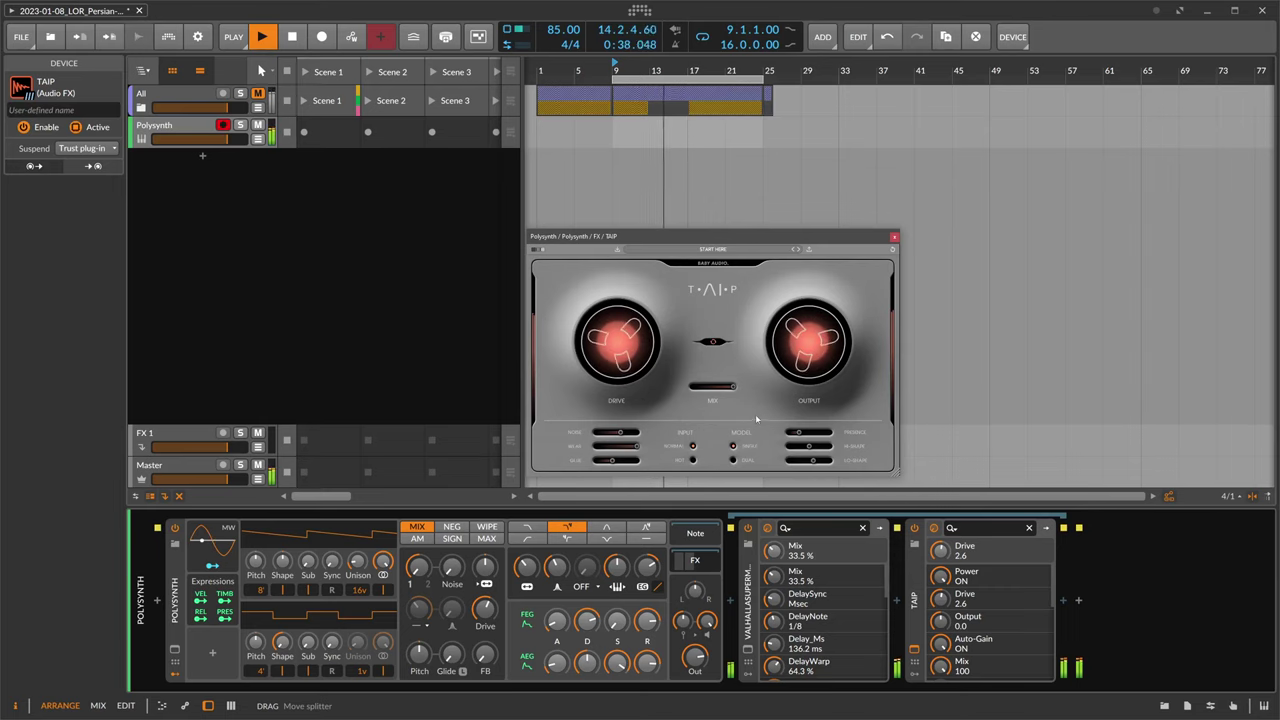
Adjust TAIP's Presence and try the Hot input mode, returning the input to Normal
{"action": "mouse_move", "coordinate": [797, 435]}
{"action": "left_click_drag", "start_coordinate": [797, 435], "coordinate": [829, 435]}
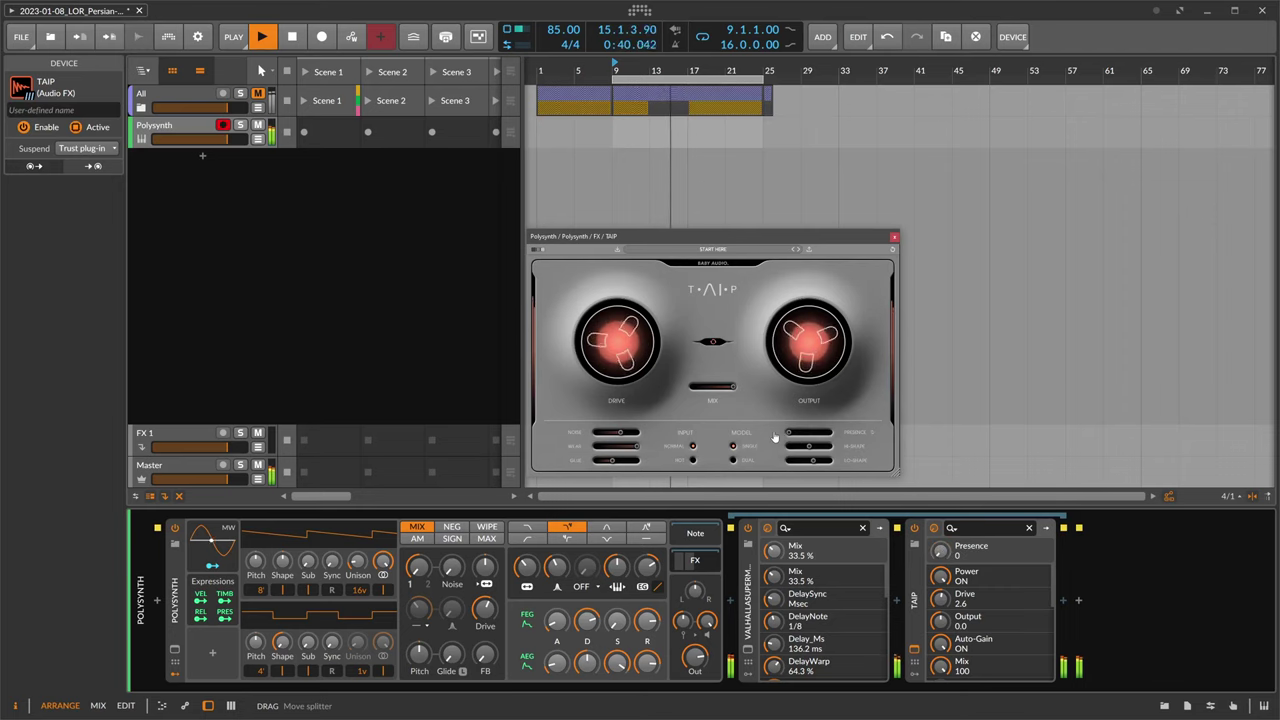
{"action": "left_click", "coordinate": [693, 461]}
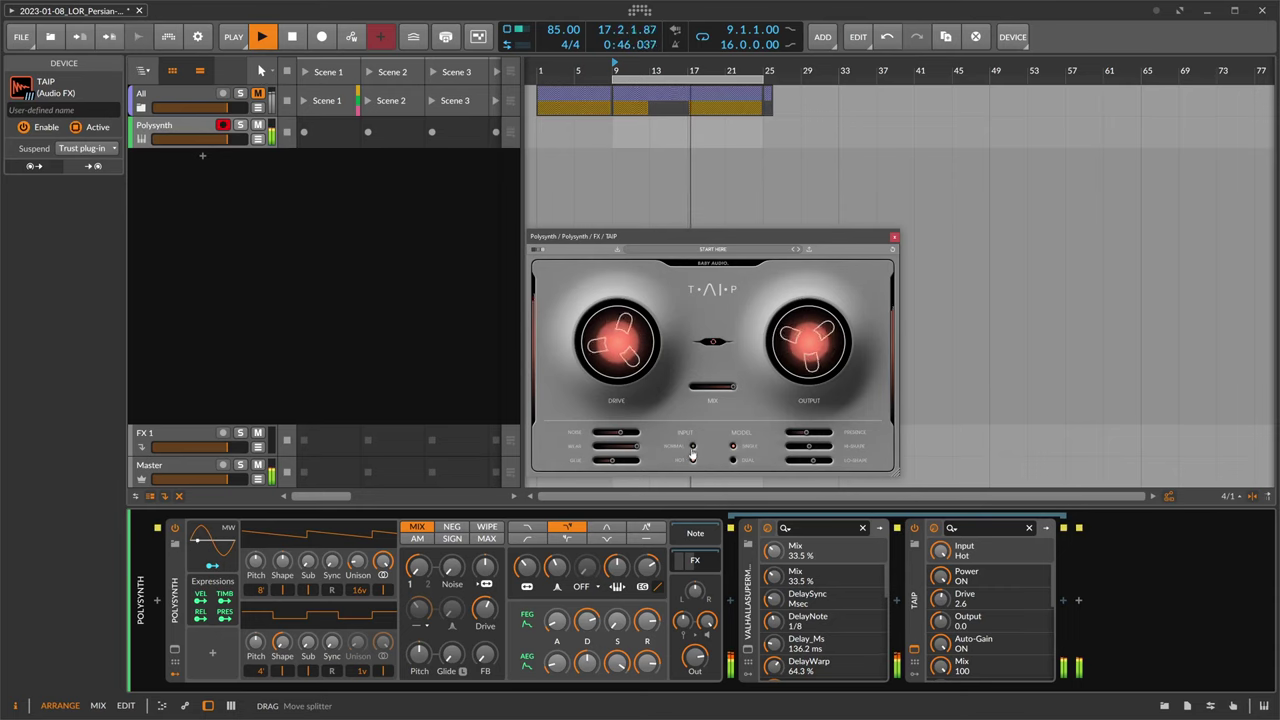
{"action": "left_click", "coordinate": [693, 447]}
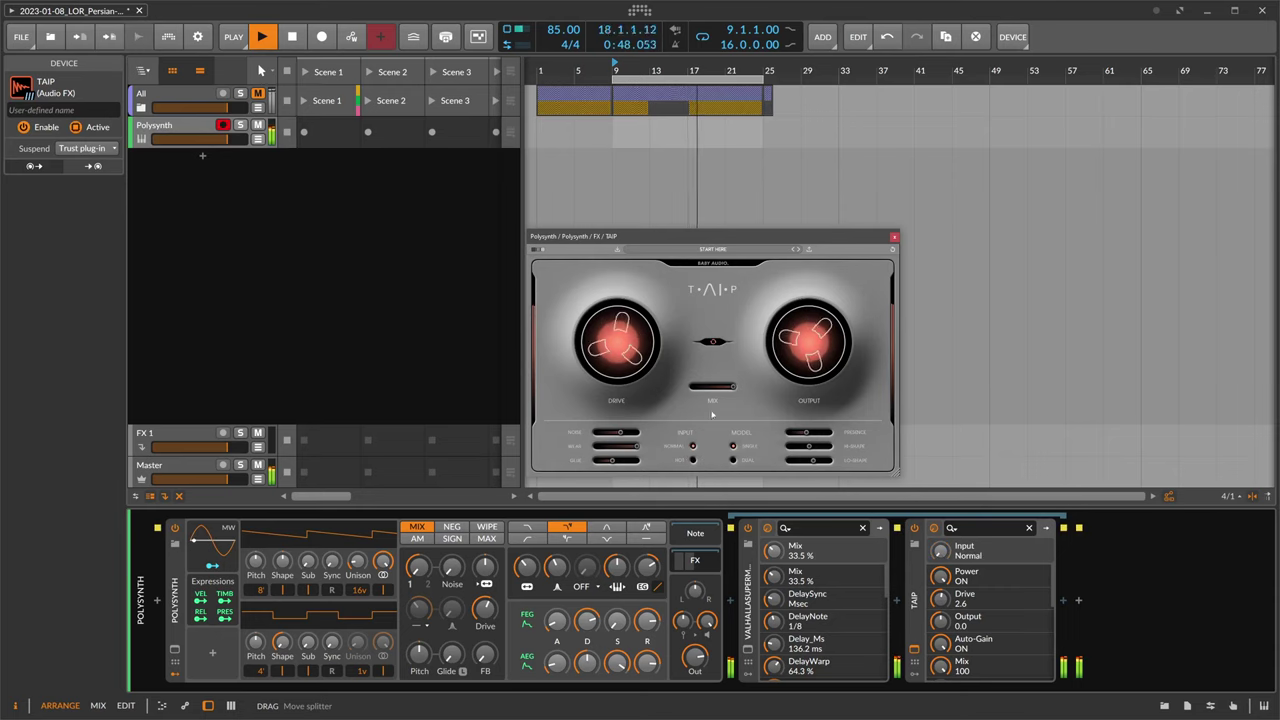
Set TAIP's Wear to 63 and, after trying a Mix of 50, set the Mix to 89
{"action": "left_click_drag", "start_coordinate": [609, 446], "coordinate": [622, 450]}
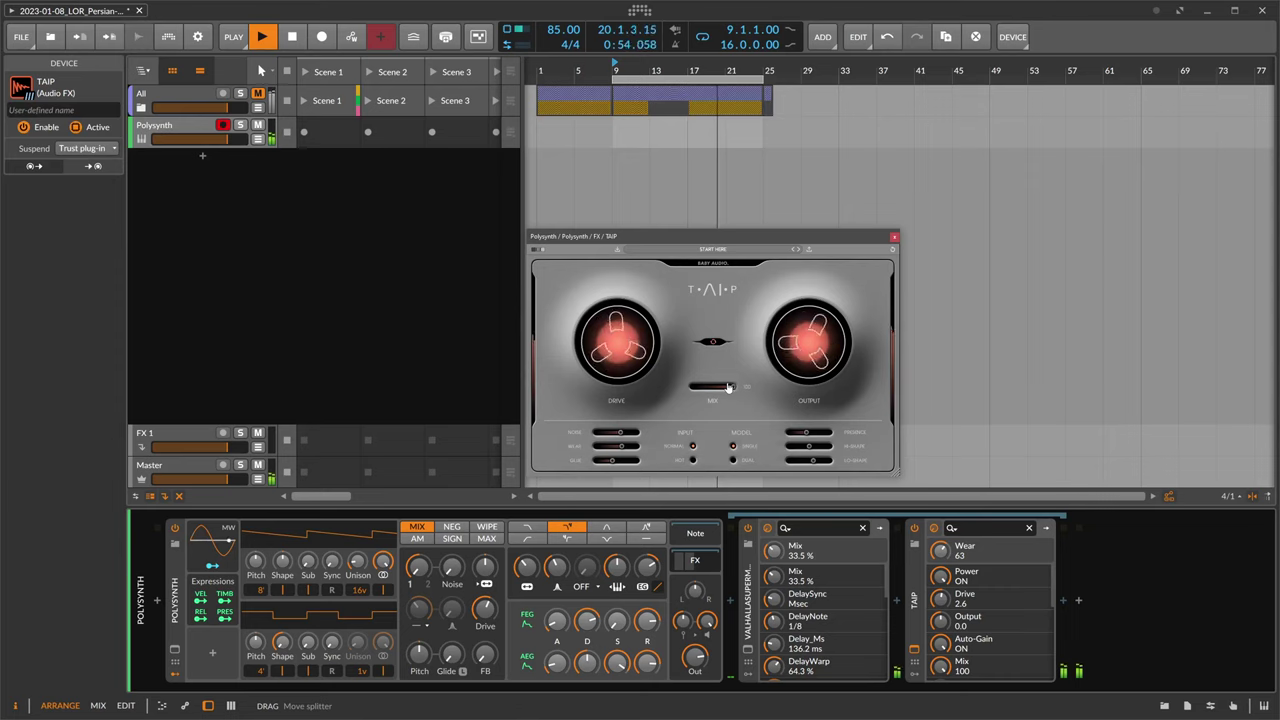
{"action": "left_click_drag", "start_coordinate": [733, 392], "coordinate": [713, 394]}
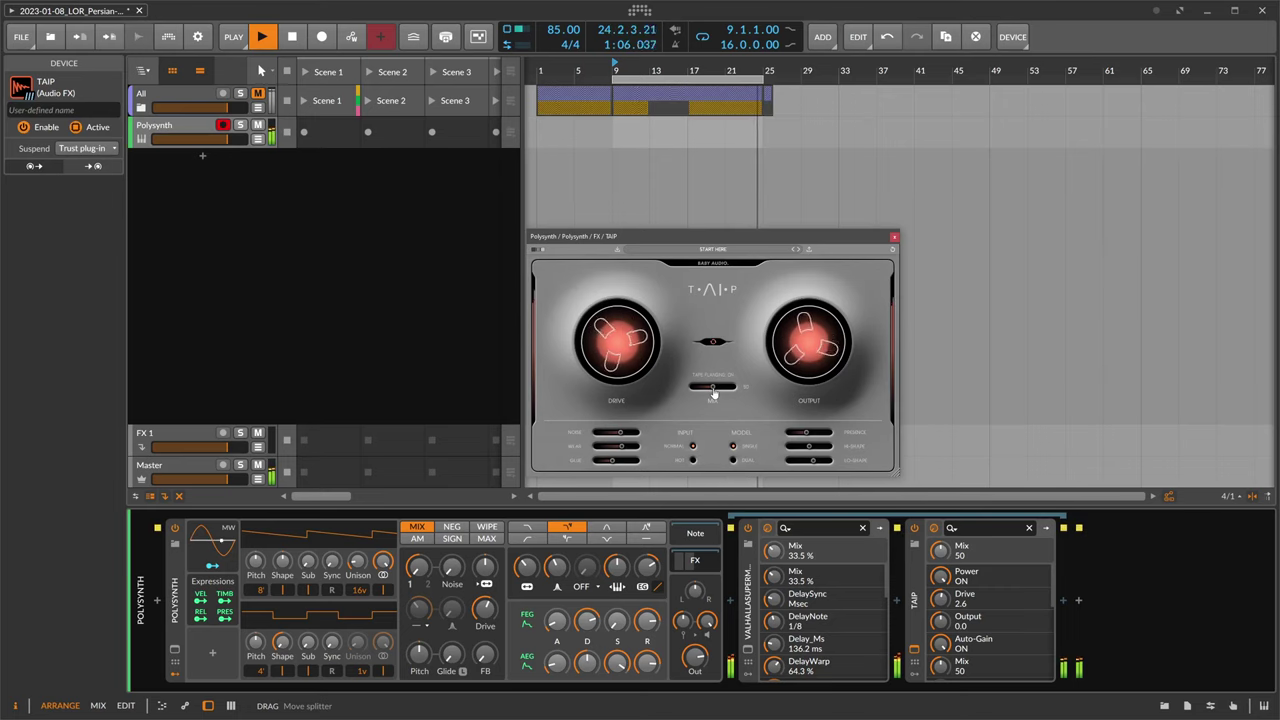
{"action": "left_click_drag", "start_coordinate": [713, 389], "coordinate": [730, 389]}
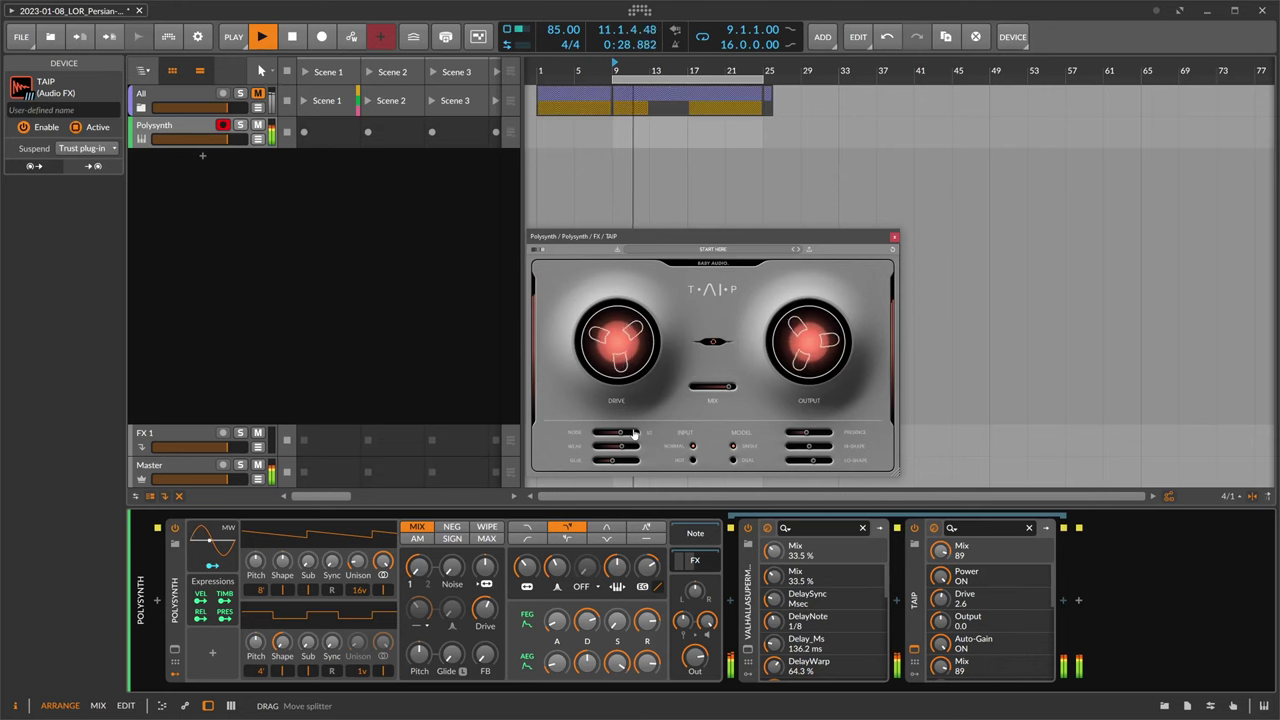
Set Supermassive's mix to 20.5 %, and TAIP's Drive to 0.3 and Noise to 37
{"action": "left_click_drag", "start_coordinate": [773, 551], "coordinate": [771, 553]}
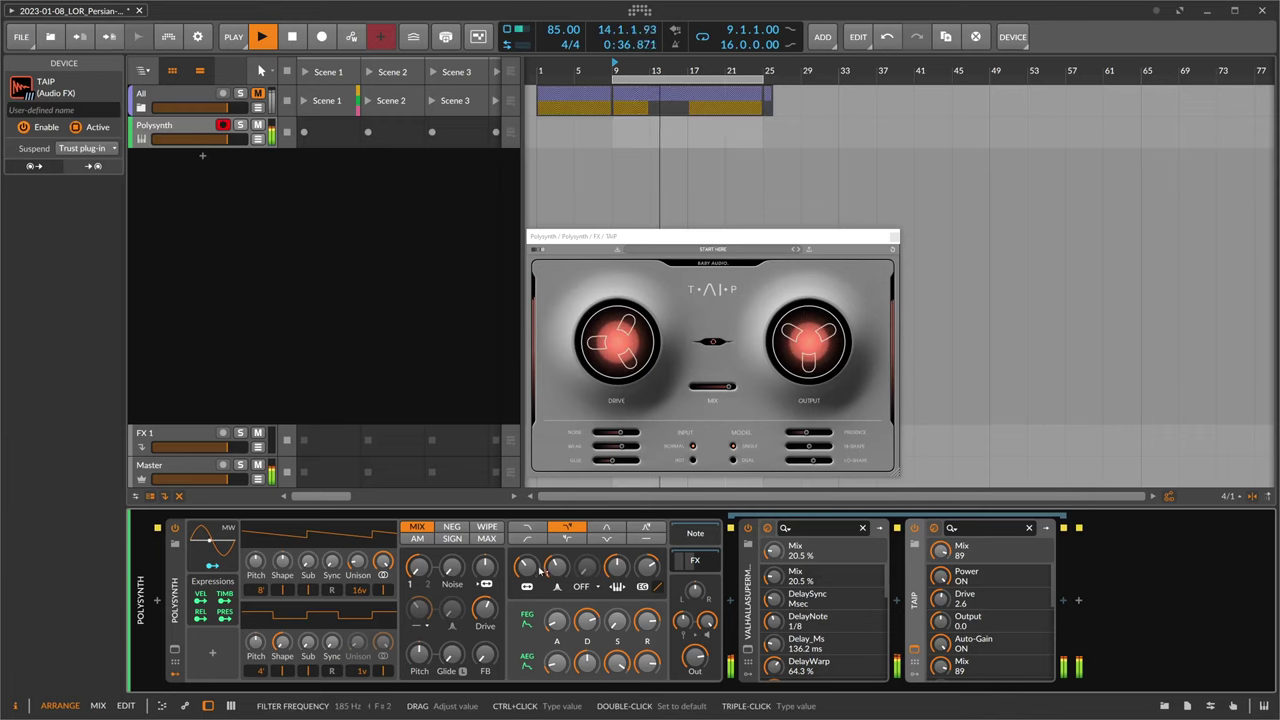
{"action": "left_click_drag", "start_coordinate": [565, 573], "coordinate": [565, 573]}
{"action": "left_click_drag", "start_coordinate": [638, 357], "coordinate": [612, 437]}
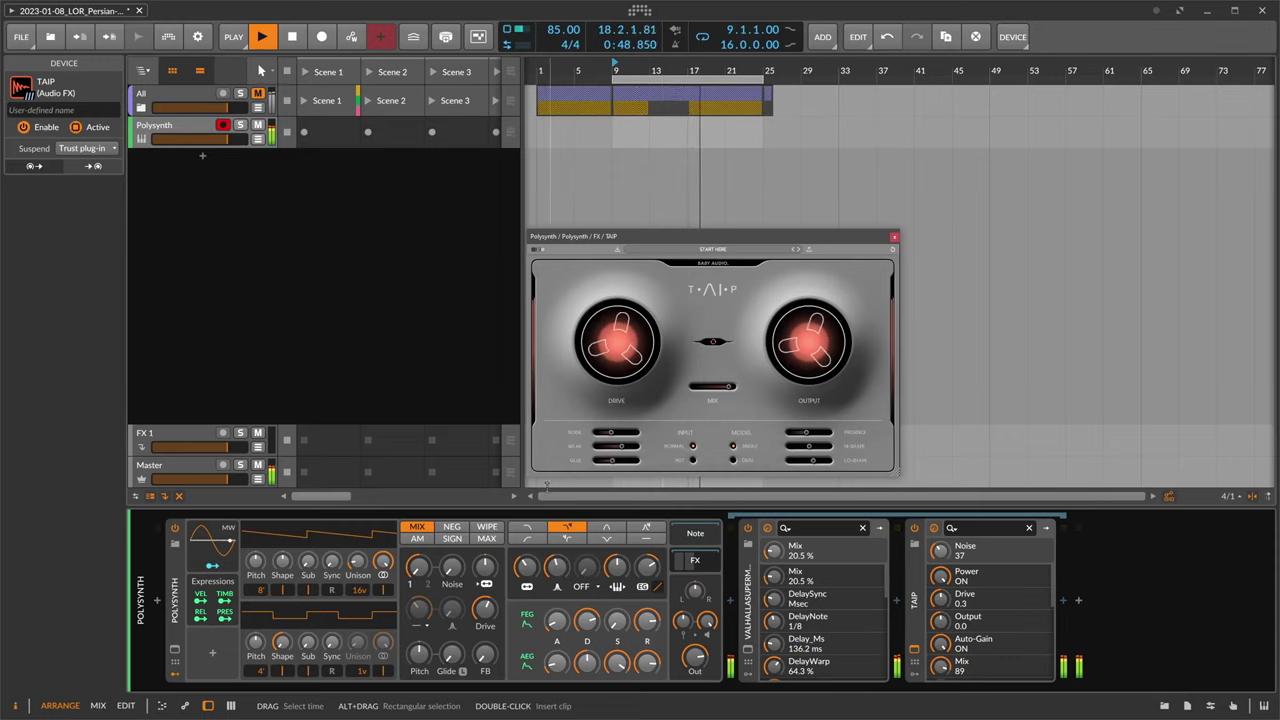
Adjust the Polysynth's filter frequency and set its filter envelope depth to +64 st
{"action": "left_click_drag", "start_coordinate": [526, 566], "coordinate": [526, 540]}
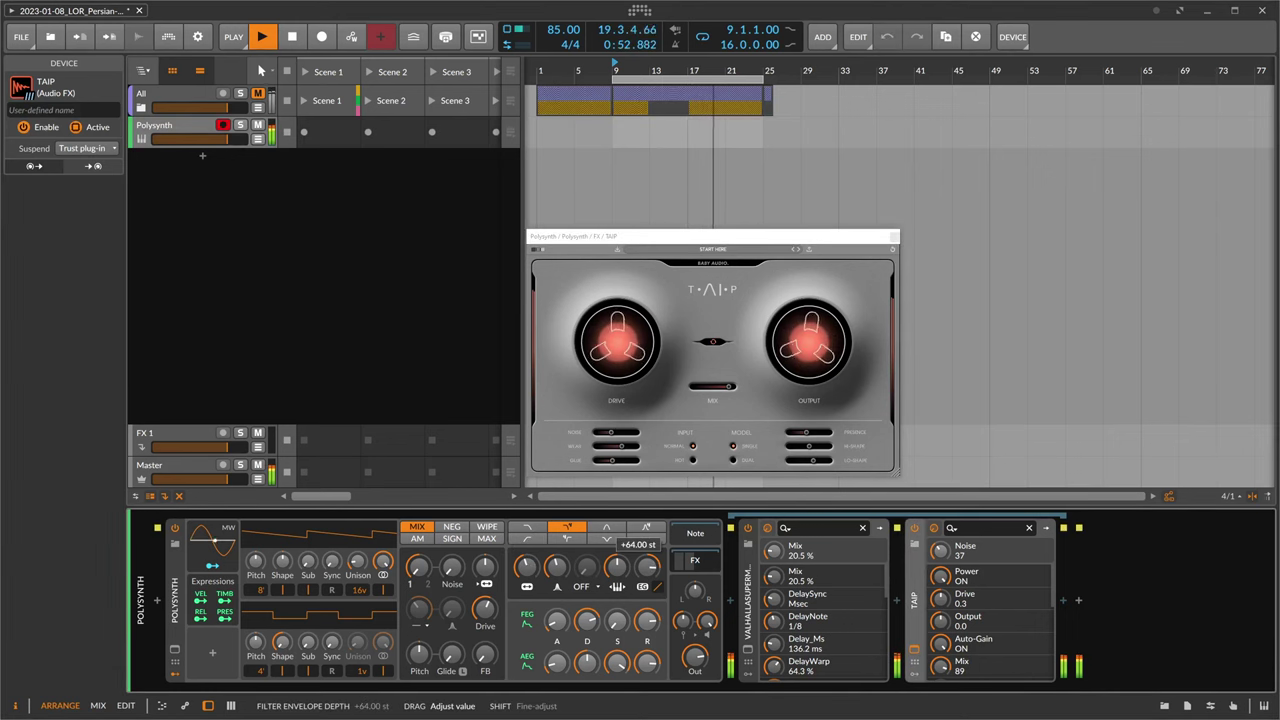
{"action": "left_click", "coordinate": [646, 566]}
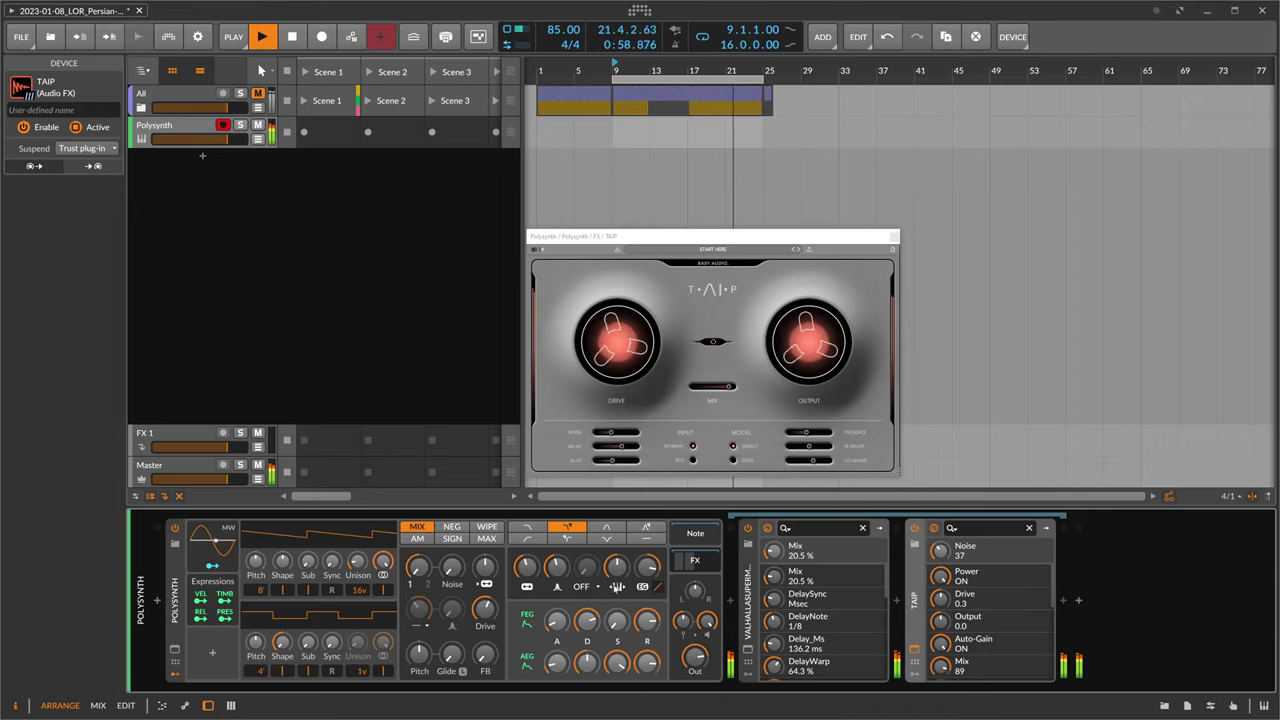
Insert the Tool device ahead of Valhalla Supermassive in the Polysynth's FX chain
{"action": "left_click", "coordinate": [731, 602]}
{"action": "type", "text": "tool"}
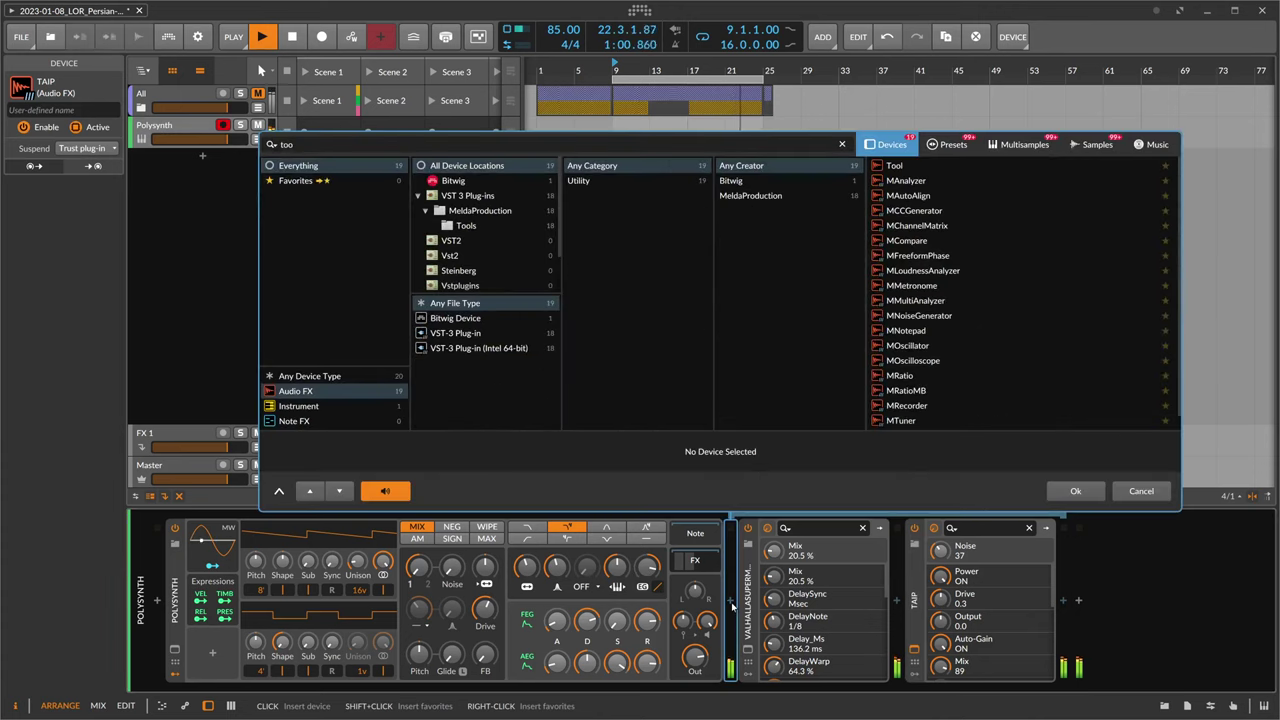
{"action": "key", "text": "Return"}
{"action": "left_click_drag", "start_coordinate": [828, 636], "coordinate": [828, 700]}
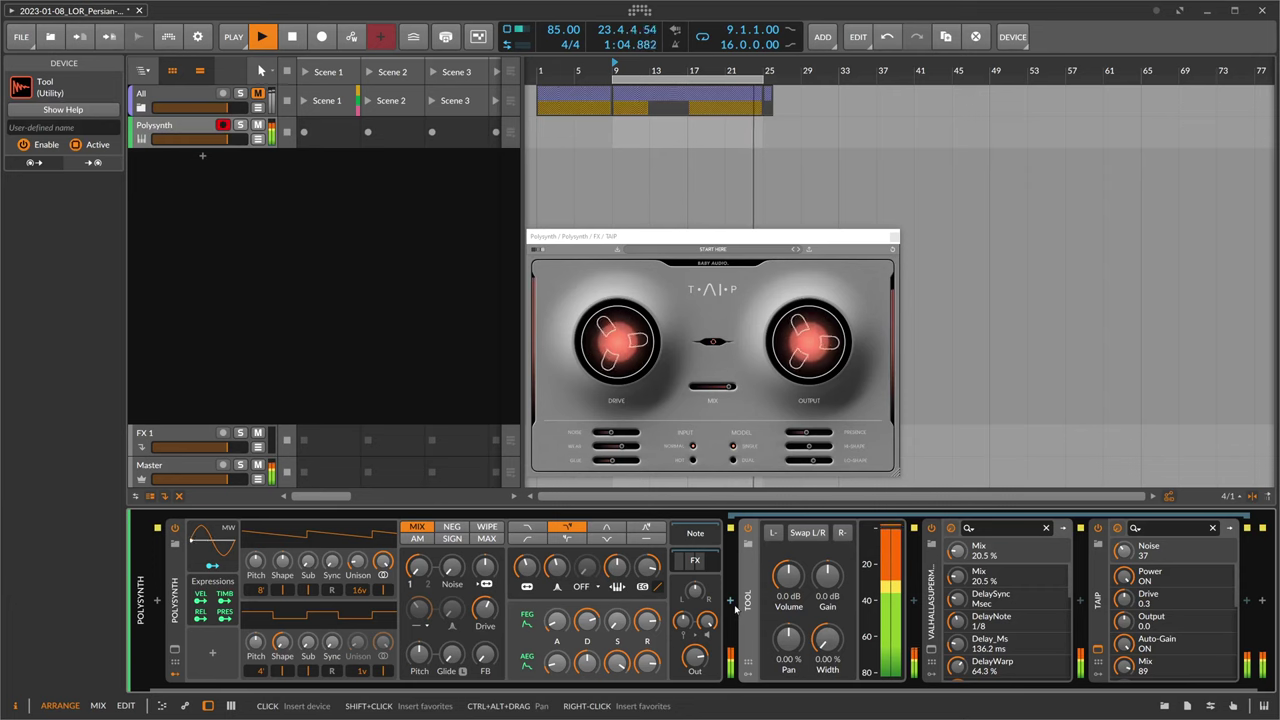
{"action": "left_click_drag", "start_coordinate": [360, 589], "coordinate": [360, 662]}
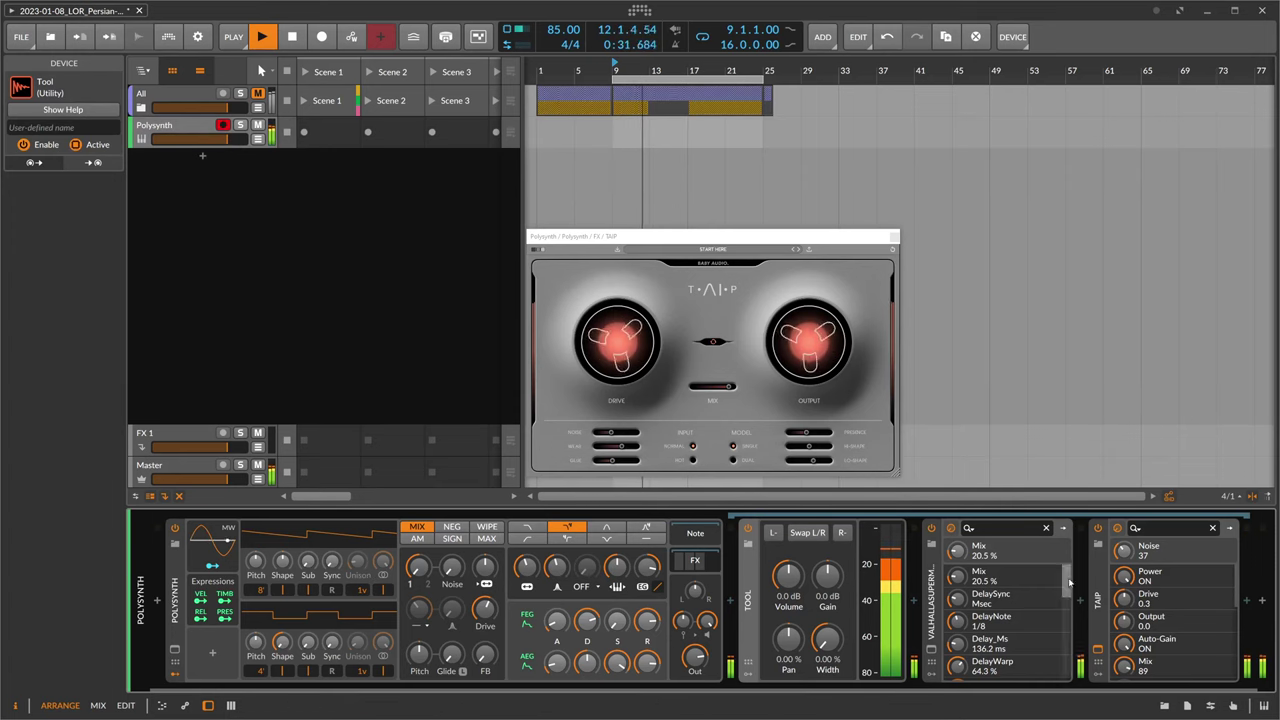
Try TAIP's Mix at 0, set it to 100 with Drive at 1.8, and lower the Polysynth's output level
{"action": "left_click_drag", "start_coordinate": [728, 386], "coordinate": [652, 386]}
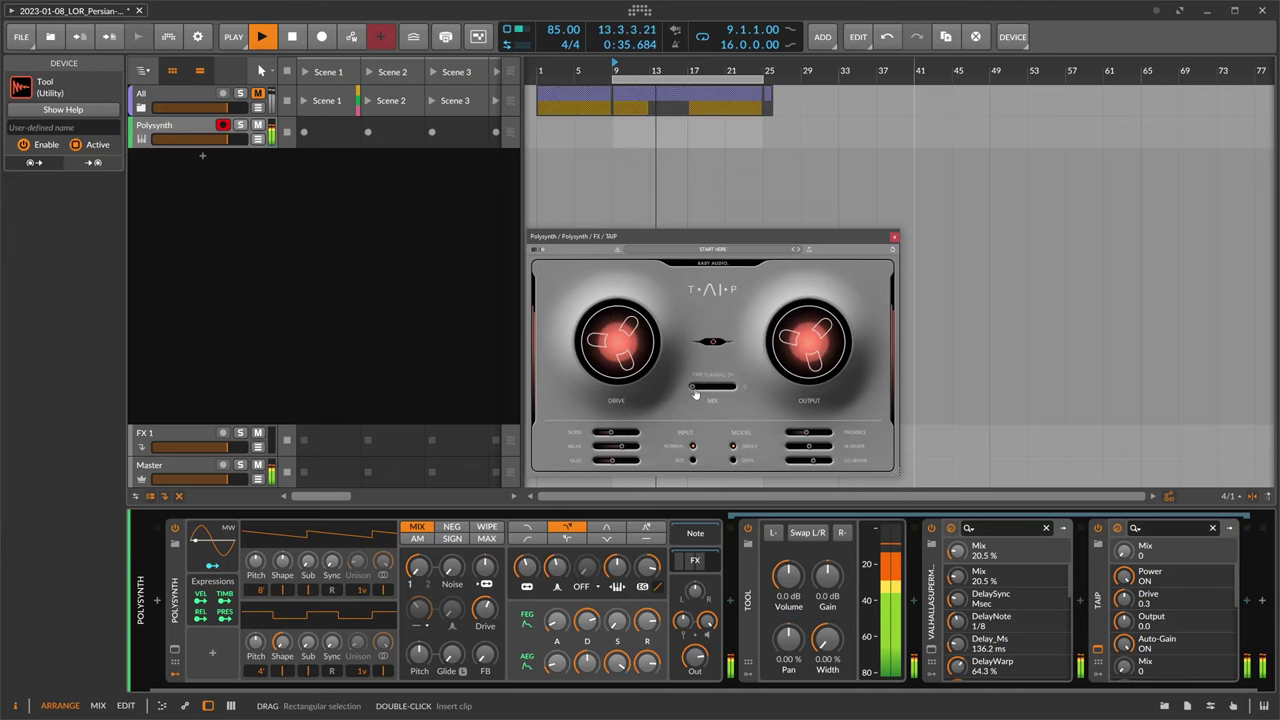
{"action": "left_click_drag", "start_coordinate": [692, 386], "coordinate": [787, 396]}
{"action": "mouse_move", "coordinate": [640, 345]}
{"action": "left_mouse_down"}
{"action": "mouse_move", "coordinate": [649, 330]}
{"action": "mouse_move", "coordinate": [648, 355]}
{"action": "left_mouse_up"}
{"action": "left_click_drag", "start_coordinate": [695, 657], "coordinate": [695, 710]}
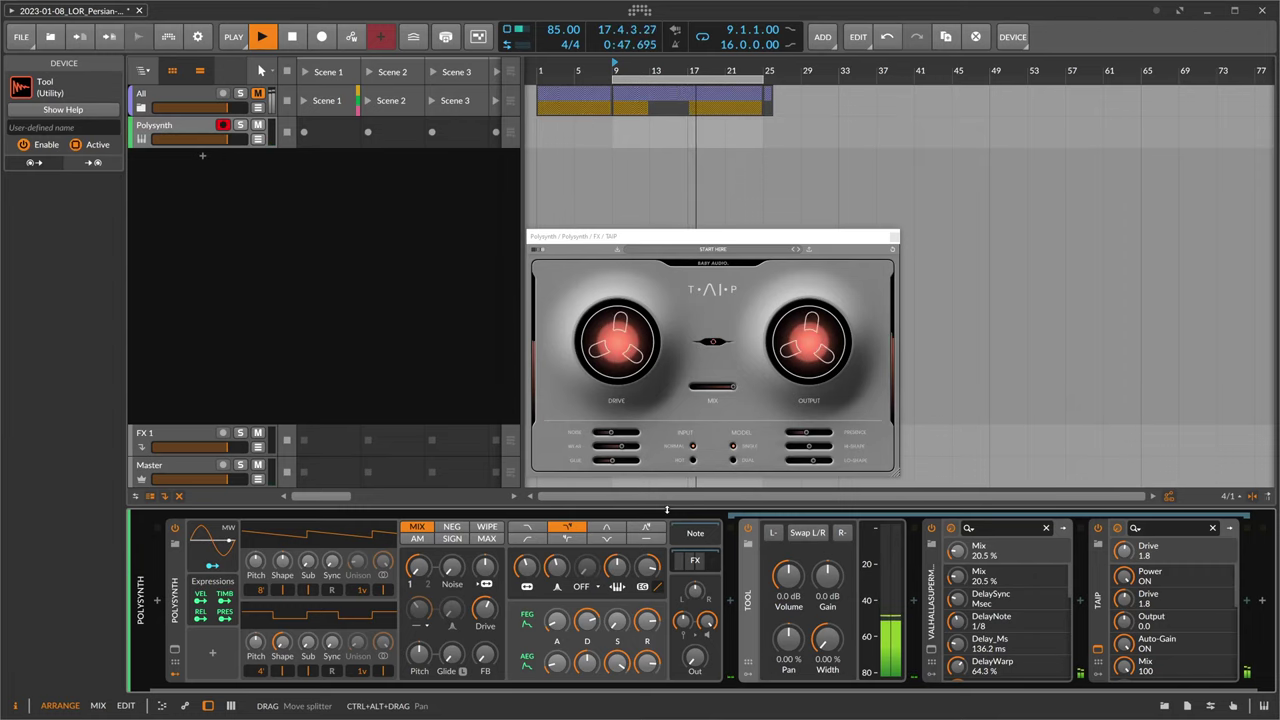
Reposition and enlarge TAIP's plug-in window over the arranger, and close it
{"action": "left_click_drag", "start_coordinate": [644, 236], "coordinate": [687, 224]}
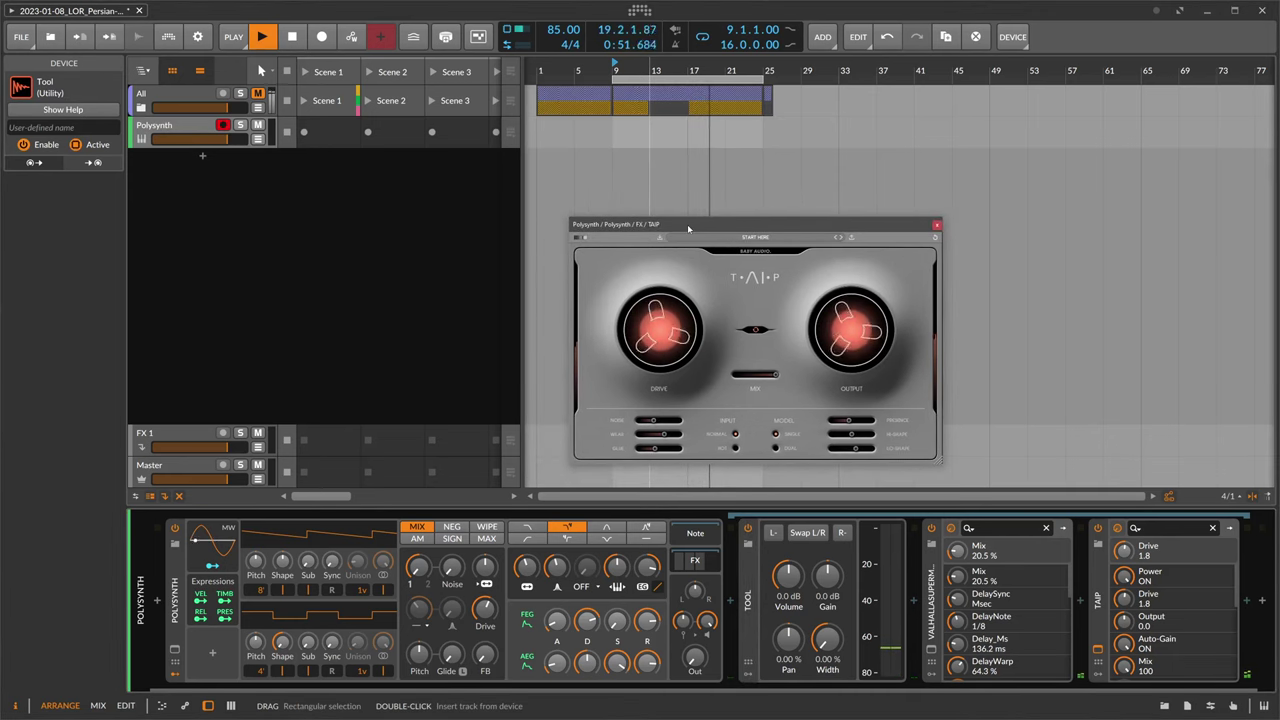
{"action": "left_click_drag", "start_coordinate": [687, 224], "coordinate": [657, 176]}
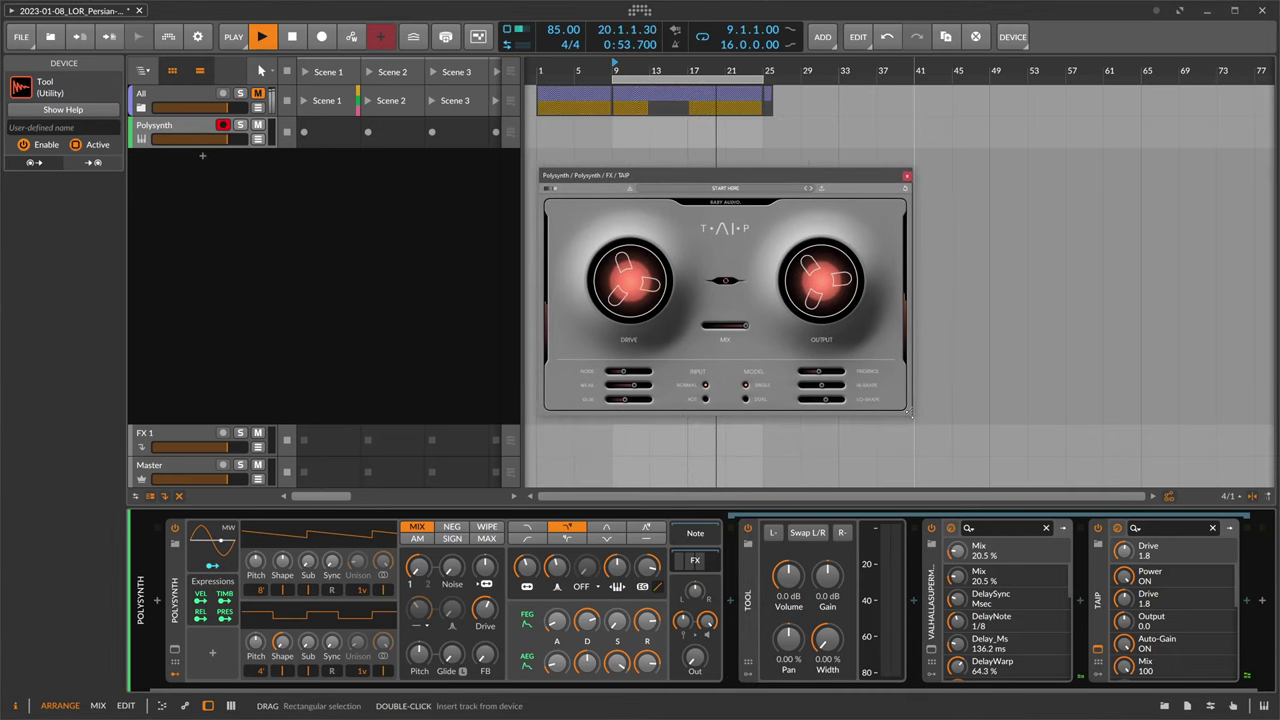
{"action": "left_click_drag", "start_coordinate": [910, 421], "coordinate": [1042, 530]}
{"action": "left_click_drag", "start_coordinate": [712, 176], "coordinate": [712, 172]}
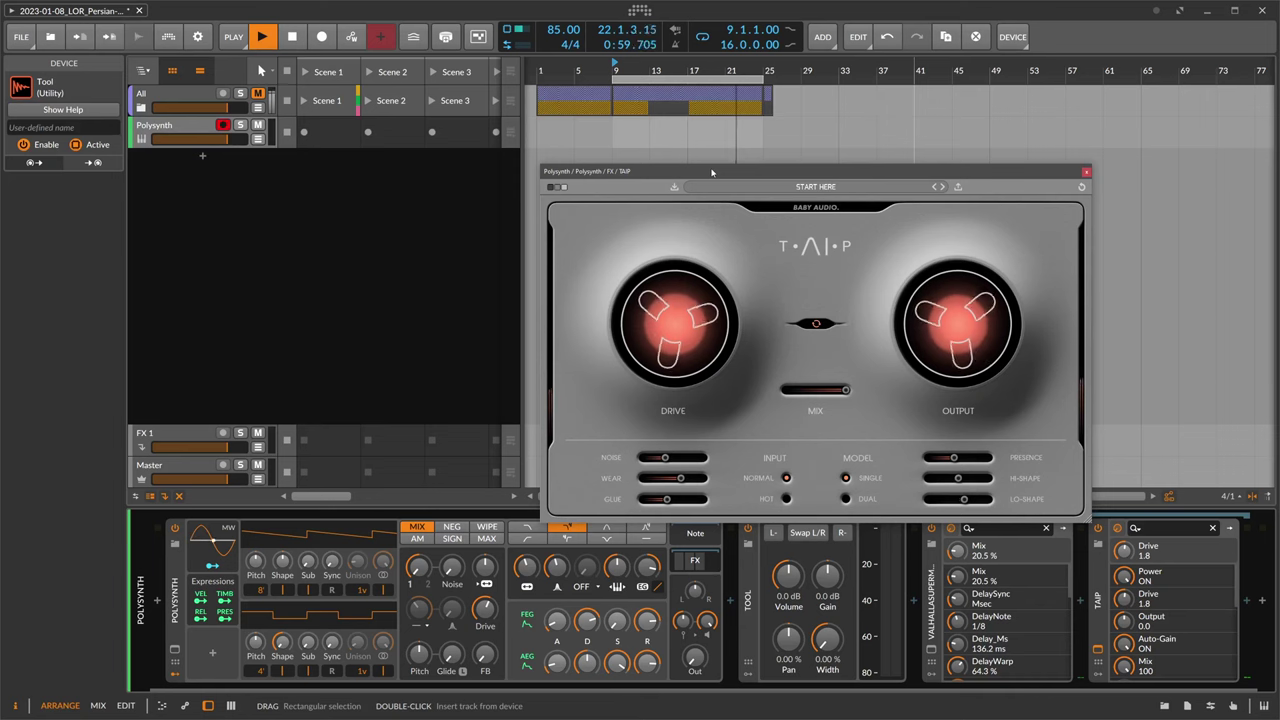
{"action": "key", "text": "Escape"}
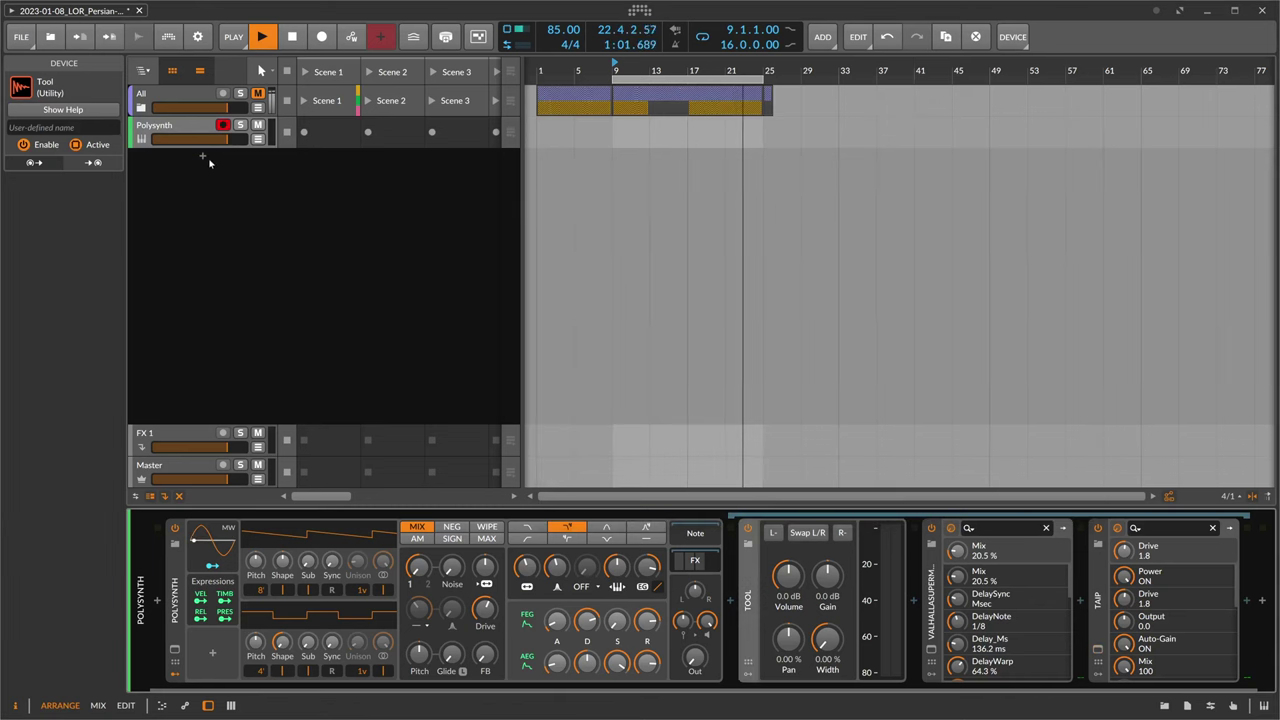
Add a new track below Polysynth that hosts the u-he Satin tape plug-in
{"action": "left_click", "coordinate": [202, 156]}
{"action": "type", "text": "s"}
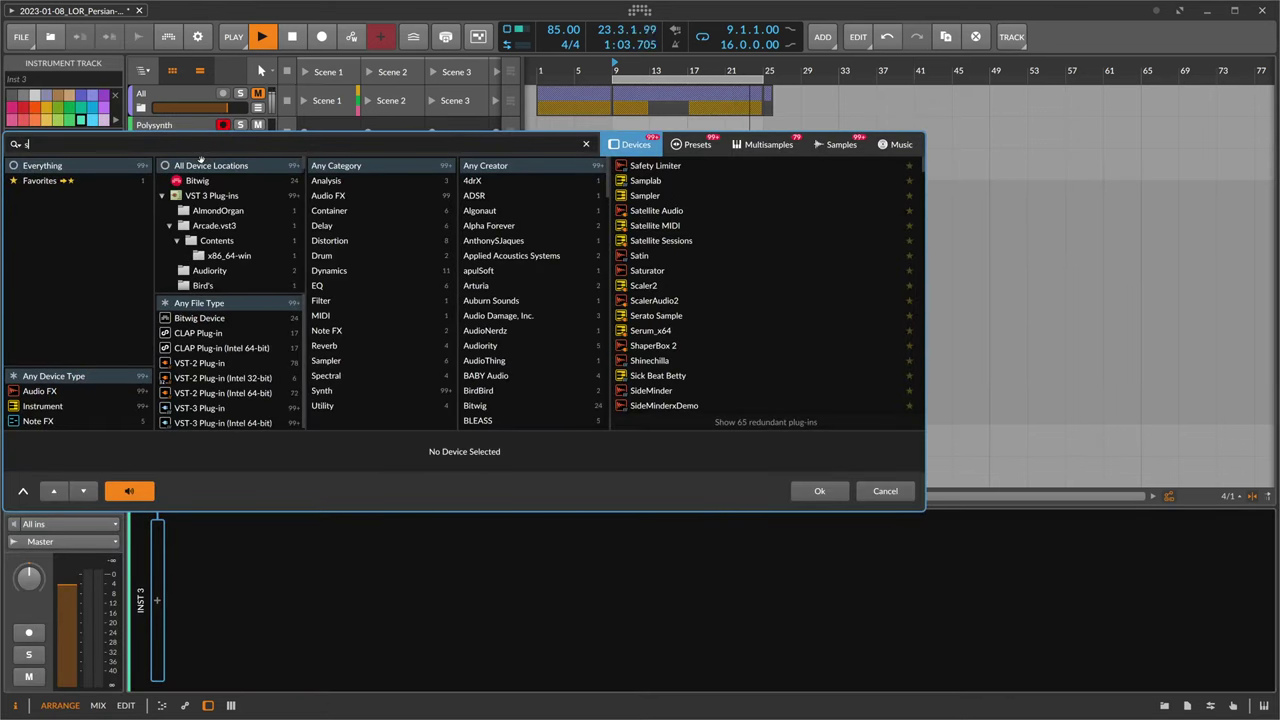
{"action": "type", "text": "at"}
{"action": "key", "text": "Down"}
{"action": "key", "text": "Down"}
{"action": "key", "text": "Down"}
{"action": "key", "text": "Down"}
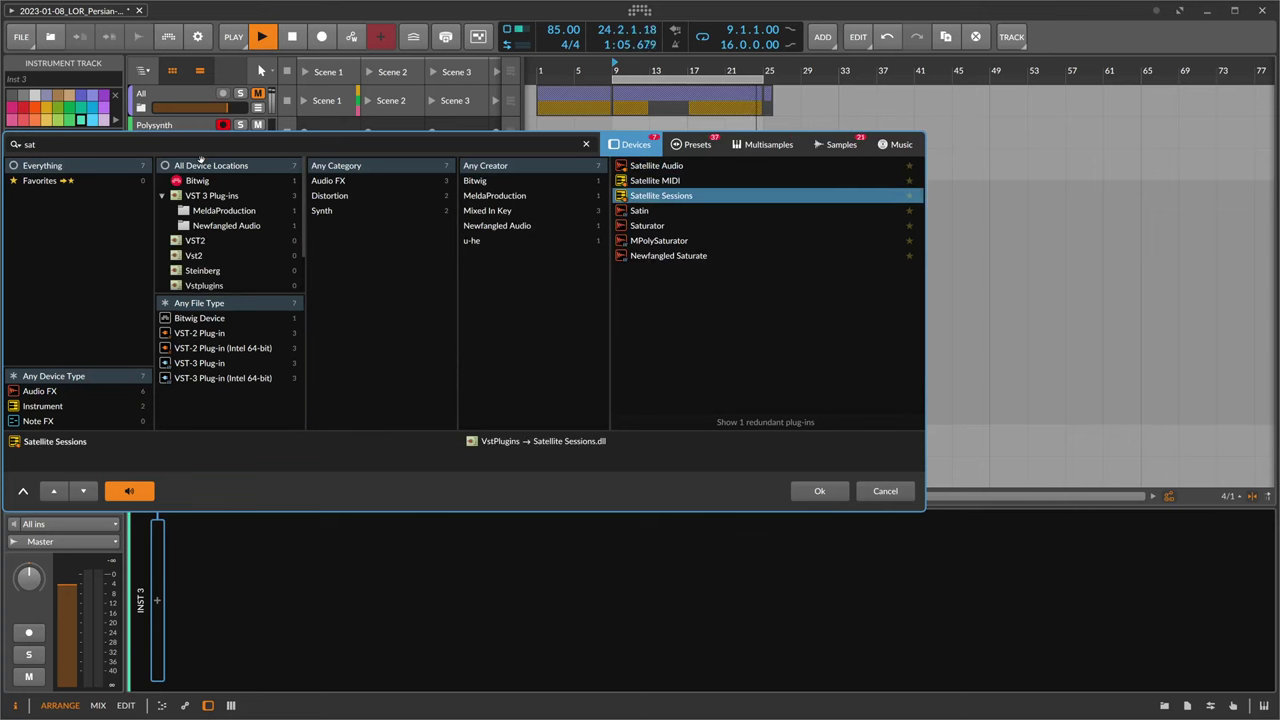
{"action": "key", "text": "Return"}
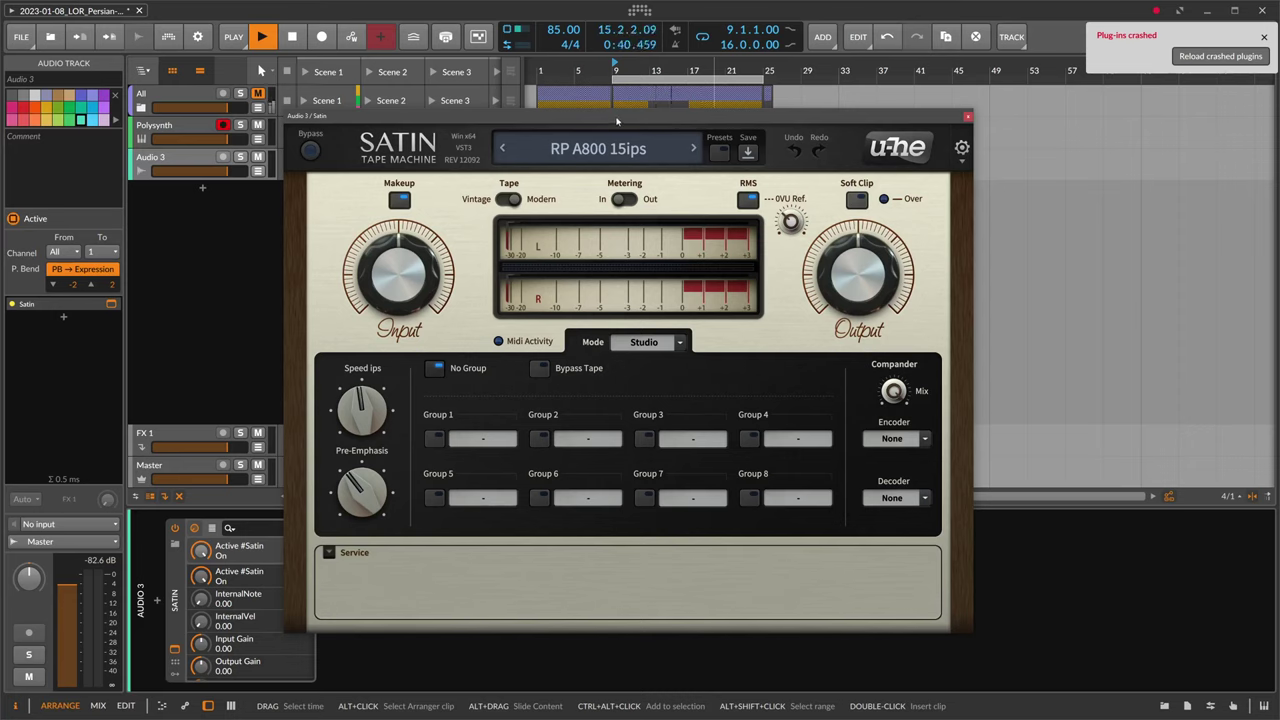
Close Satin's window and delete Satin from the Audio 3 track
{"action": "left_click", "coordinate": [966, 119]}
{"action": "left_click", "coordinate": [175, 600]}
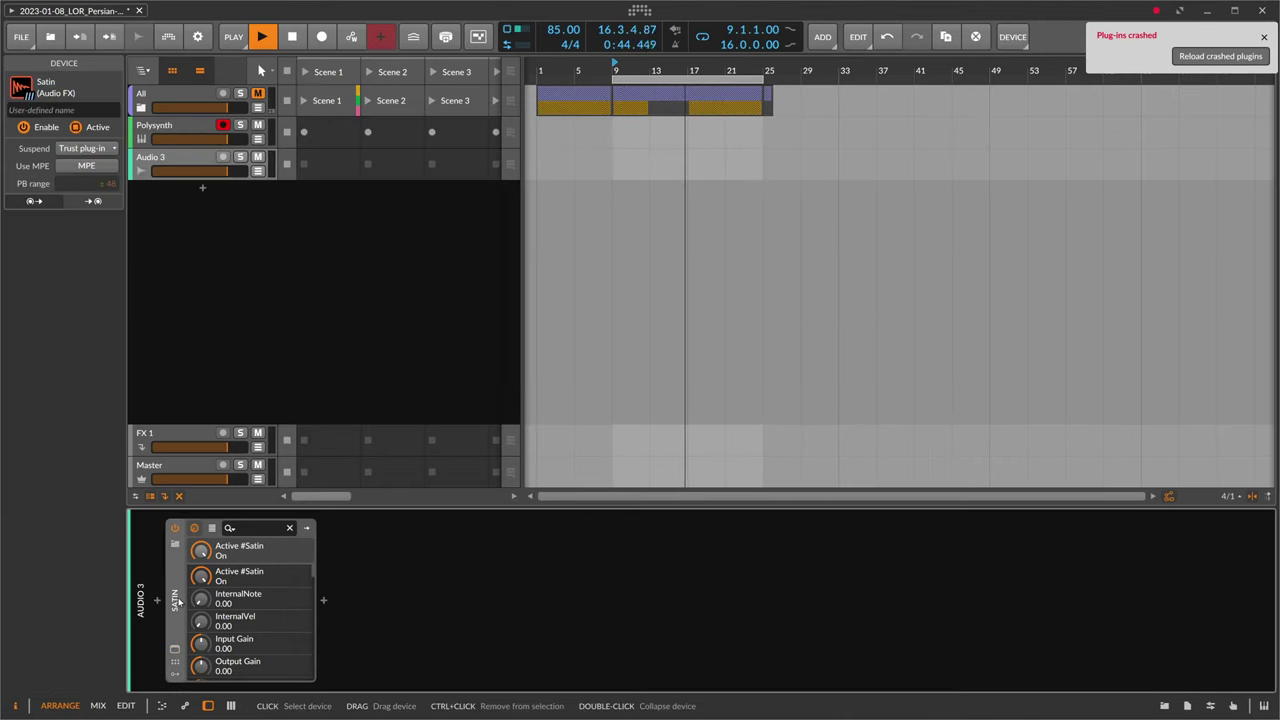
{"action": "key", "text": "Delete"}
Reopen TAIP's window on the Polysynth track and reload the crashed plug-ins
{"action": "left_click", "coordinate": [172, 135]}
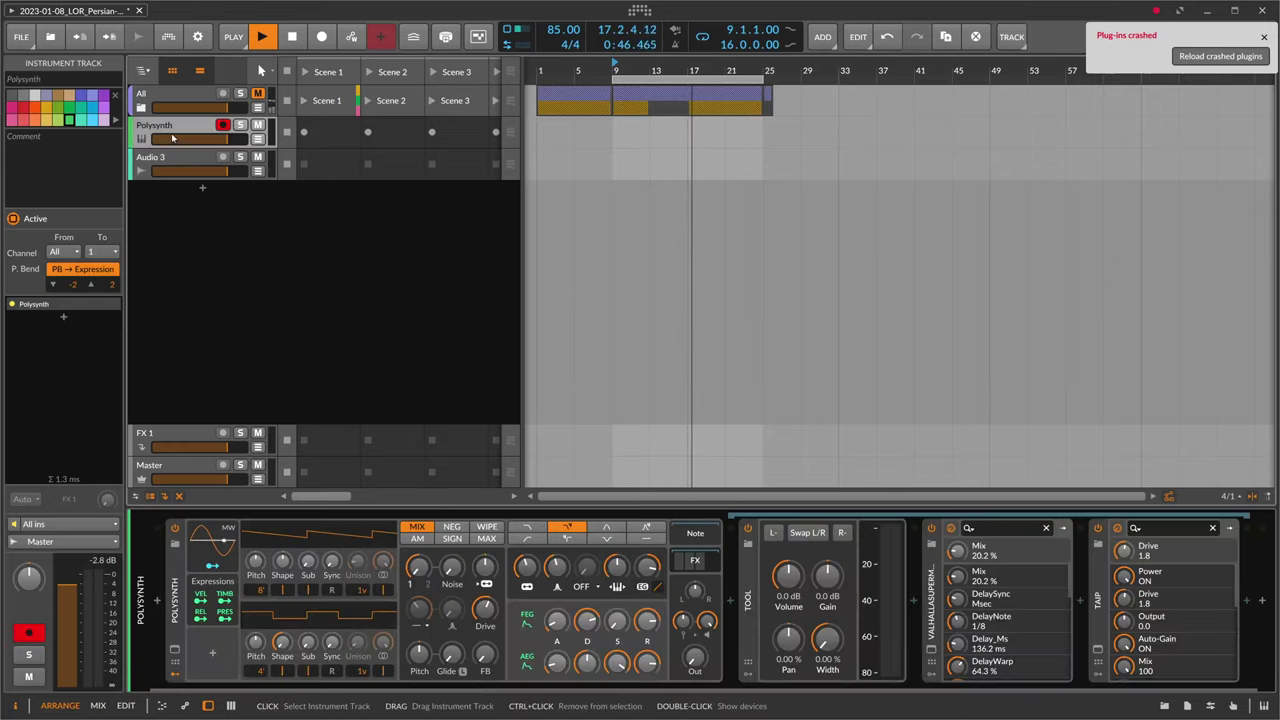
{"action": "left_click", "coordinate": [1097, 650]}
{"action": "left_click_drag", "start_coordinate": [765, 174], "coordinate": [771, 162]}
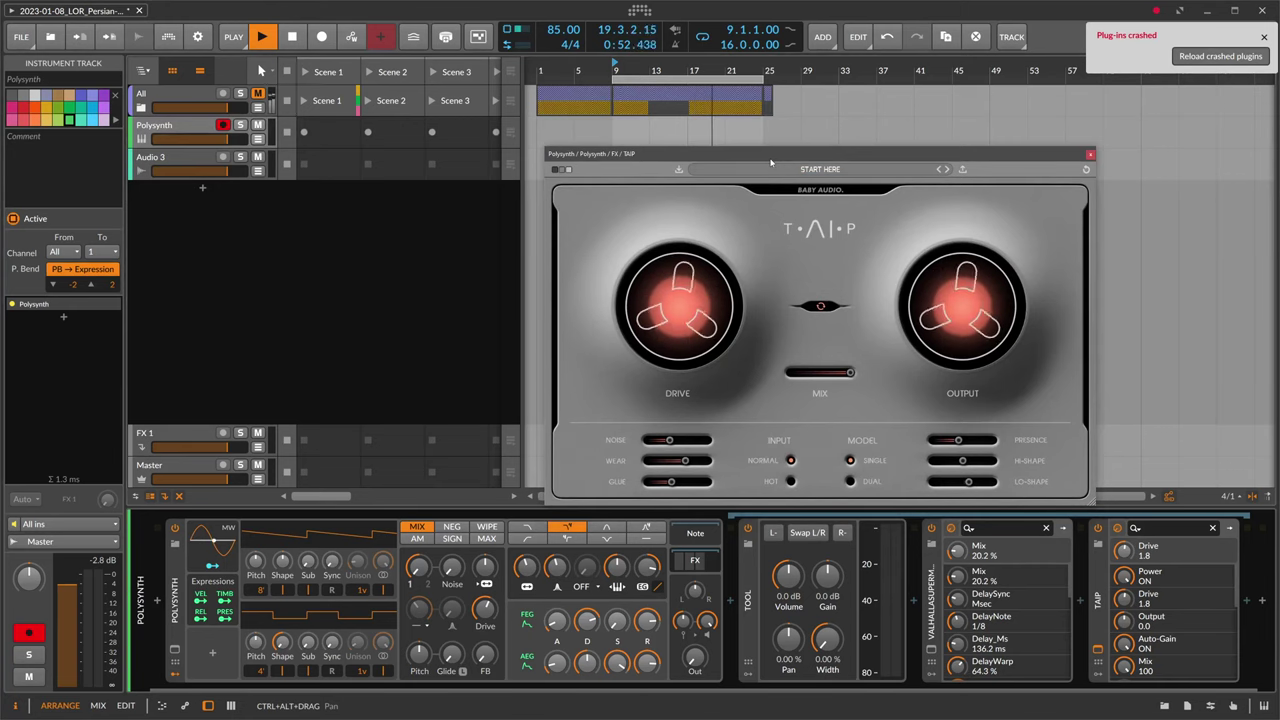
{"action": "left_click", "coordinate": [1220, 56]}
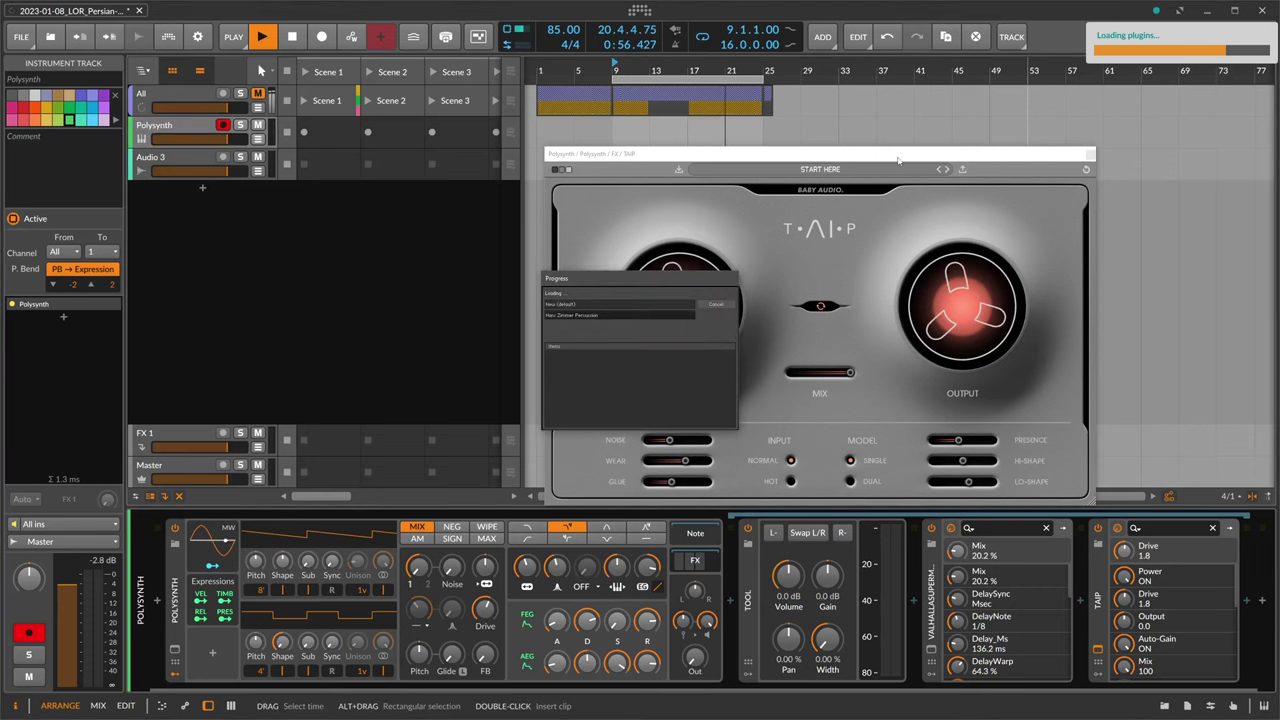
{"action": "left_click", "coordinate": [840, 158]}
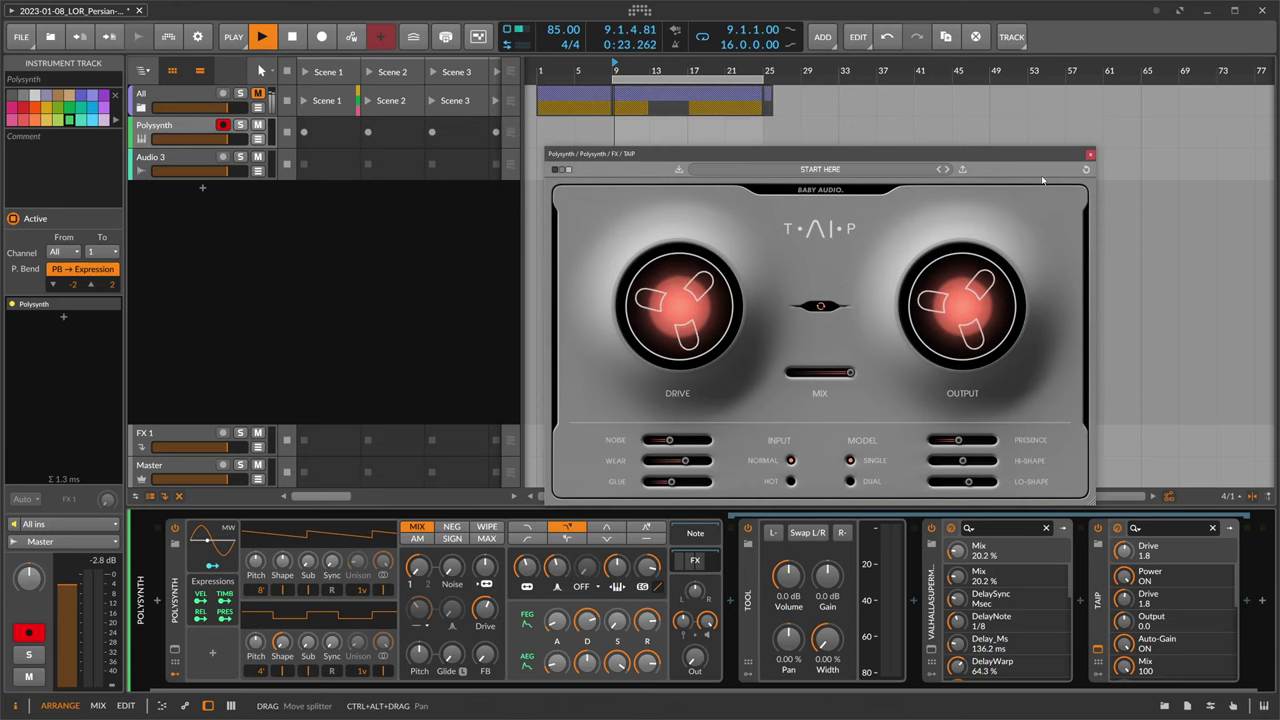
Close TAIP's window and delete the Polysynth device along with the two tracks below the All group
{"action": "left_click", "coordinate": [1090, 154]}
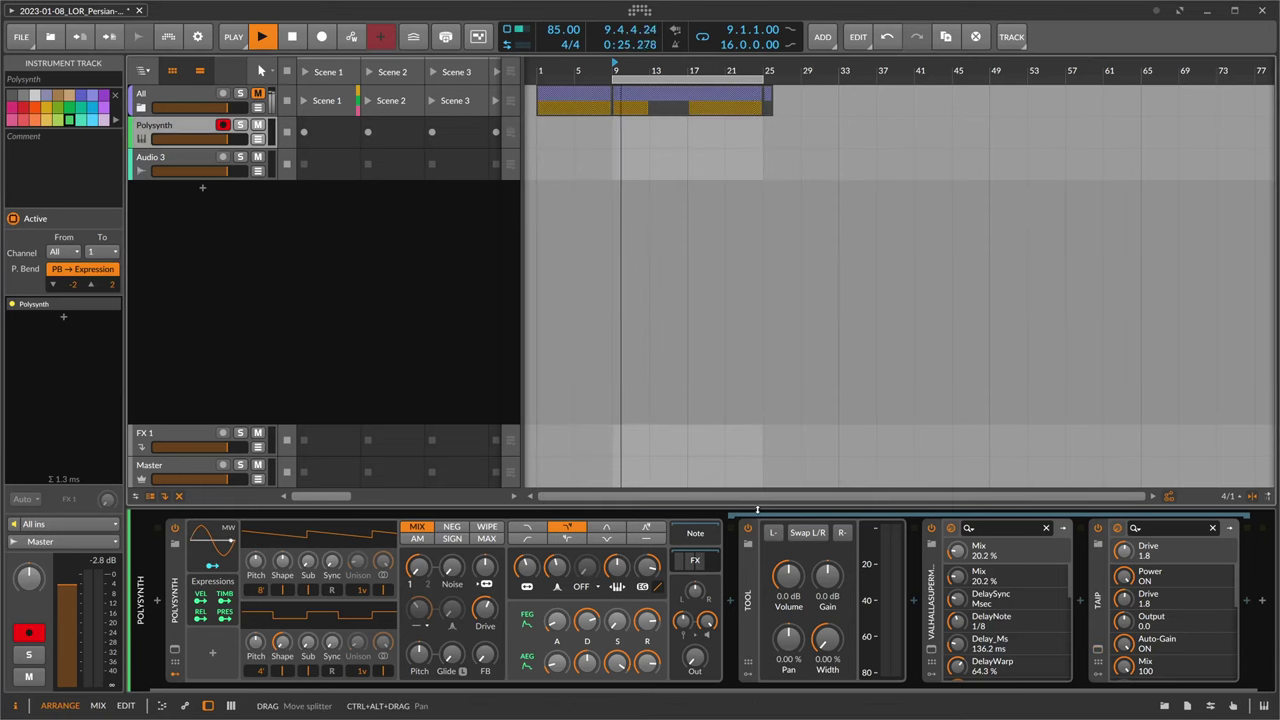
{"action": "left_click", "coordinate": [695, 560]}
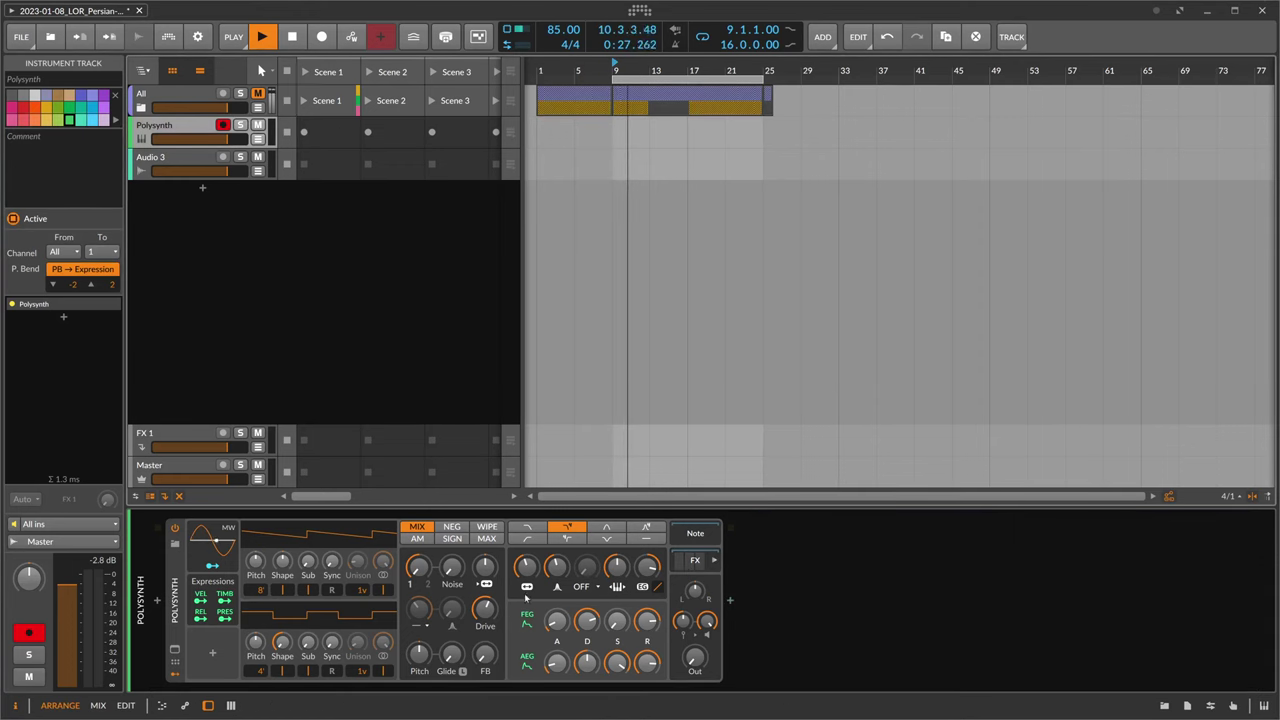
{"action": "left_click", "coordinate": [175, 162]}
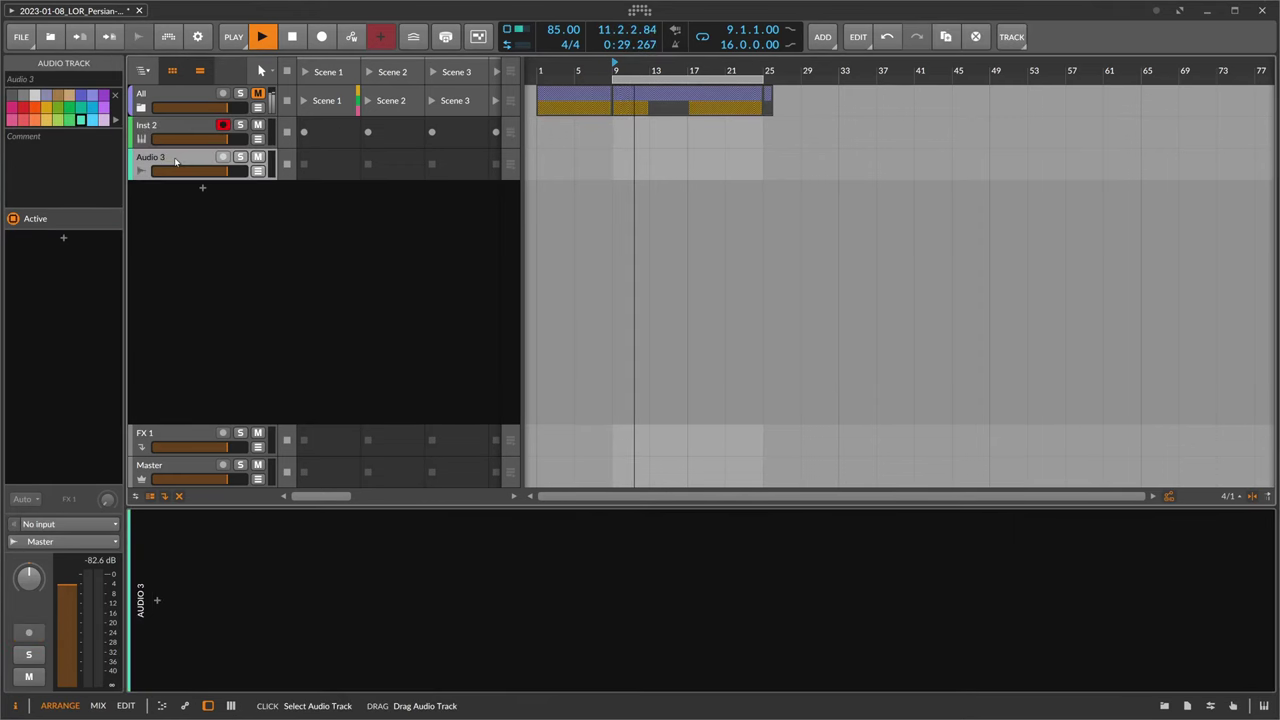
Expand the All group and solo the Drums group with its device chain shown
{"action": "left_click", "coordinate": [140, 108]}
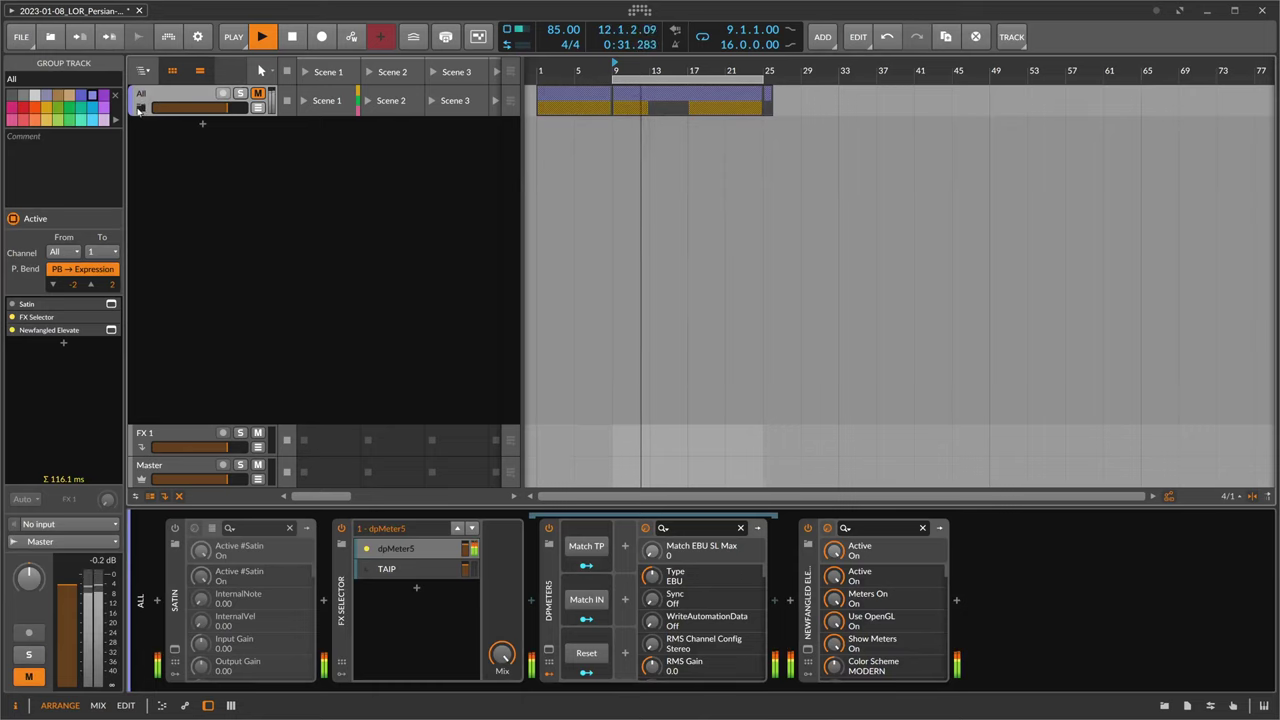
{"action": "left_click", "coordinate": [140, 108]}
{"action": "left_click", "coordinate": [182, 160]}
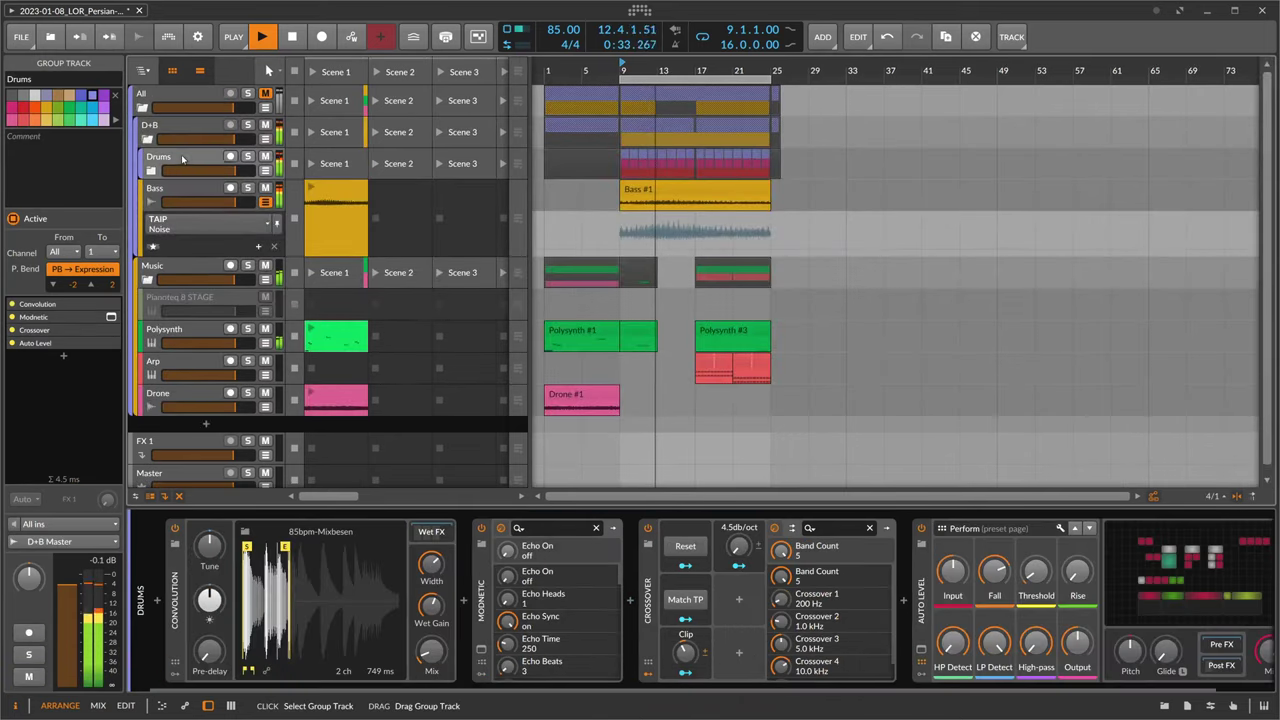
{"action": "left_click", "coordinate": [175, 94]}
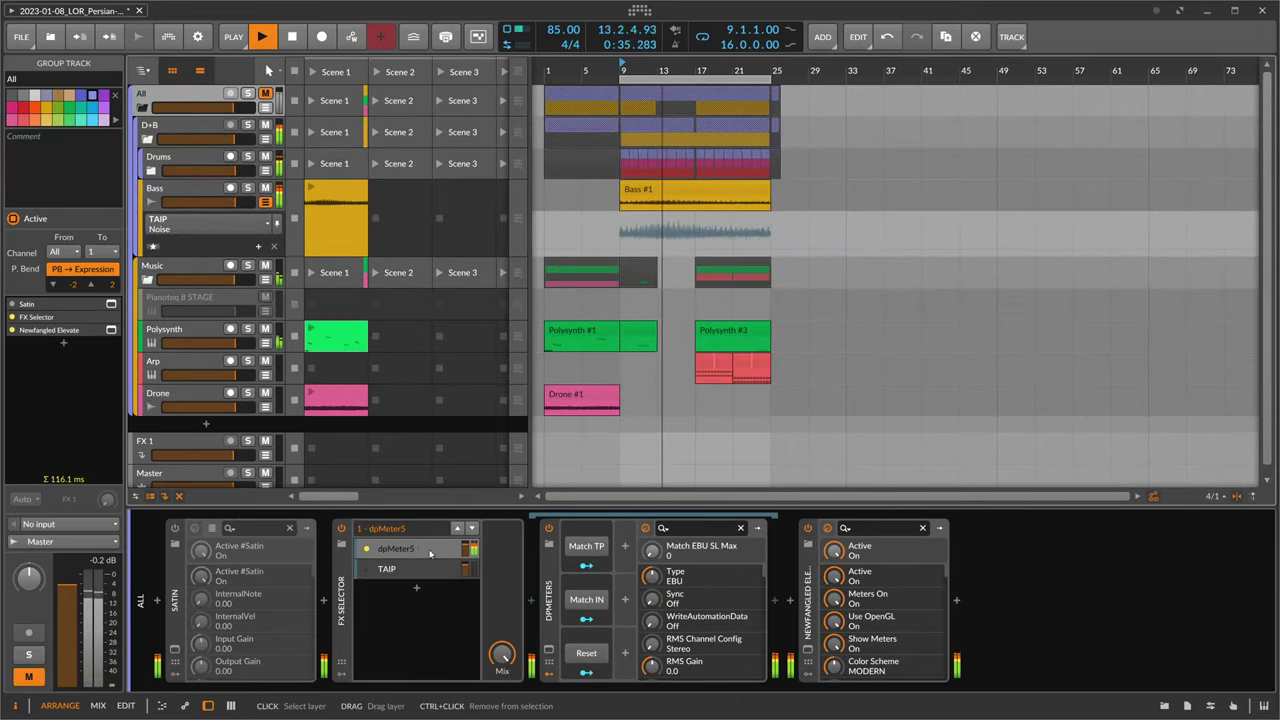
{"action": "left_click", "coordinate": [182, 160]}
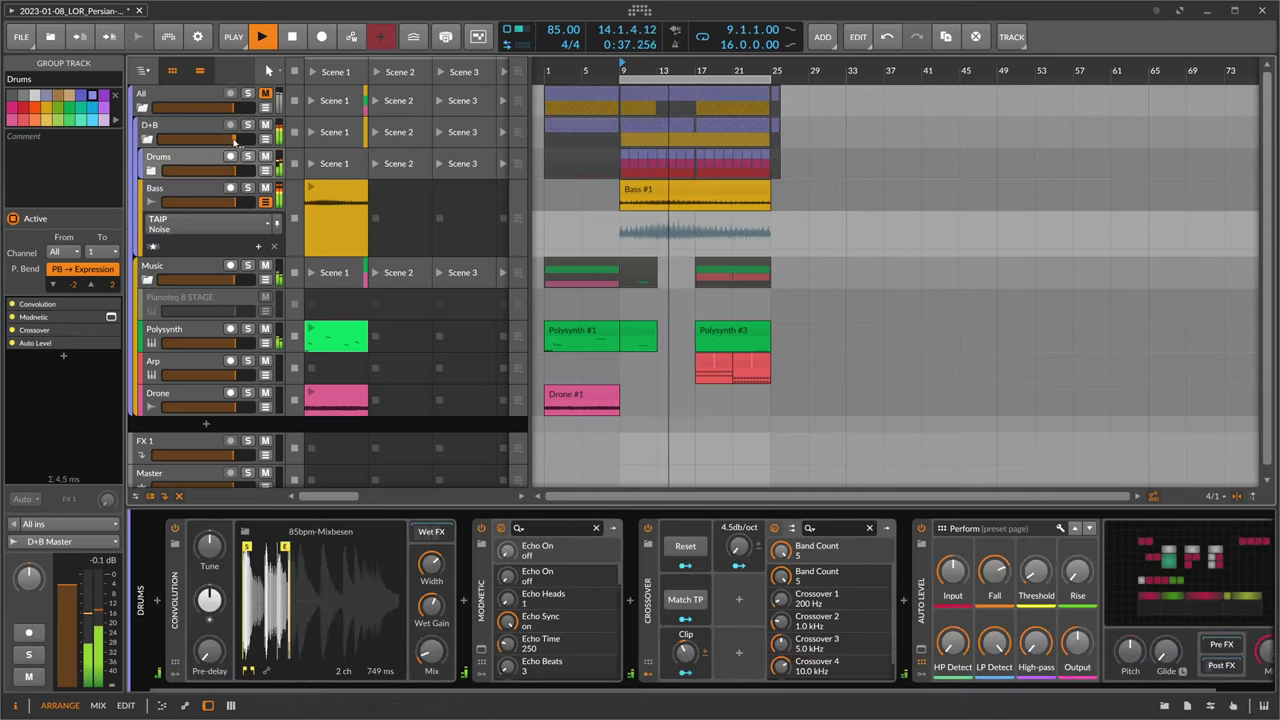
{"action": "left_click", "coordinate": [247, 156]}
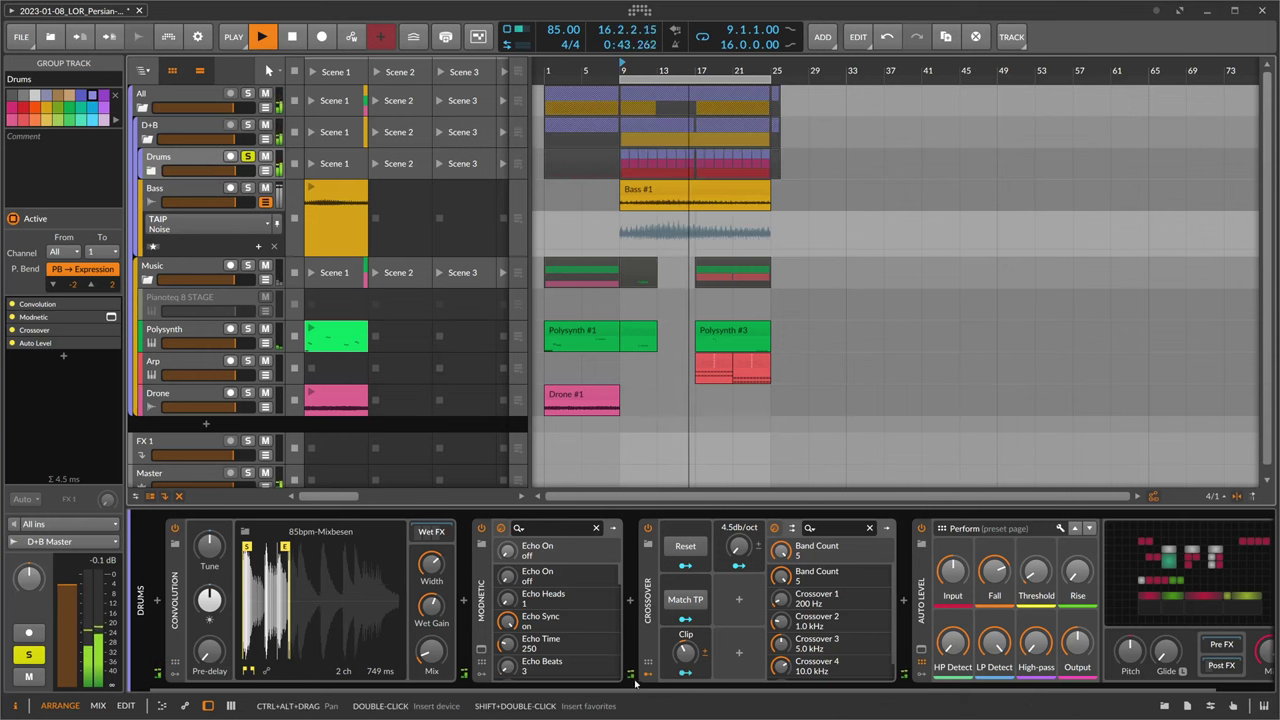
Insert TAIP between Crossover and Auto Level on the Drums group and set its Drive to 4.1
{"action": "scroll", "coordinate": [635, 686], "scroll_direction": "right", "scroll_amount": 2}
{"action": "left_click", "coordinate": [843, 600]}
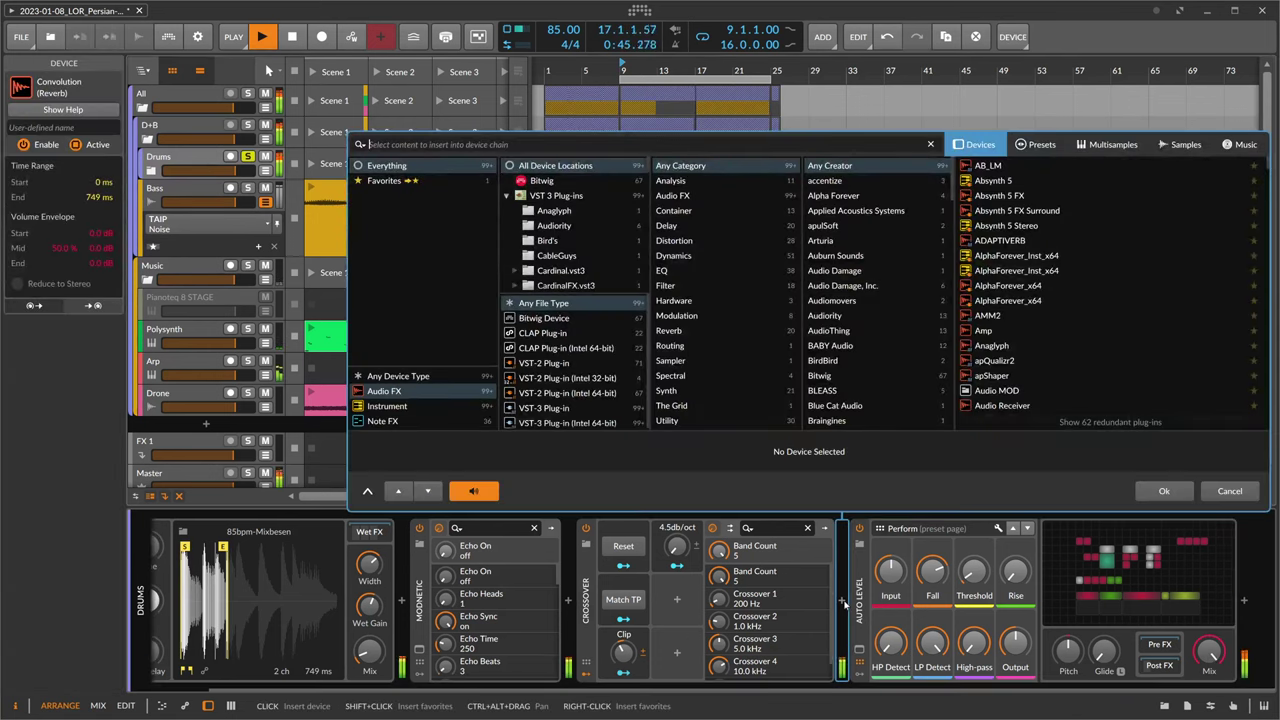
{"action": "type", "text": "taip"}
{"action": "key", "text": "Return"}
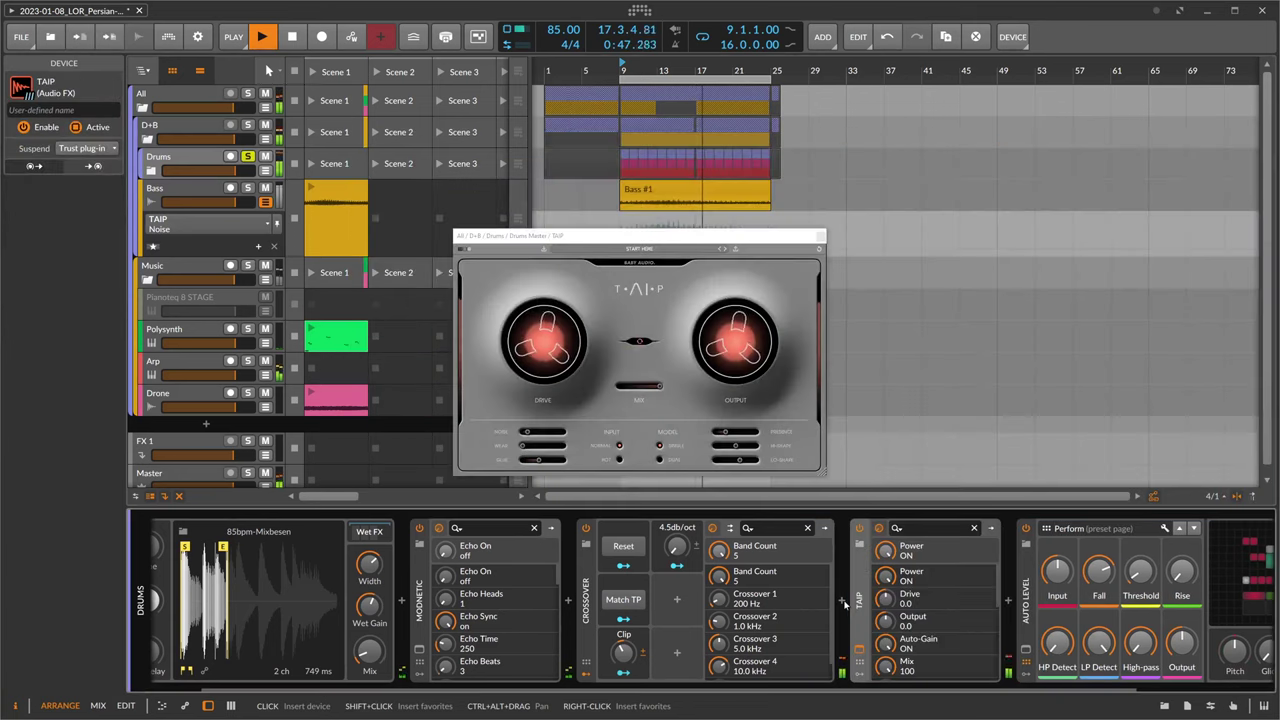
{"action": "left_click_drag", "start_coordinate": [556, 330], "coordinate": [560, 289]}
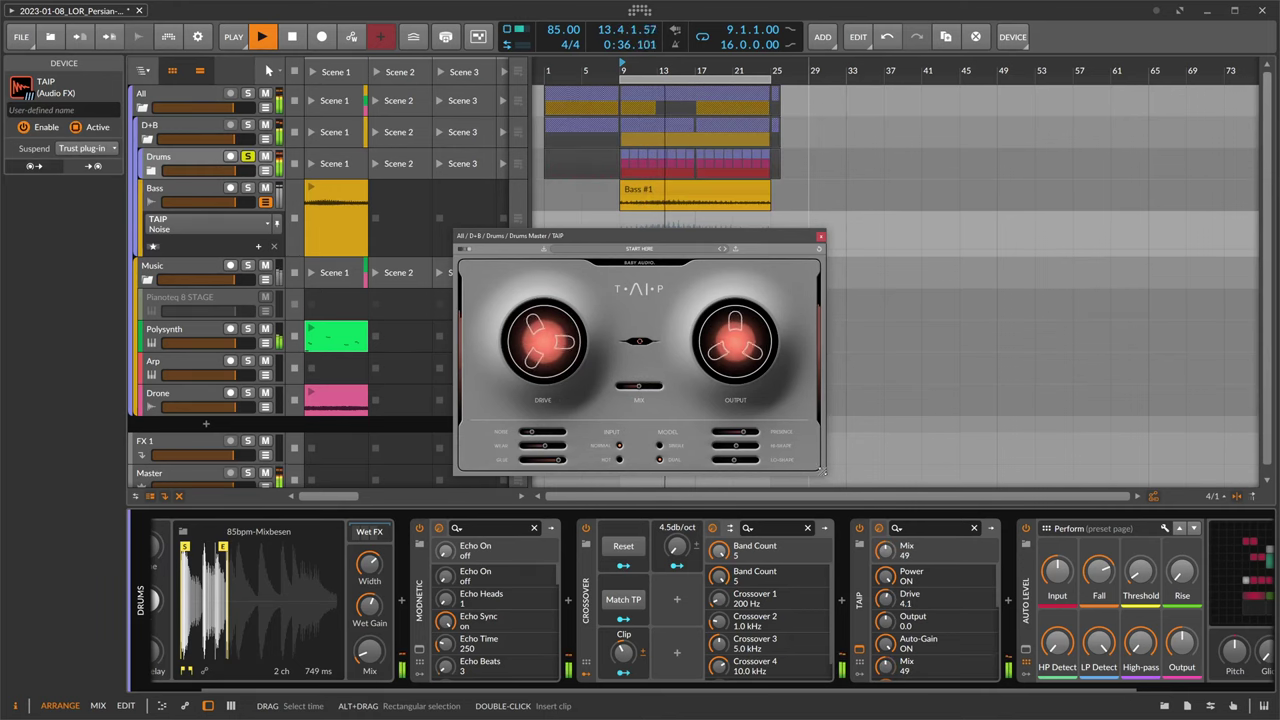
Enlarge TAIP's window, set Mix to 100, Model to Single and Noise to 9, and lower Wear and Glue
{"action": "left_click_drag", "start_coordinate": [824, 472], "coordinate": [1070, 627]}
{"action": "left_click_drag", "start_coordinate": [725, 235], "coordinate": [720, 115]}
{"action": "left_click_drag", "start_coordinate": [756, 358], "coordinate": [791, 358]}
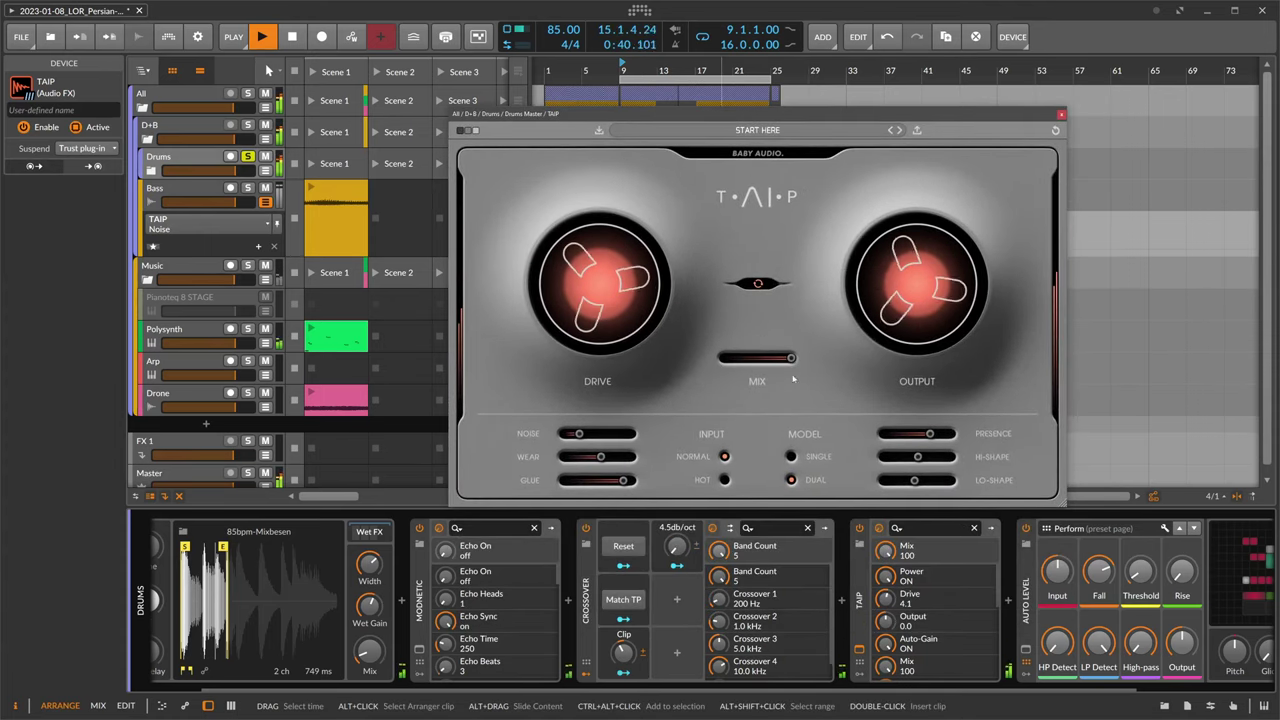
{"action": "left_click", "coordinate": [790, 456]}
{"action": "mouse_move", "coordinate": [597, 455]}
{"action": "left_mouse_down"}
{"action": "mouse_move", "coordinate": [628, 458]}
{"action": "mouse_move", "coordinate": [586, 458]}
{"action": "mouse_move", "coordinate": [572, 434]}
{"action": "mouse_move", "coordinate": [578, 457]}
{"action": "left_mouse_up"}
{"action": "left_click_drag", "start_coordinate": [572, 434], "coordinate": [569, 434]}
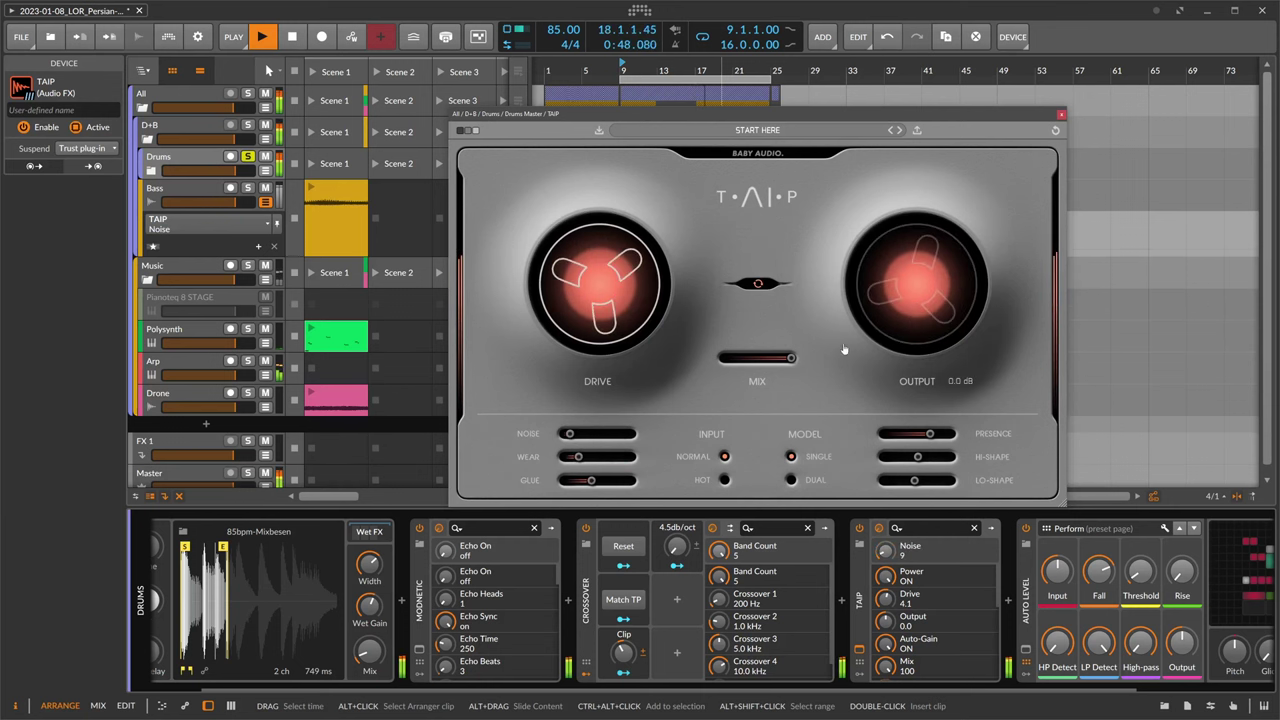
Stop playback and delete TAIP from the Drums group's device chain
{"action": "left_click", "coordinate": [112, 388]}
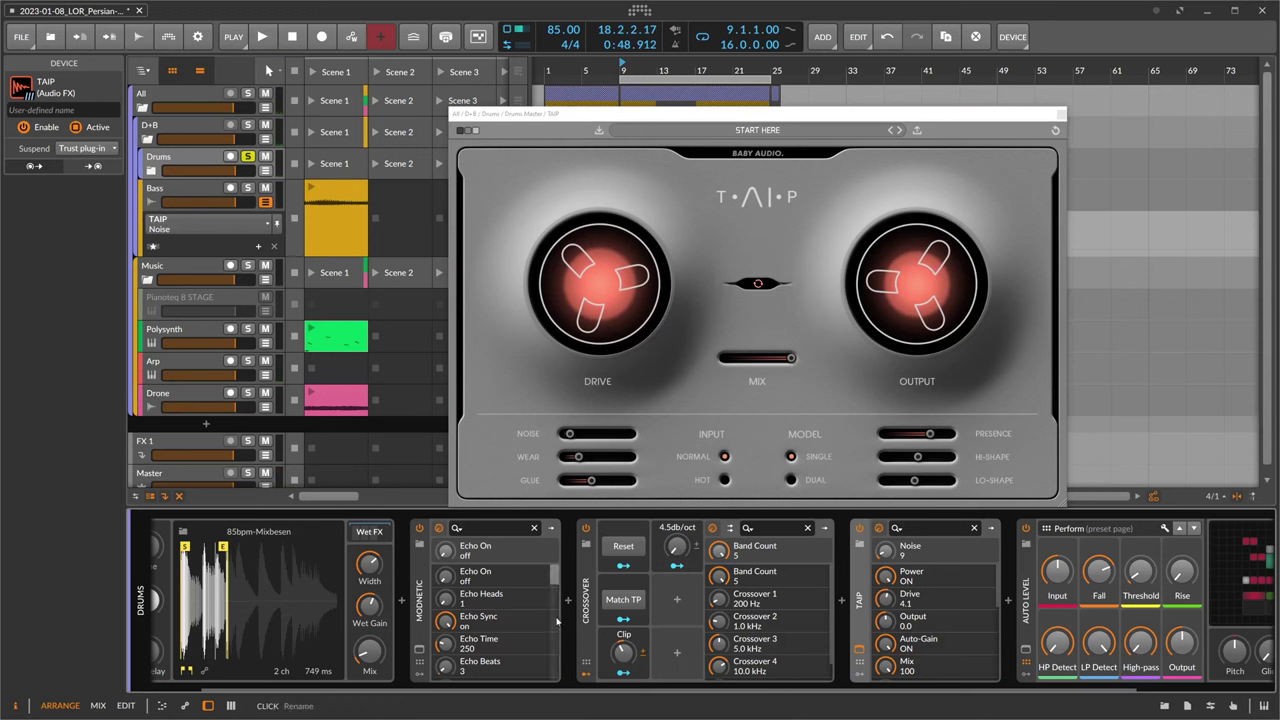
{"action": "key", "text": "Delete"}
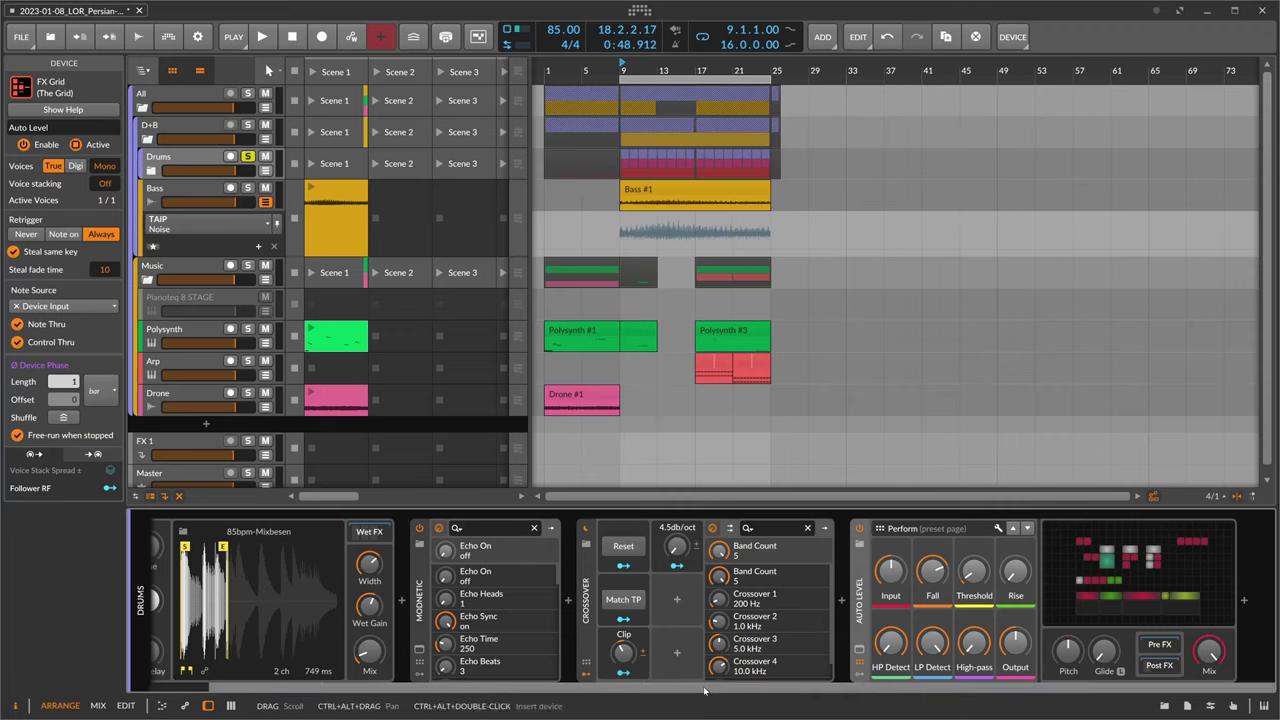
{"action": "scroll", "coordinate": [470, 688], "scroll_direction": "left", "scroll_amount": 2}
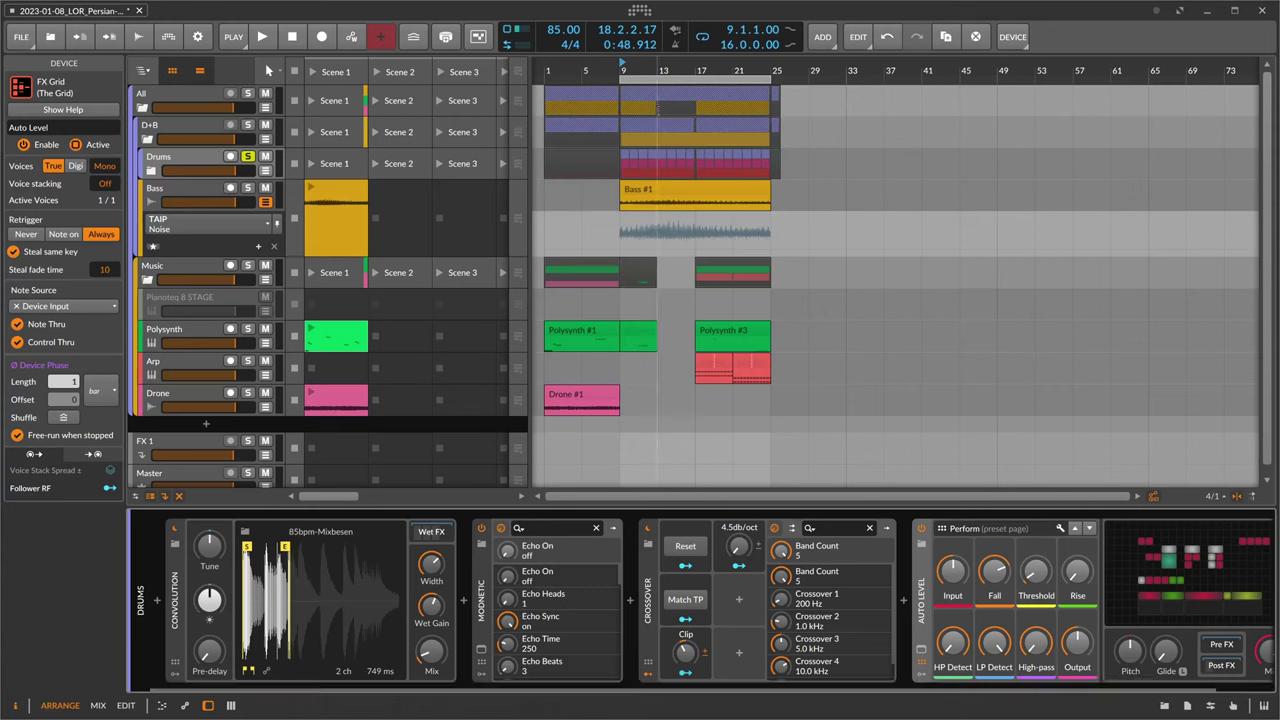
Set the playback start to bar 9, unsolo Drums and show the D+B group's device chain
{"action": "left_click", "coordinate": [623, 70]}
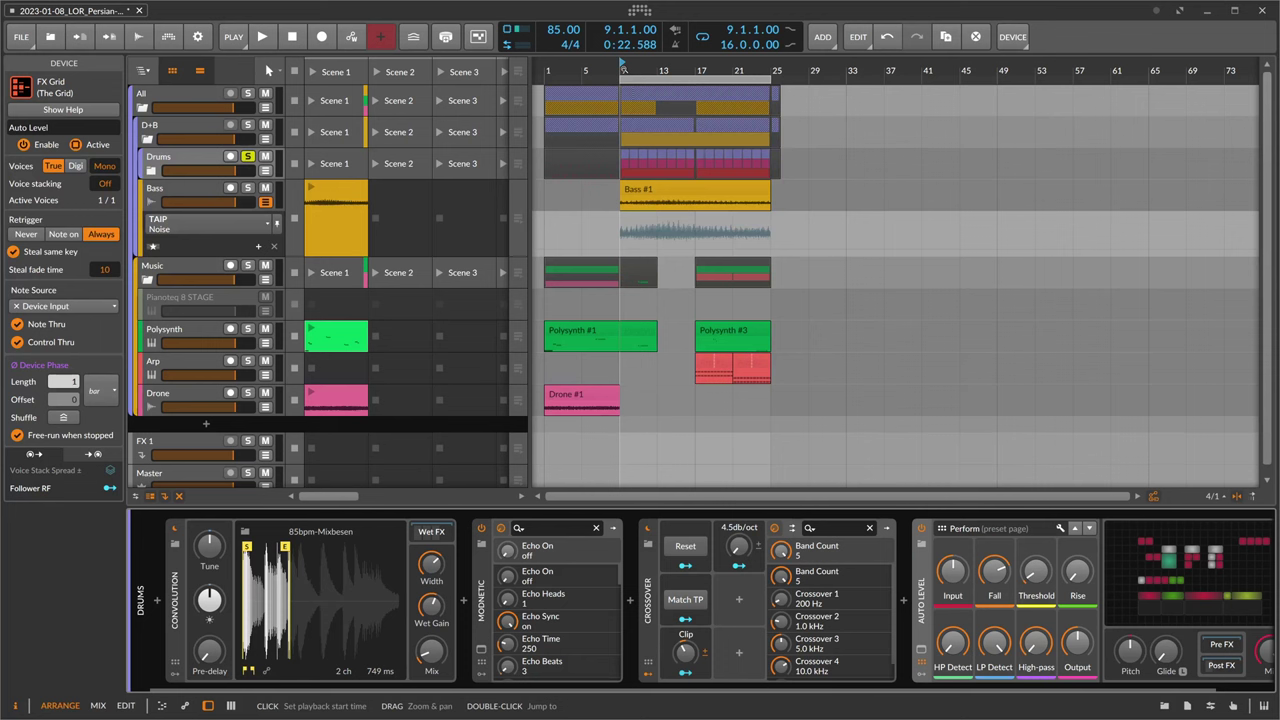
{"action": "left_click", "coordinate": [205, 128]}
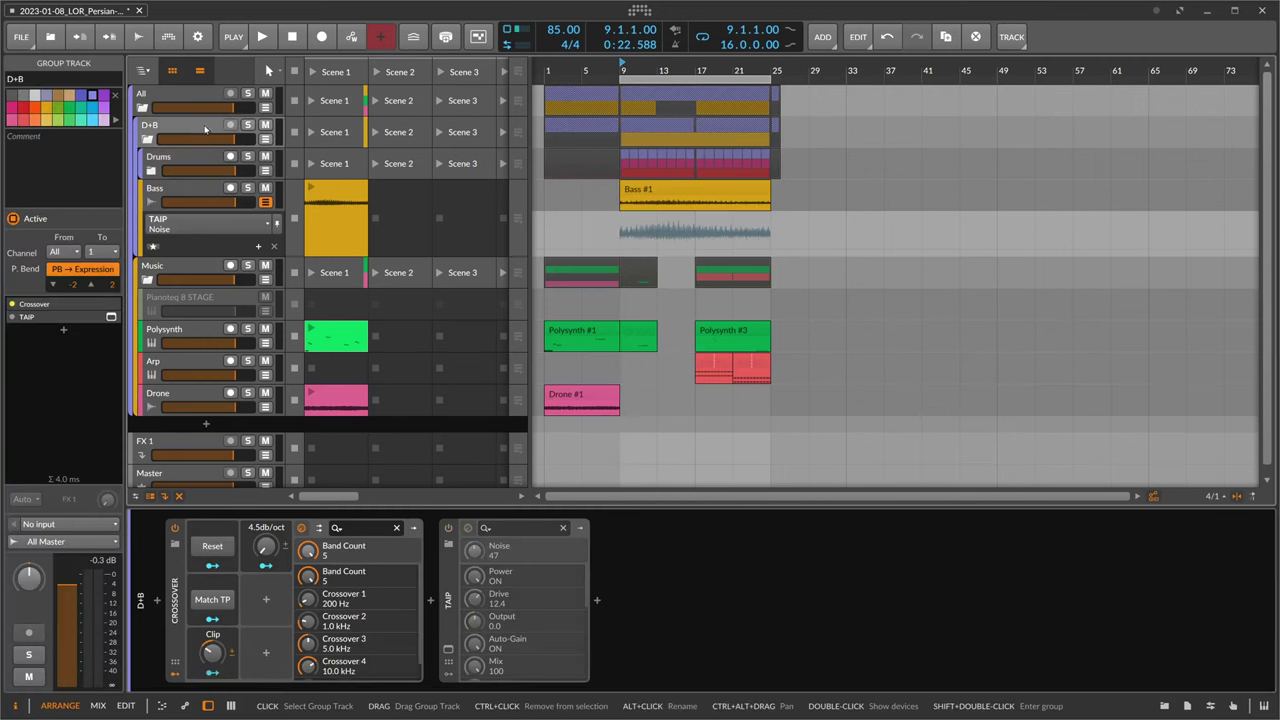
Show the All group's device chain and play the arrangement from bar 1
{"action": "left_click", "coordinate": [172, 102]}
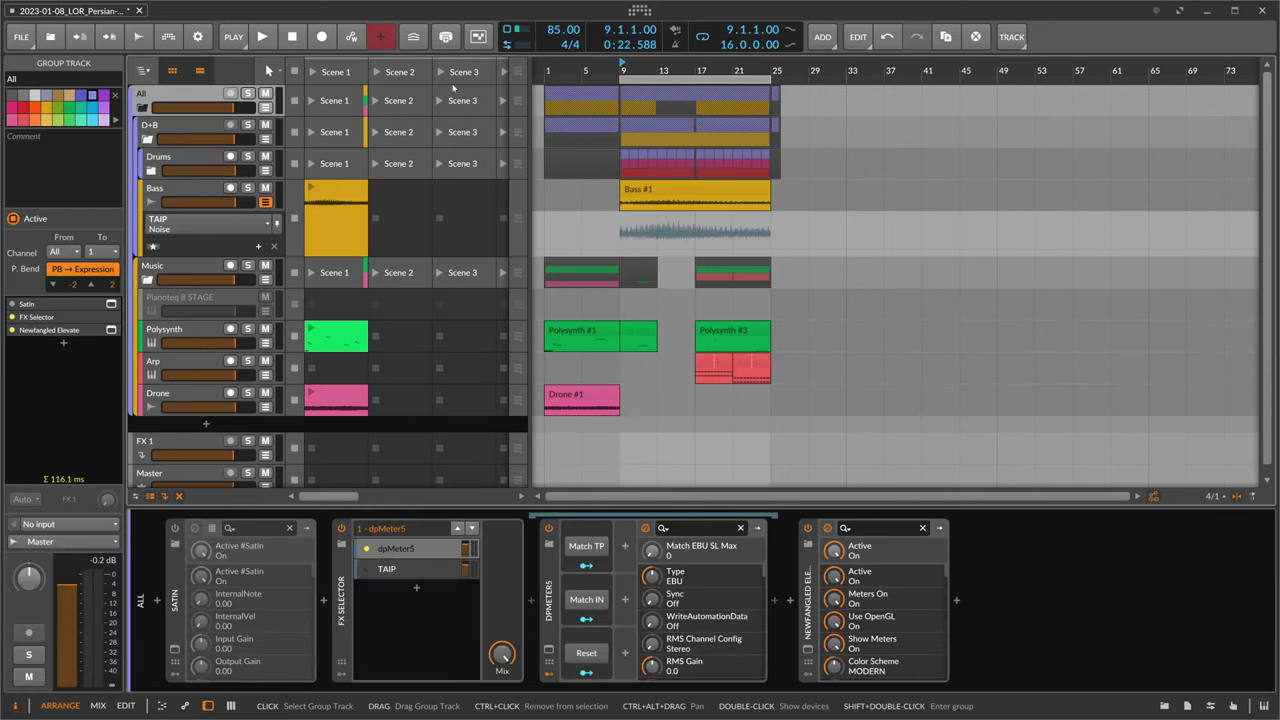
{"action": "double_click", "coordinate": [551, 74]}
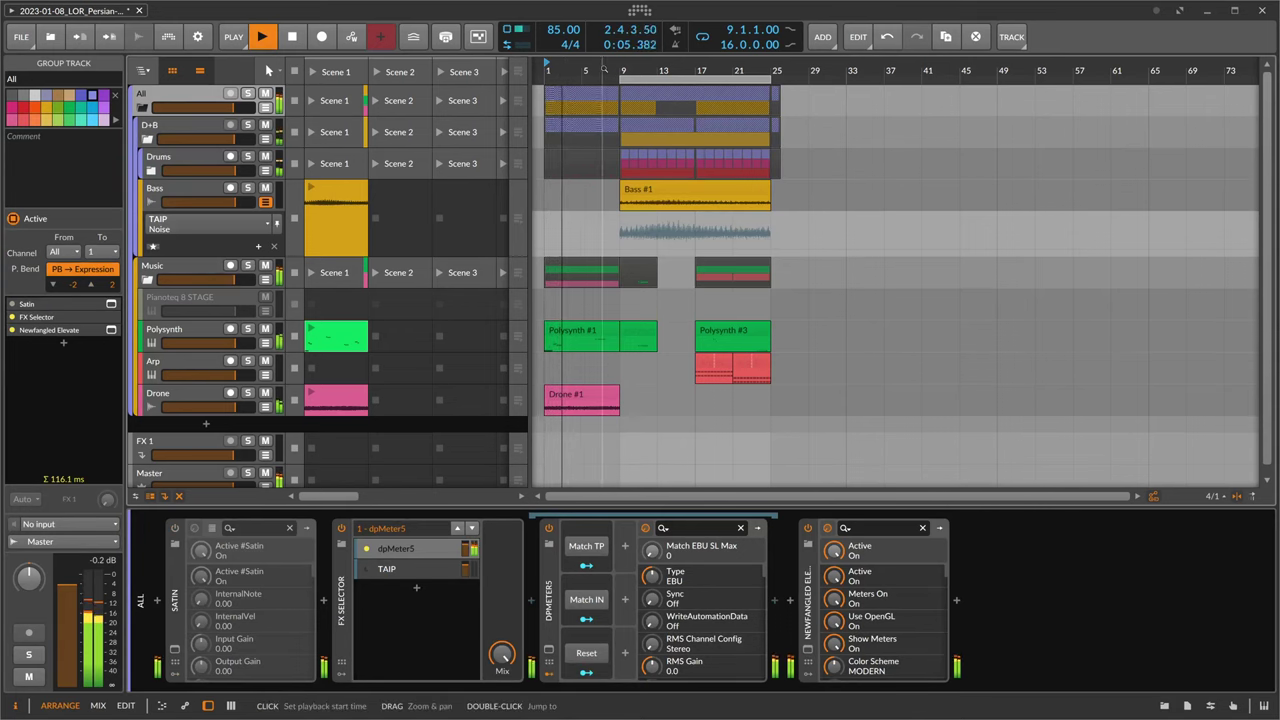
{"action": "left_click_drag", "start_coordinate": [589, 69], "coordinate": [589, 100]}
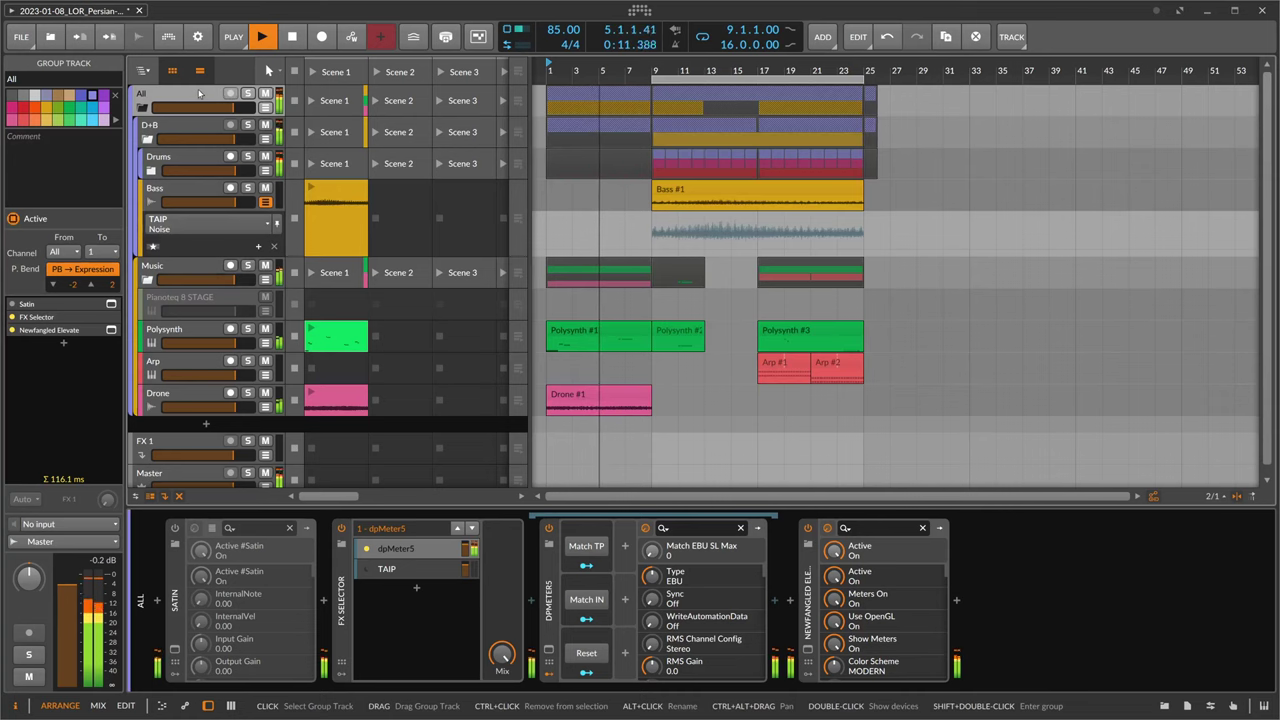
Make TAIP the active layer of the All group's FX Selector and delete Satin from the chain
{"action": "left_click", "coordinate": [378, 571]}
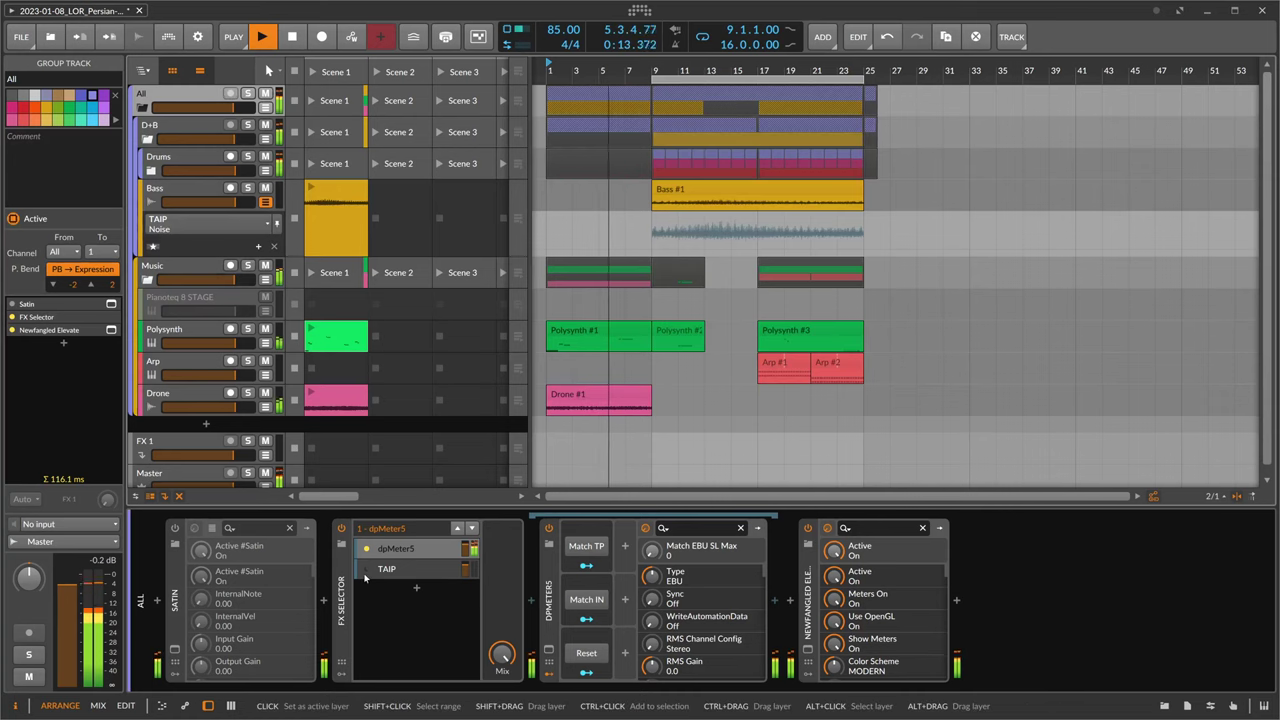
{"action": "left_click", "coordinate": [174, 594]}
{"action": "key", "text": "Delete"}
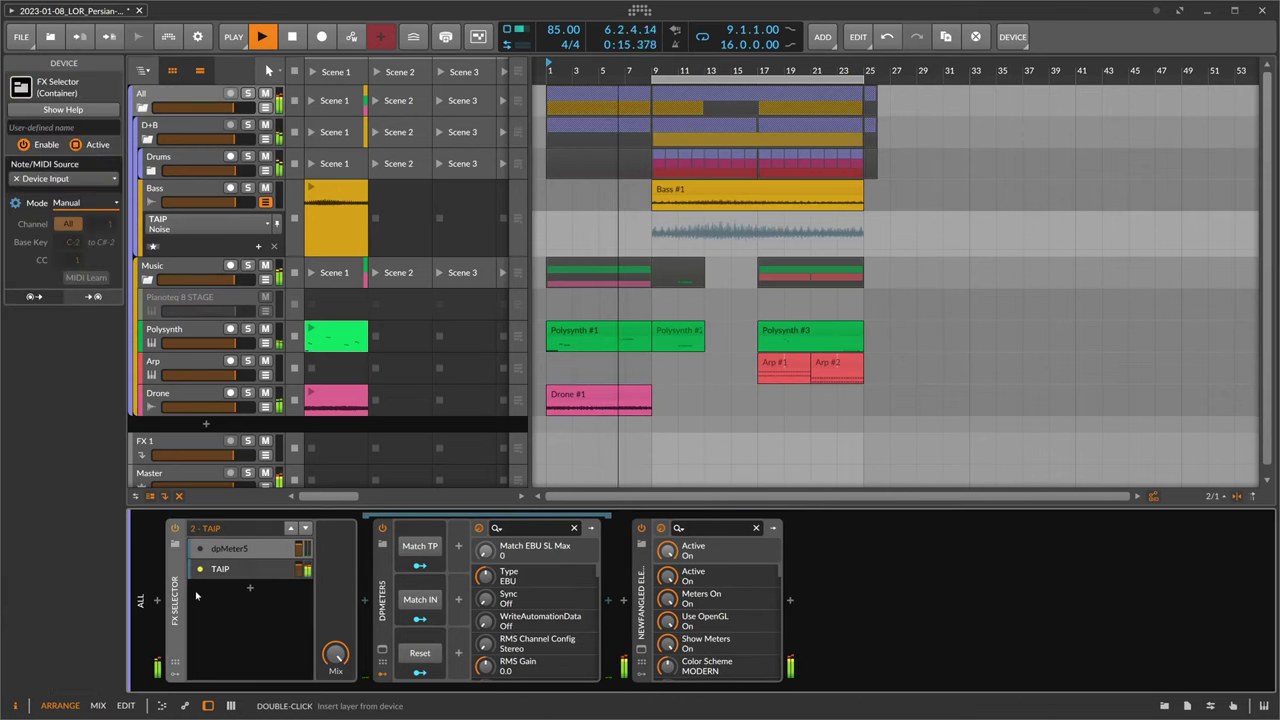
In the All group's TAIP layer, set TAIP's Drive to 1.4 dB and raise Noise slightly, closing the plugin window when finished
{"action": "left_click_drag", "start_coordinate": [561, 70], "coordinate": [714, 96]}
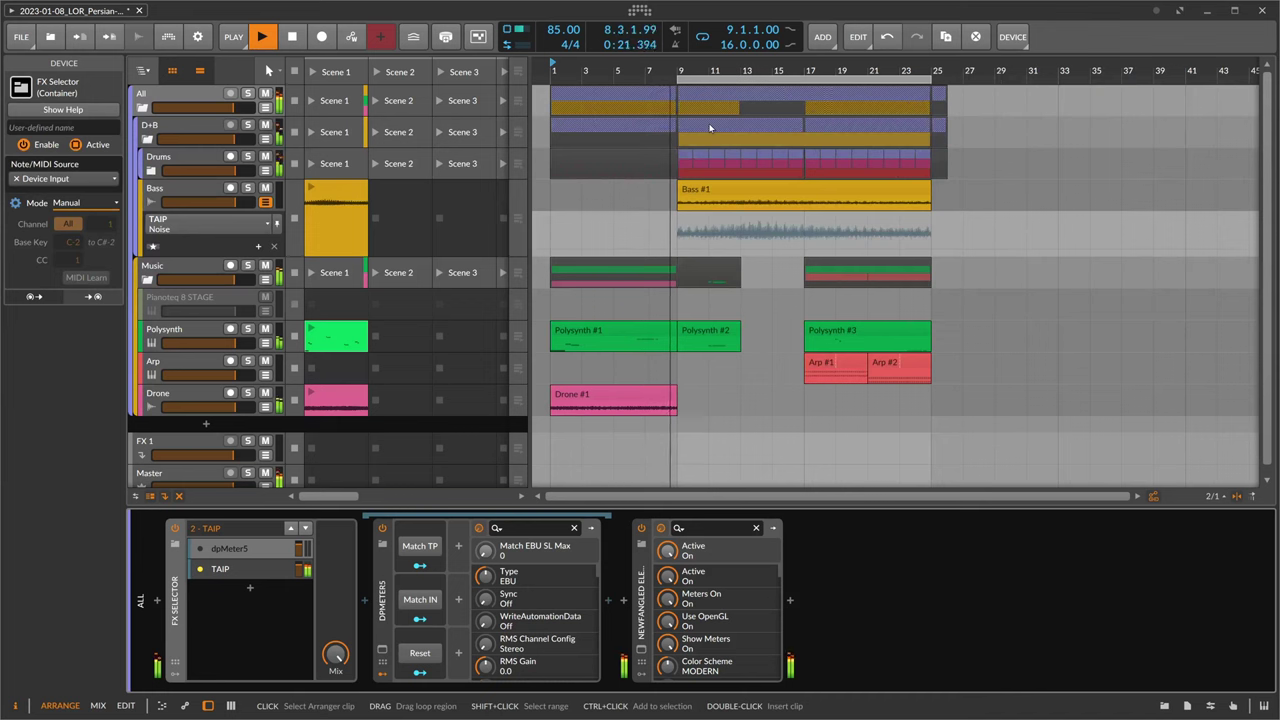
{"action": "left_click", "coordinate": [186, 94]}
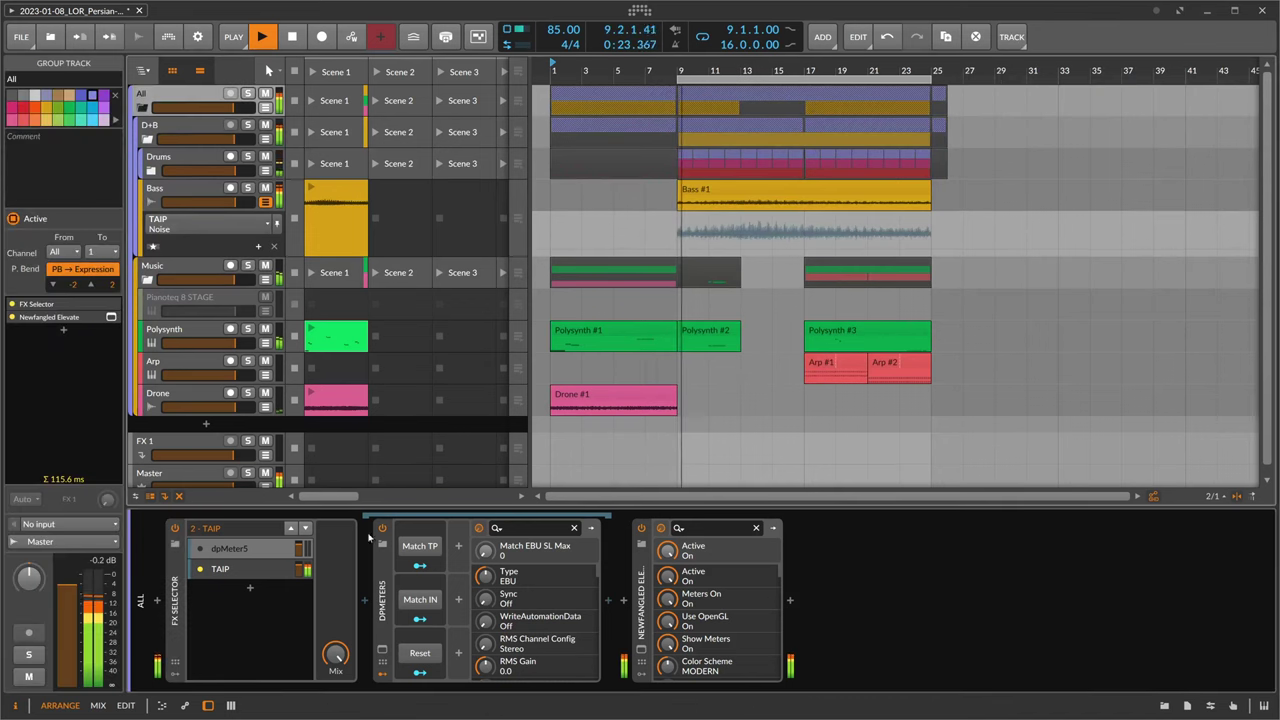
{"action": "double_click", "coordinate": [242, 569]}
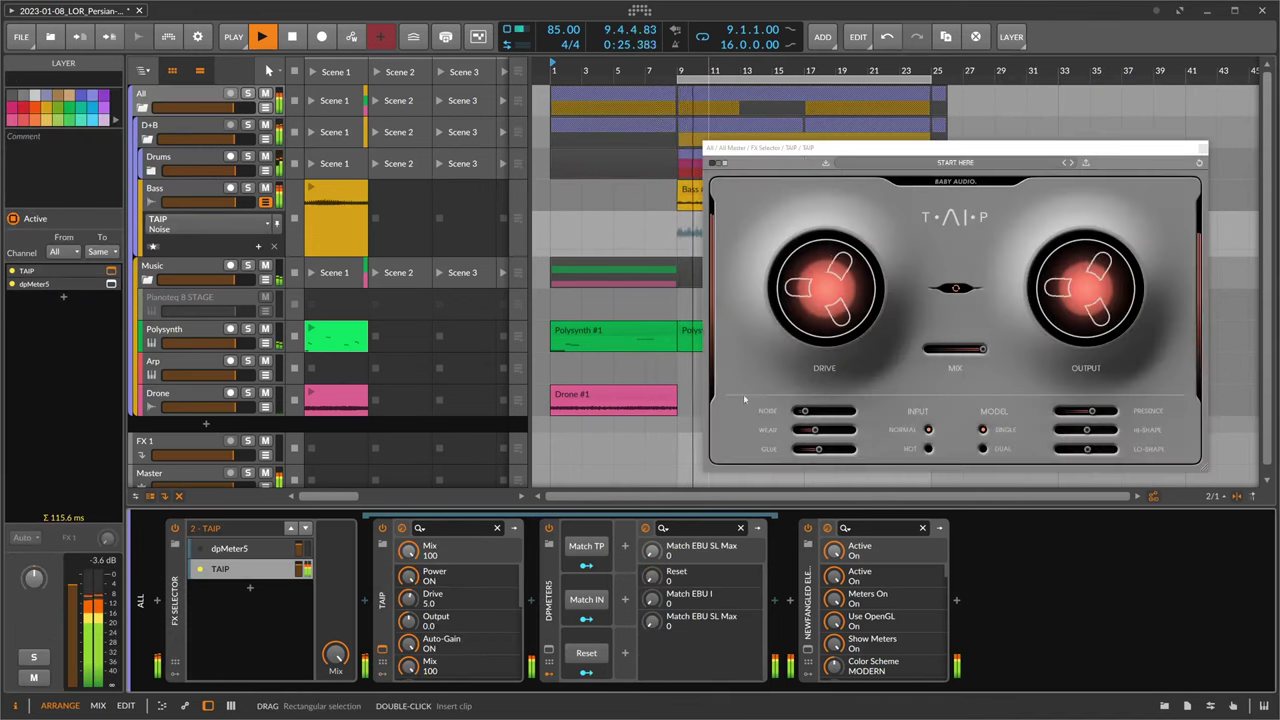
{"action": "left_click_drag", "start_coordinate": [823, 305], "coordinate": [821, 320]}
{"action": "left_click_drag", "start_coordinate": [805, 411], "coordinate": [815, 412]}
{"action": "left_click_drag", "start_coordinate": [828, 298], "coordinate": [829, 301]}
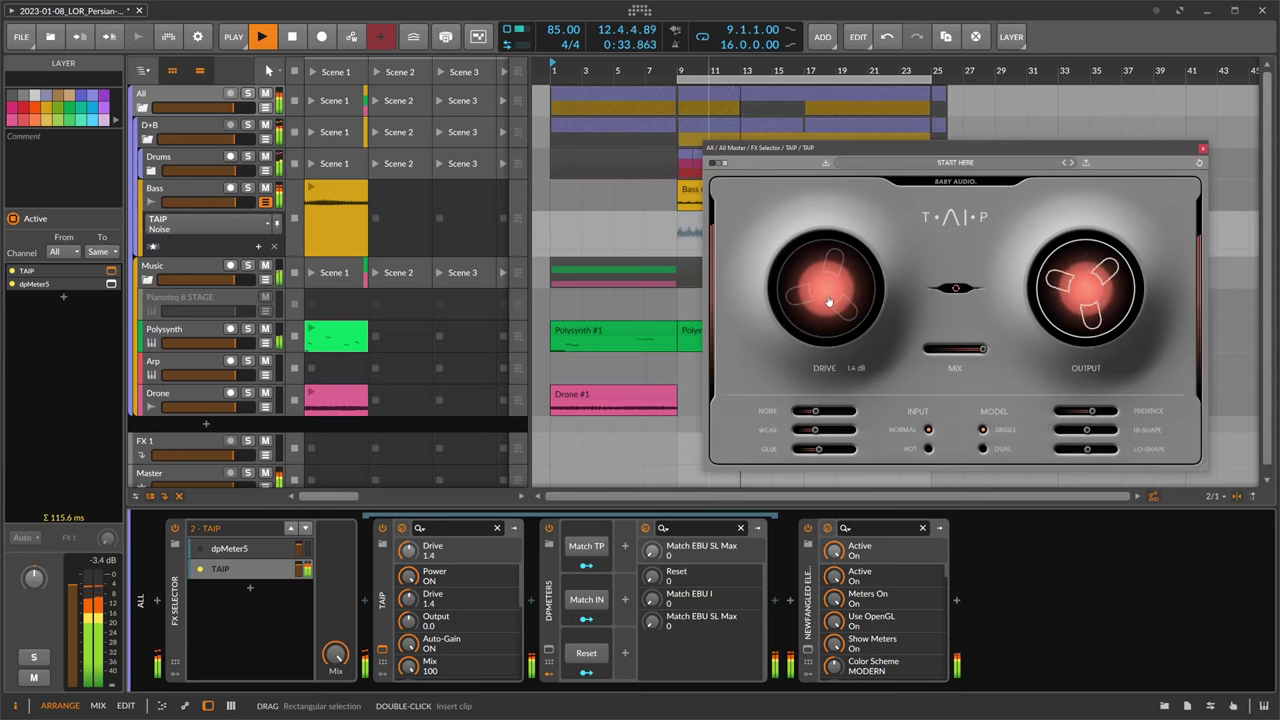
{"action": "left_click", "coordinate": [1203, 150]}
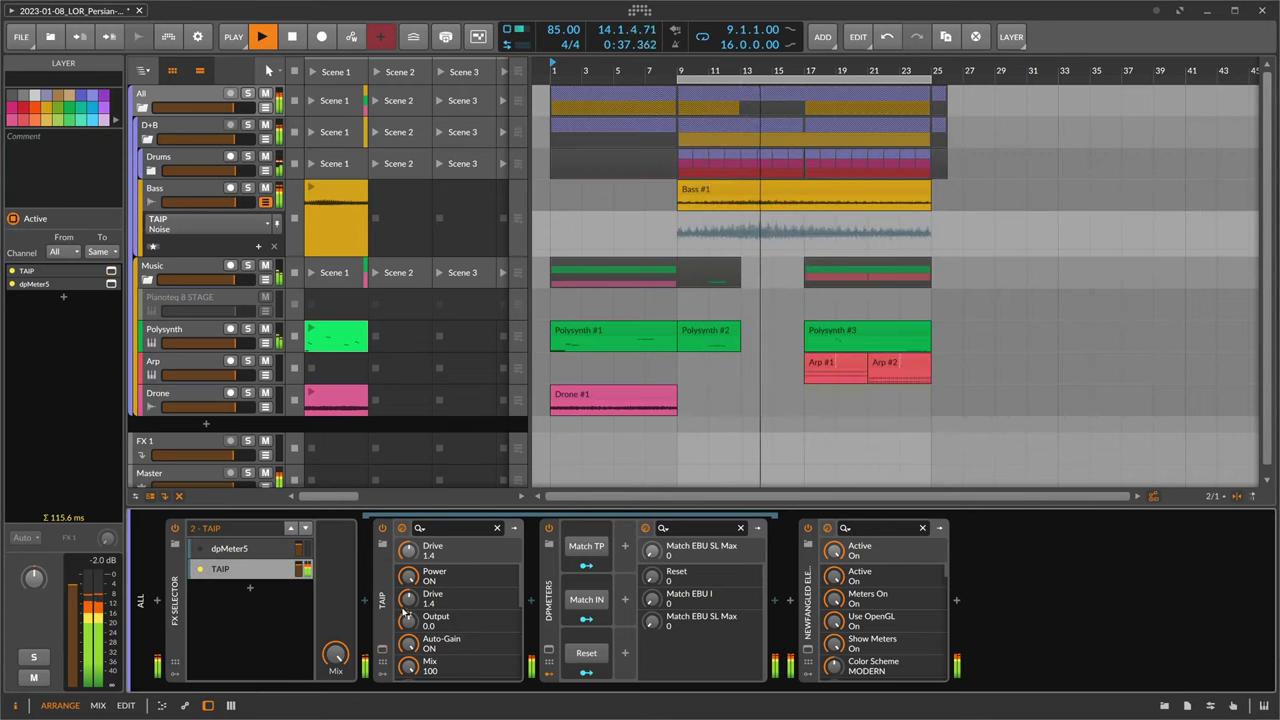
Check the mix's loudness in the TAIP layer's dpMeter5, close the meter window and stop playback
{"action": "left_click", "coordinate": [548, 651]}
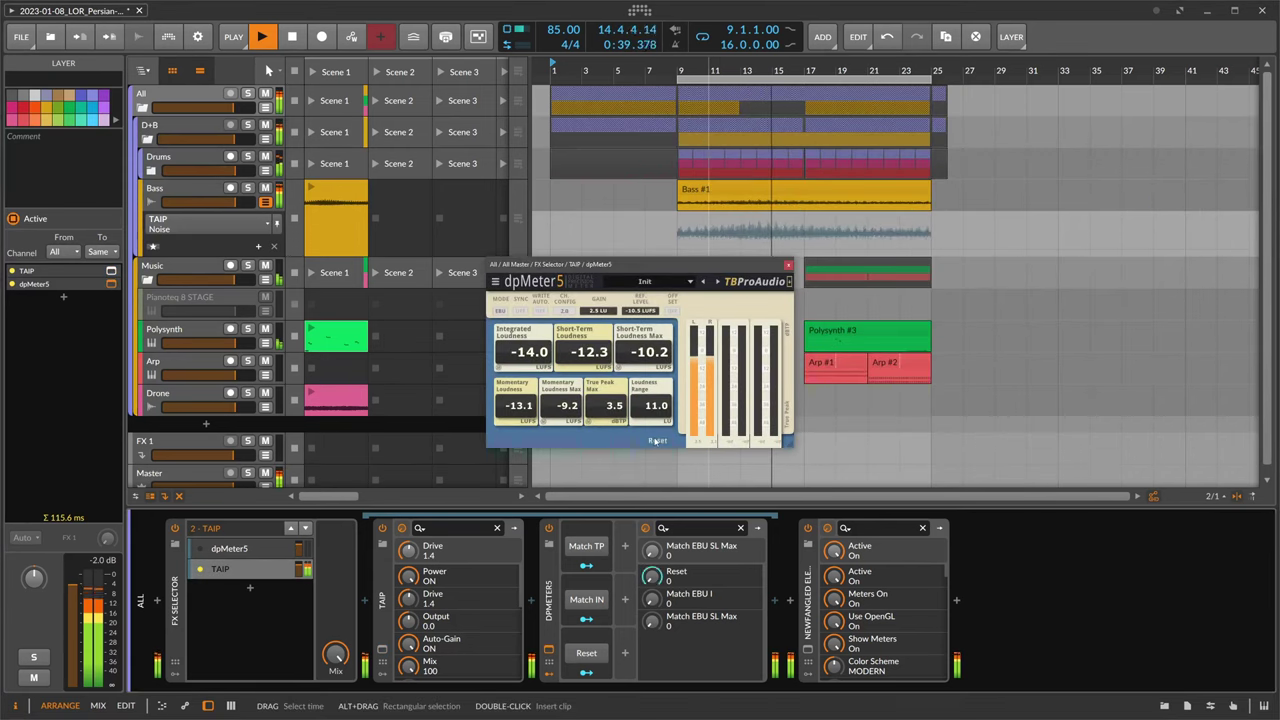
{"action": "left_click_drag", "start_coordinate": [633, 276], "coordinate": [396, 266]}
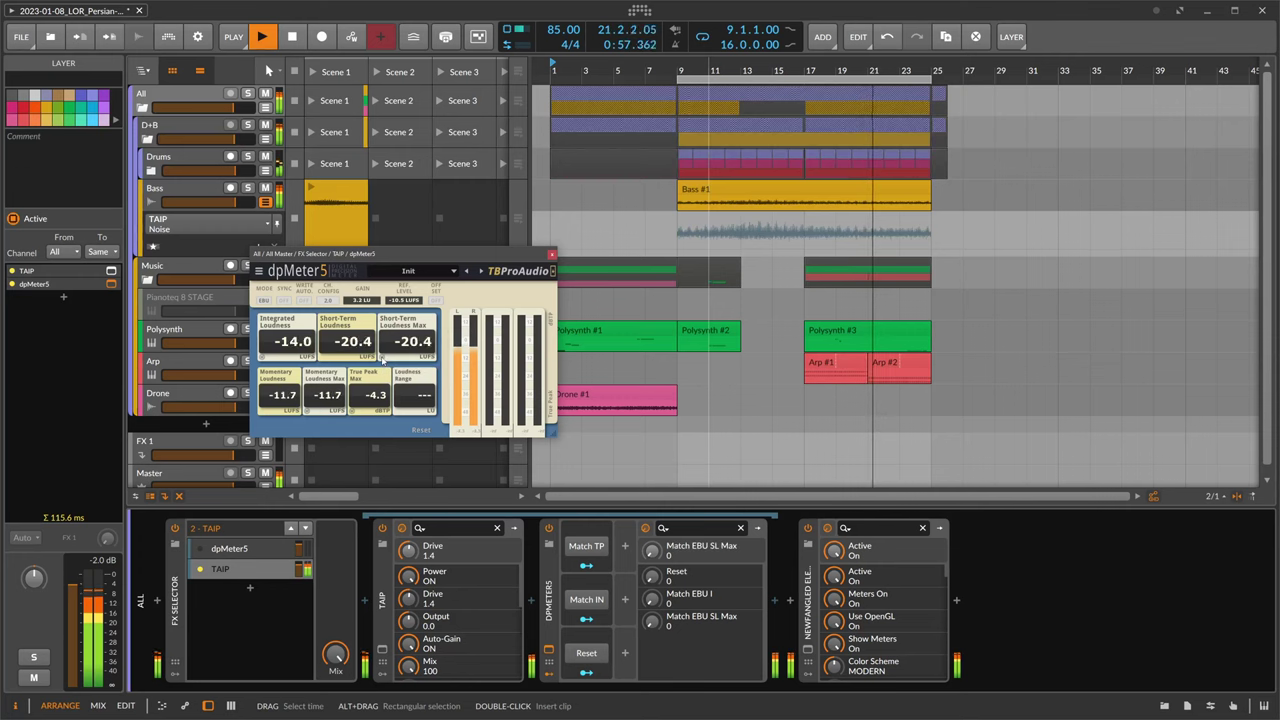
{"action": "left_click", "coordinate": [552, 254]}
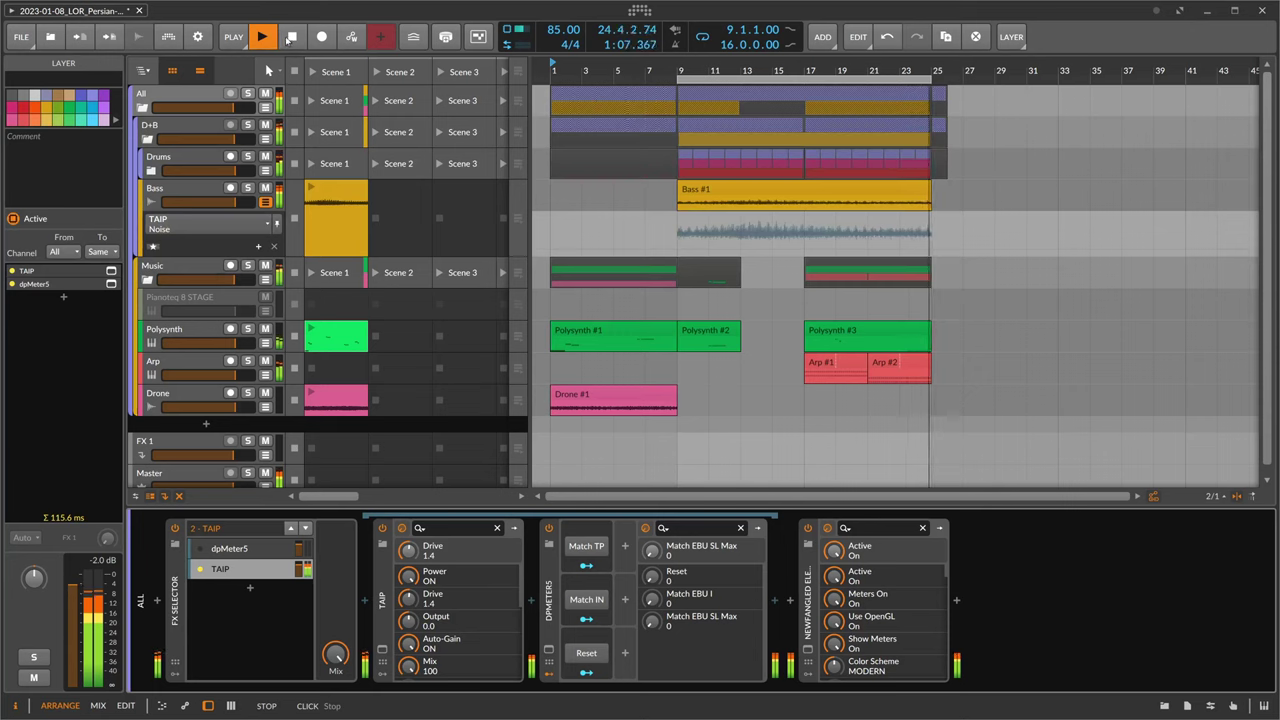
{"action": "left_click", "coordinate": [290, 37]}
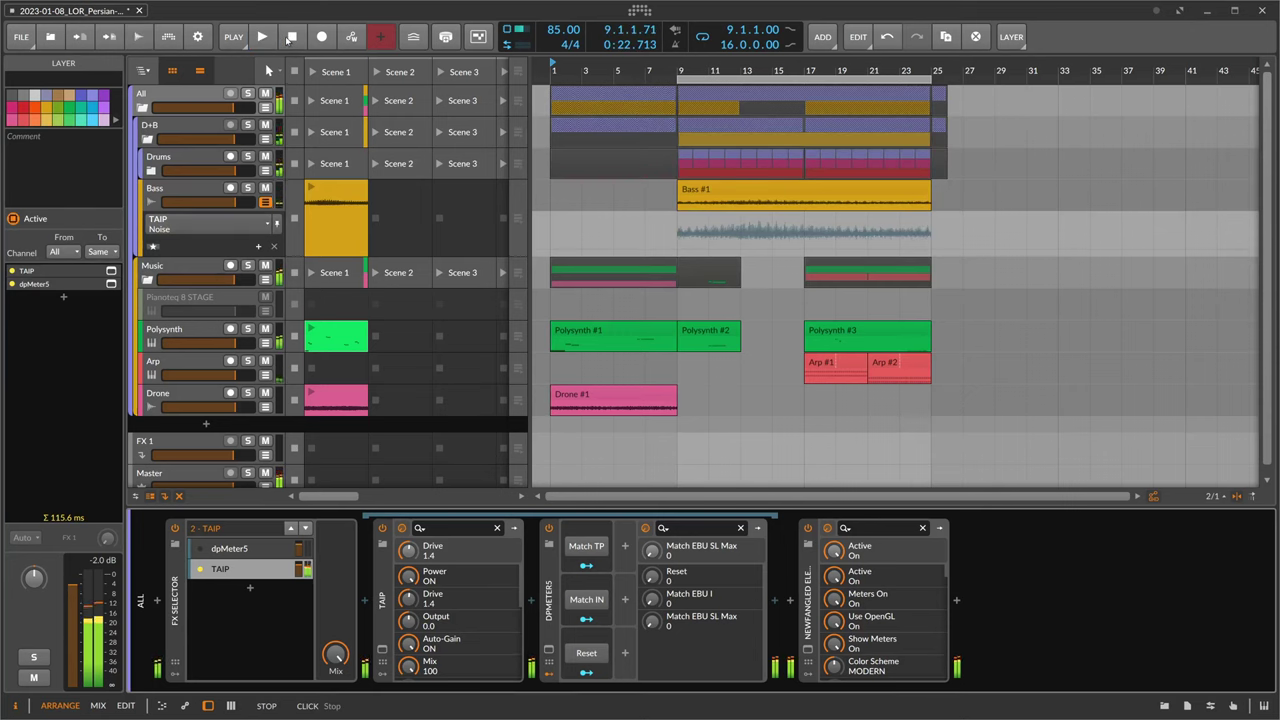